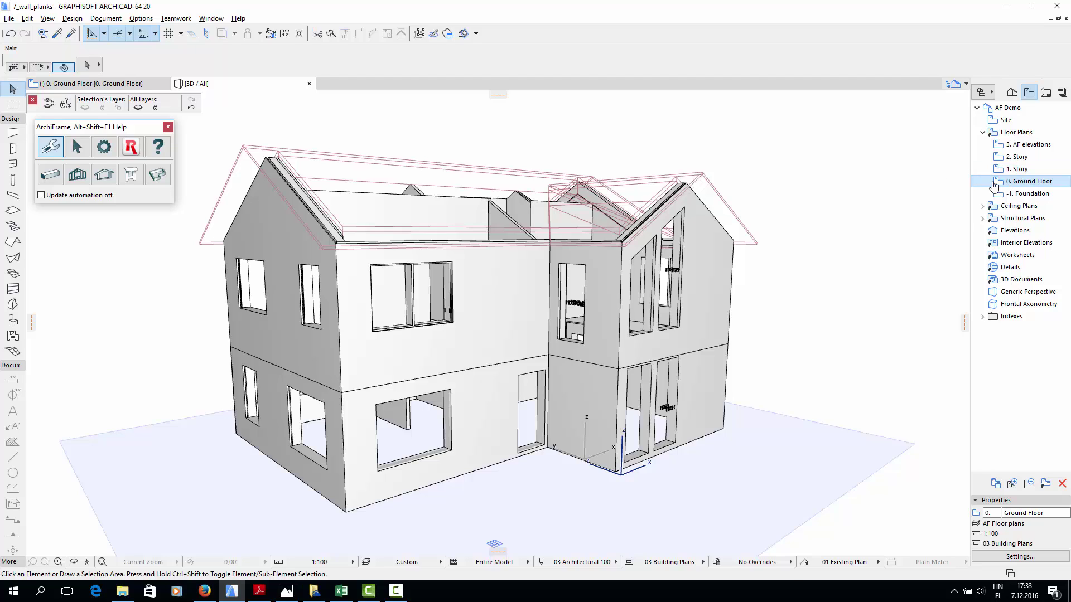
Open the 0. Ground Floor plan from the Project Map.
left_click(134, 87)
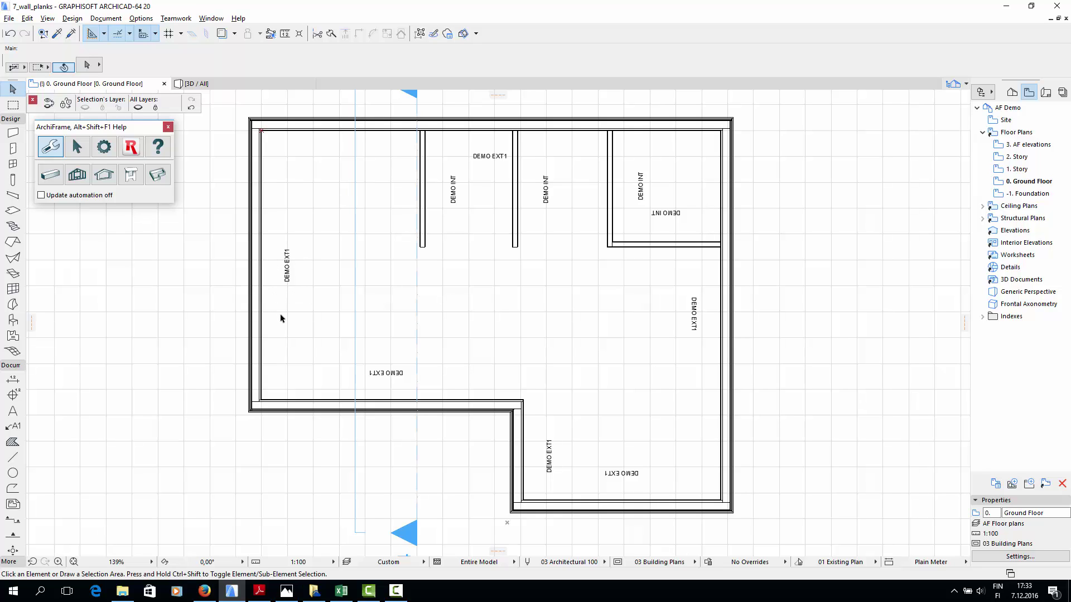
Select the exterior walls and the top wall, then start ArchiFrame's Give IDs renumbering.
left_click(795, 540)
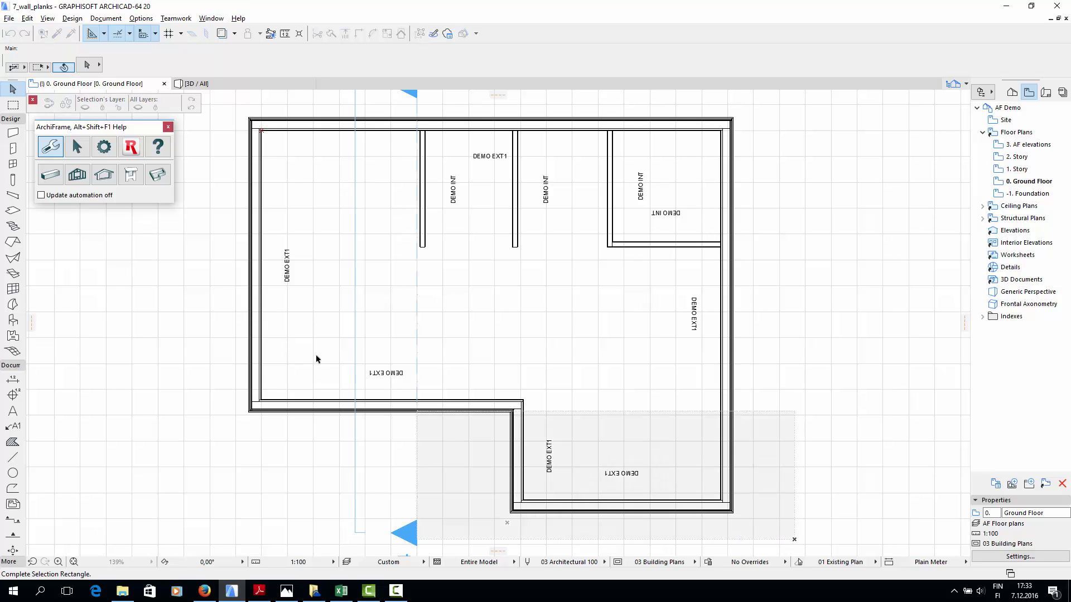
left_click(227, 288)
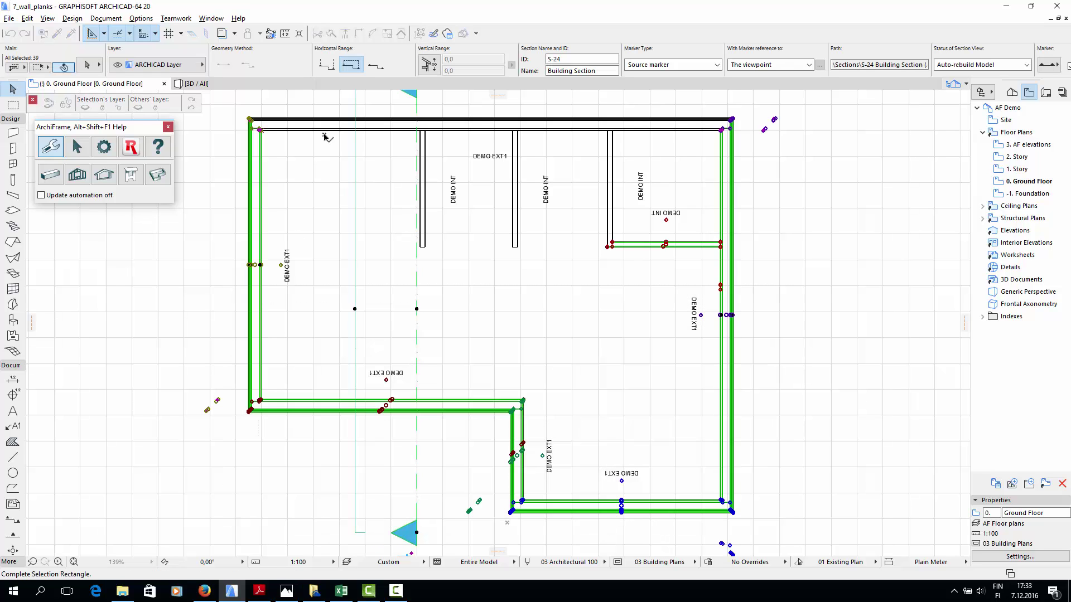
left_click(351, 122, "shift")
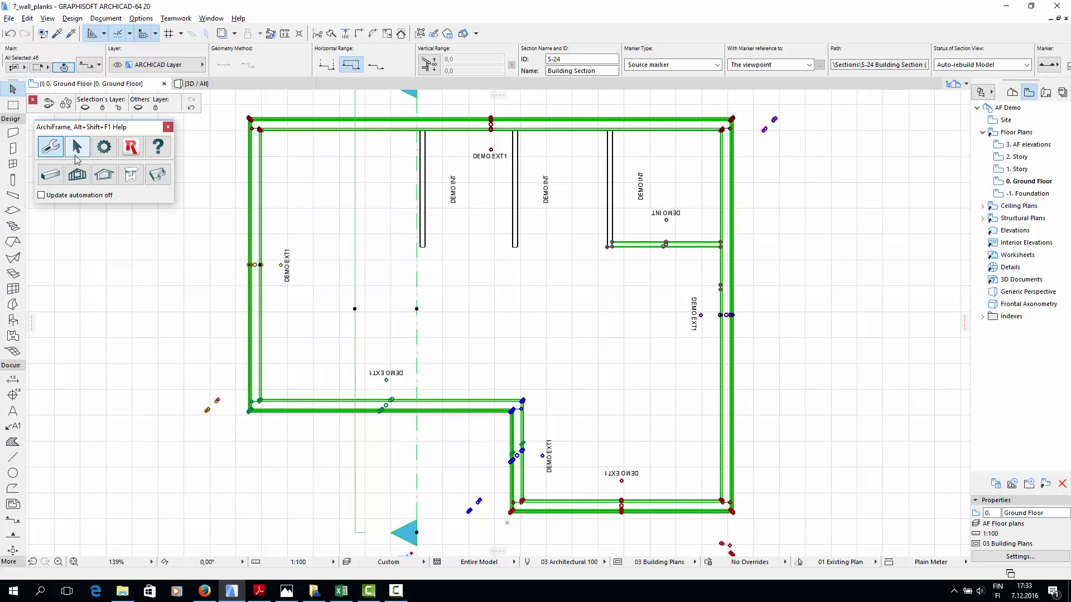
left_click(77, 175)
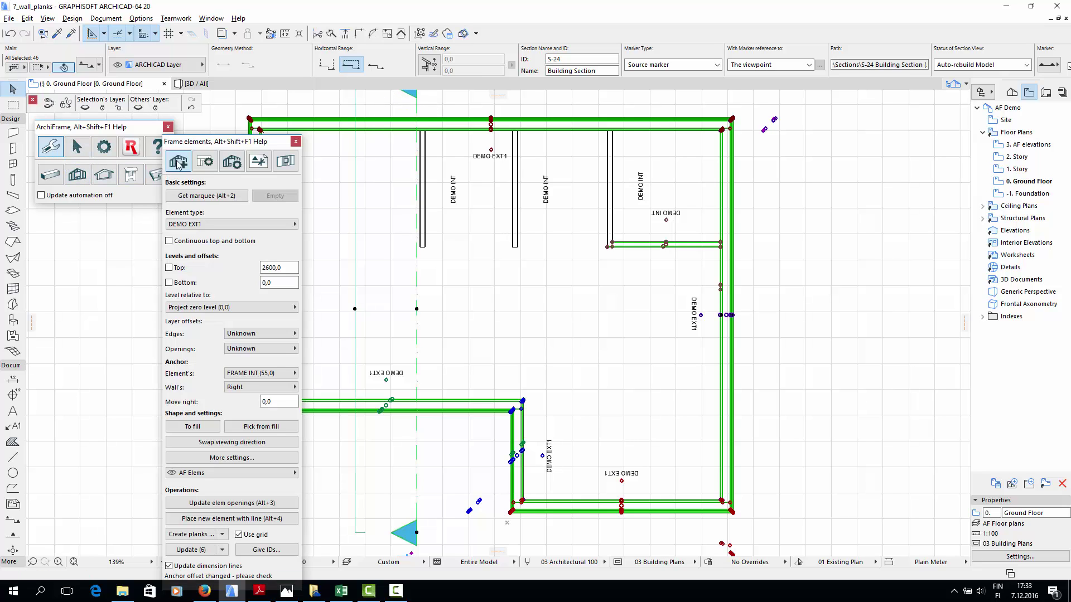
left_click_drag(212, 144, 82, 70)
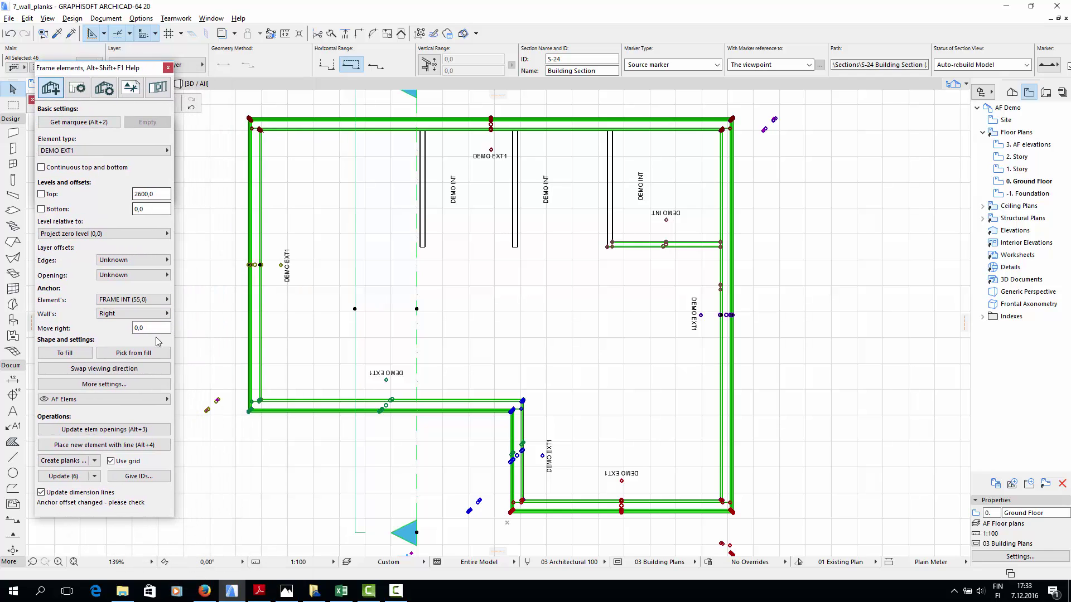
left_click(128, 477)
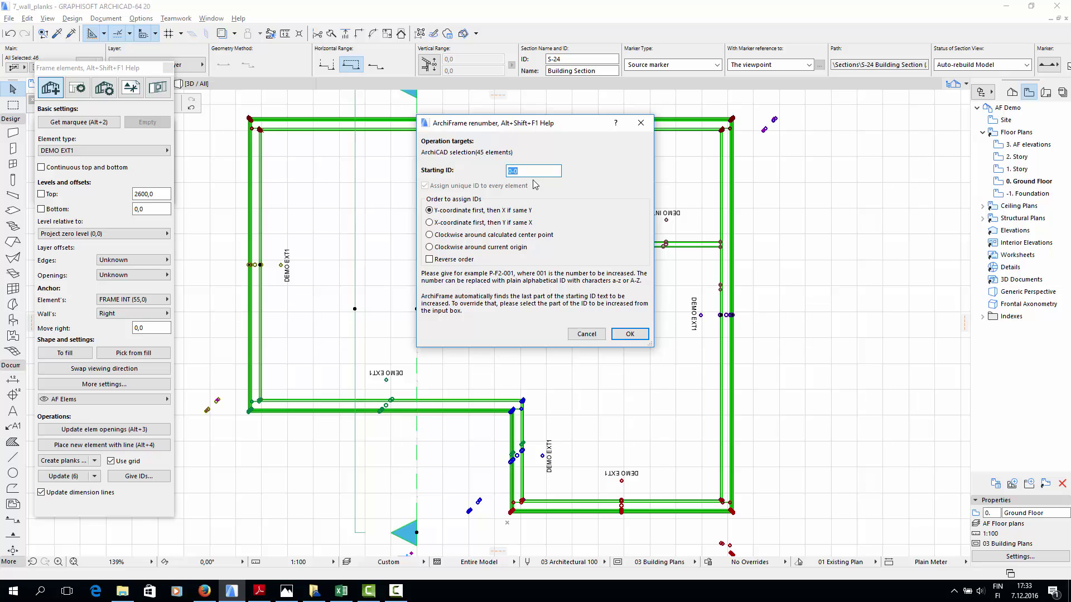
Number the seven exterior walls W1-001 through W1-007 and clear the selection.
type("W1")
left_click(630, 334)
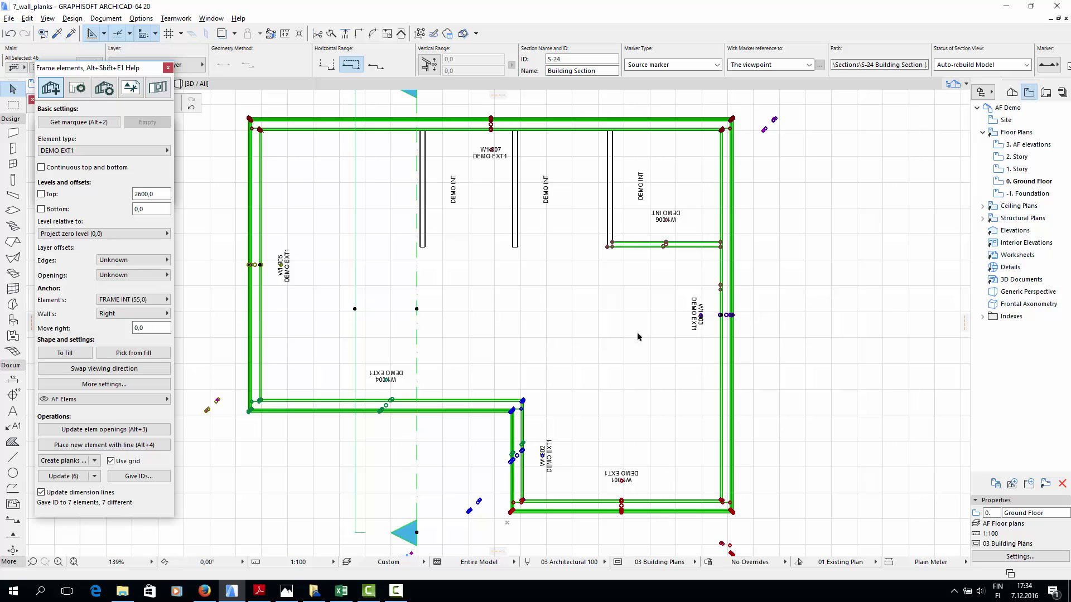
left_click(764, 340)
Give the four DEMO INT interior walls IDs starting at WI-001, then deselect.
left_click_drag(672, 277, 415, 171)
left_click(416, 171)
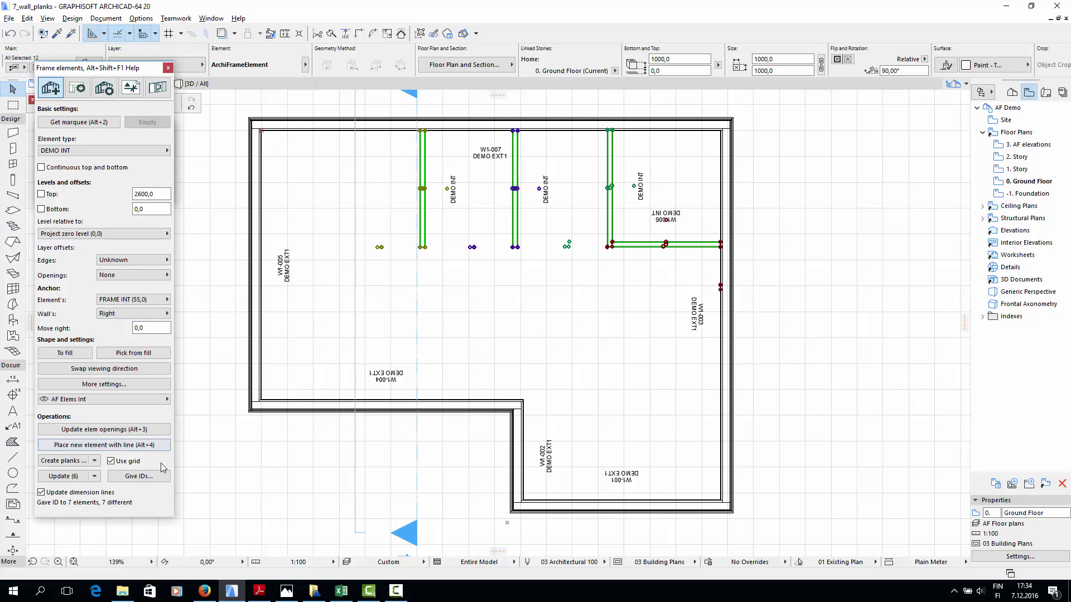
left_click(139, 476)
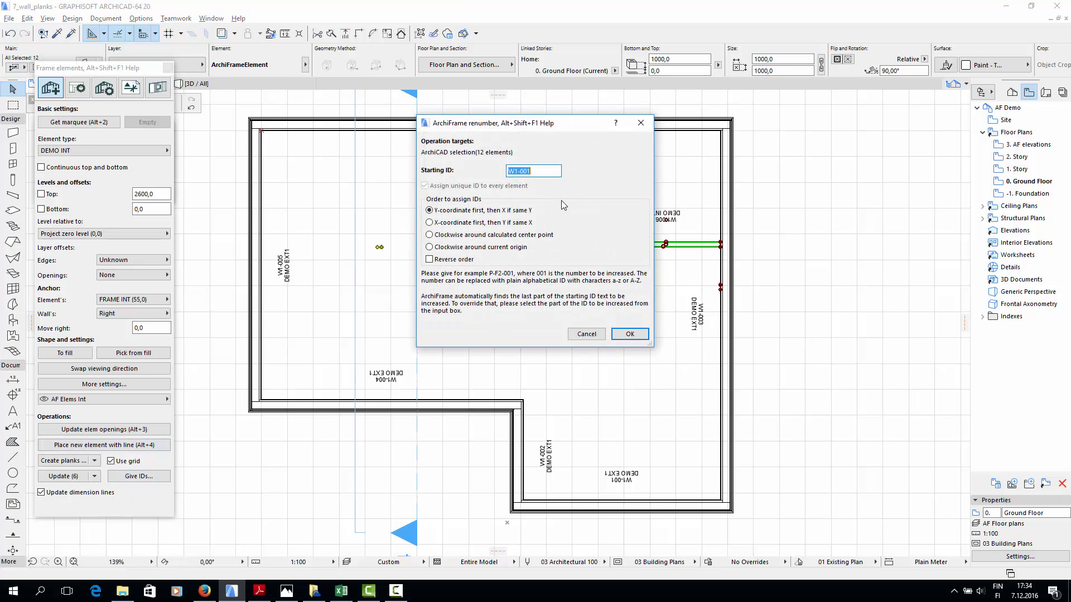
type("W")
left_click(629, 334)
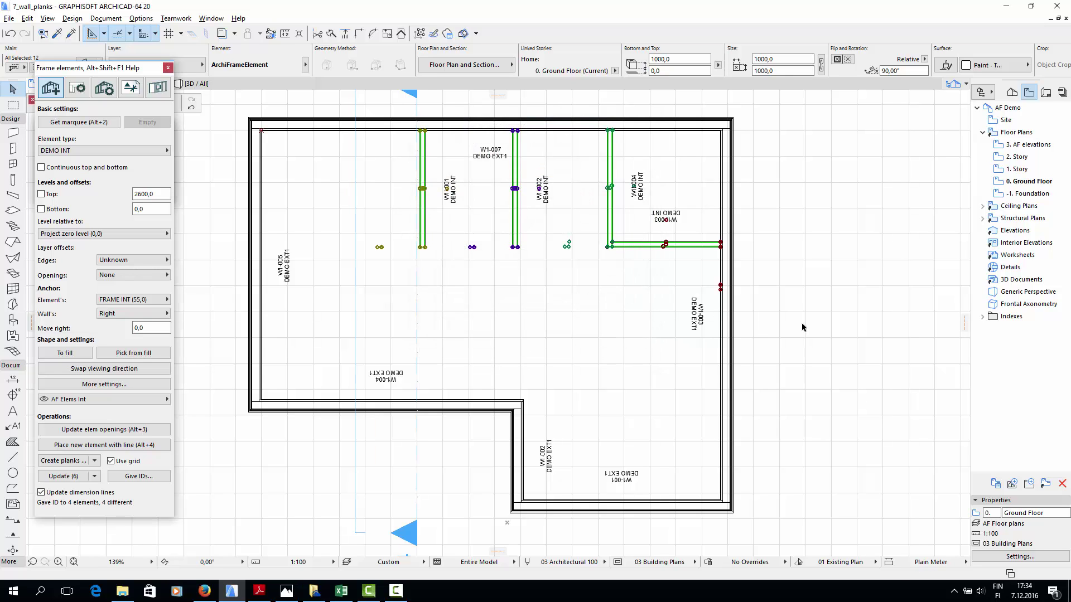
key("Escape")
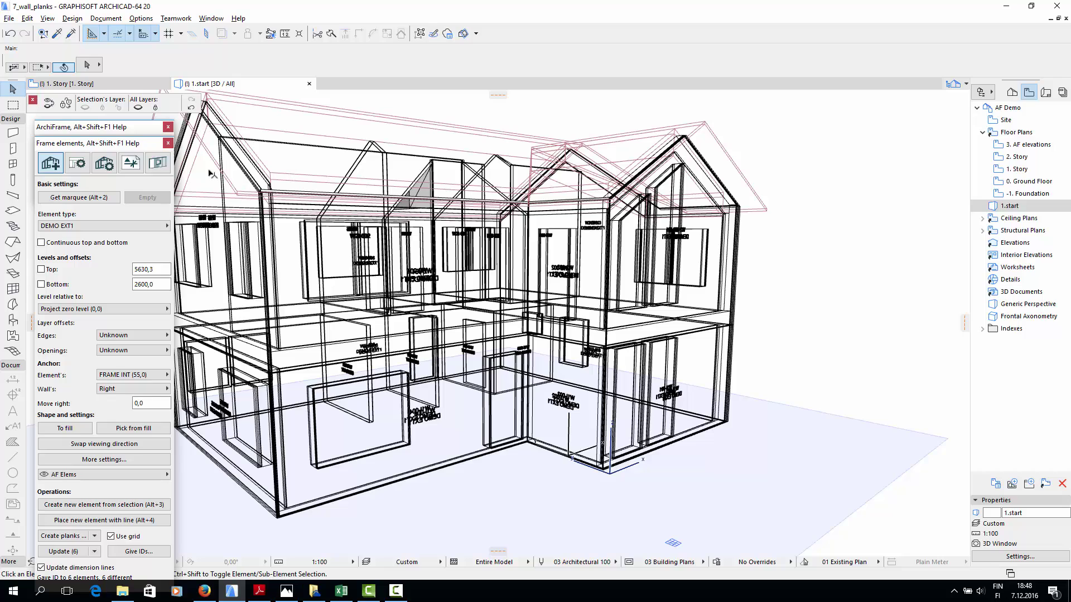
Show the framing element options and select the wall element on the right gable.
left_click(110, 170)
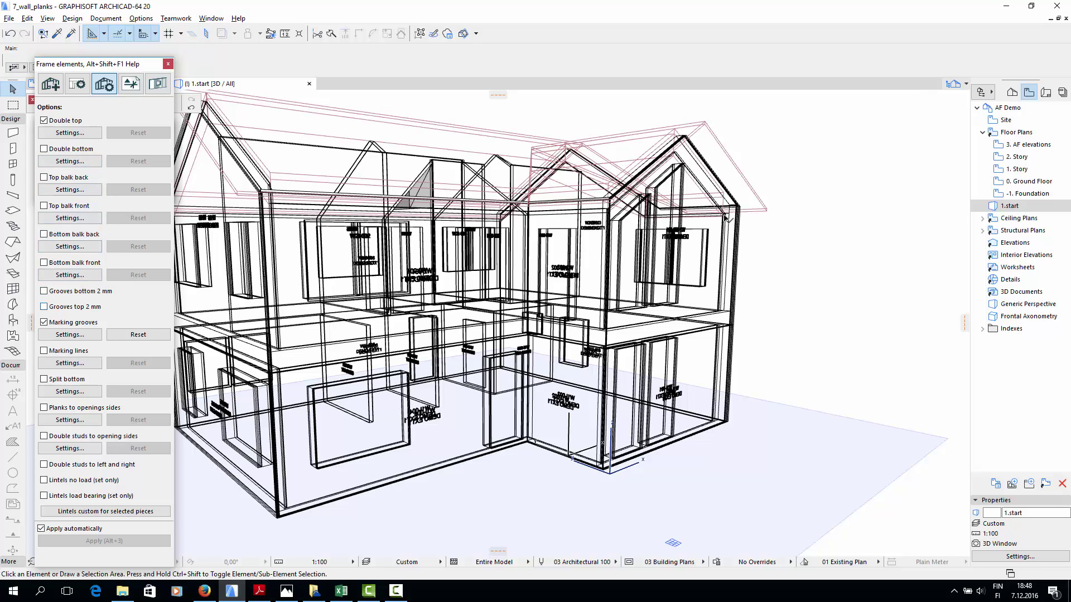
left_click(727, 228)
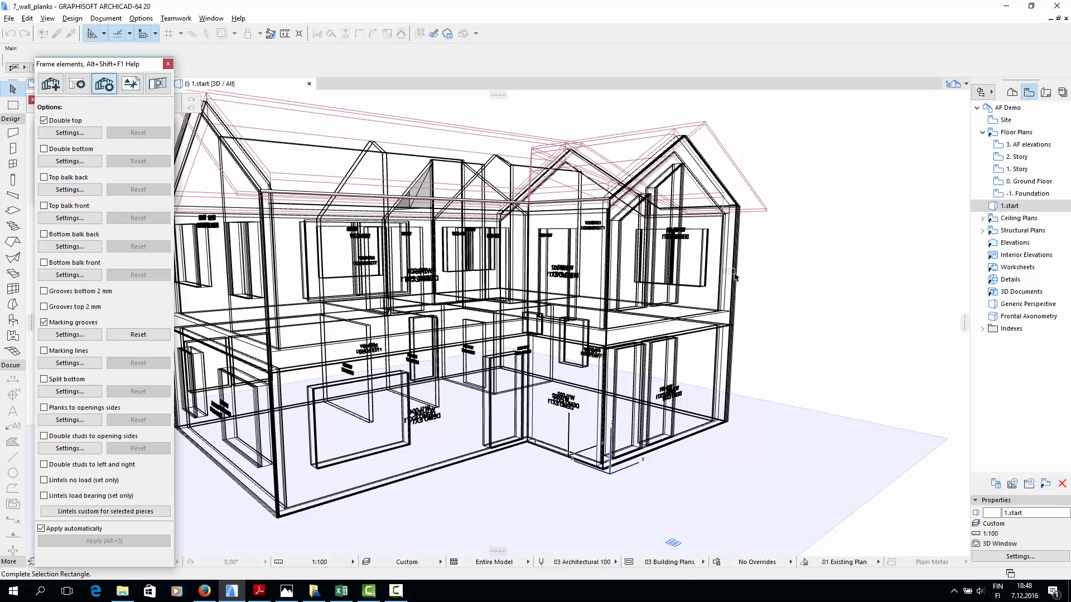
left_click(733, 357)
left_click(733, 357)
left_click(733, 390)
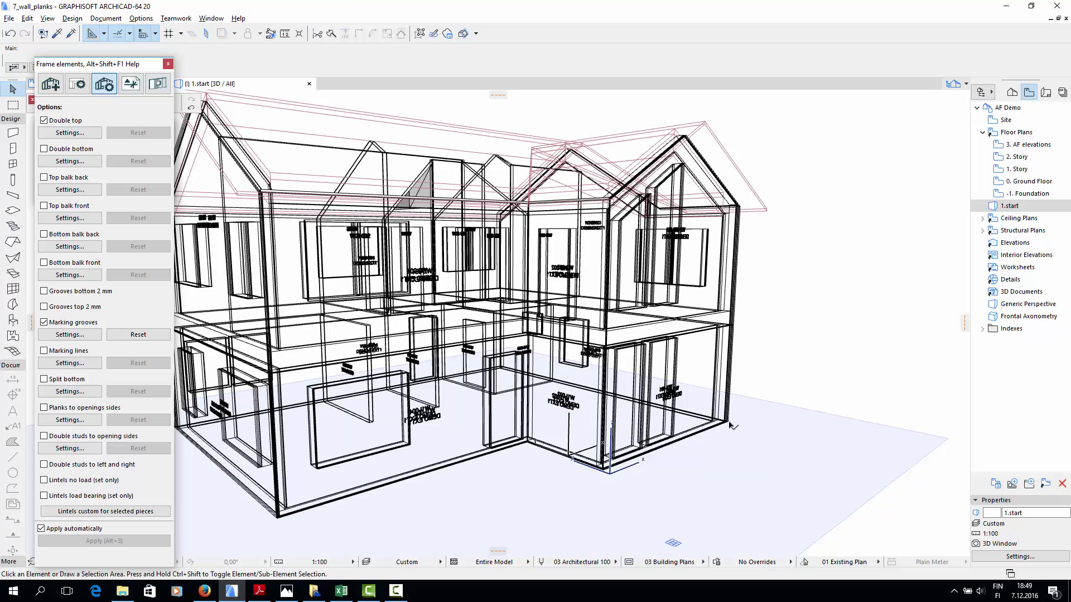
left_click(725, 363)
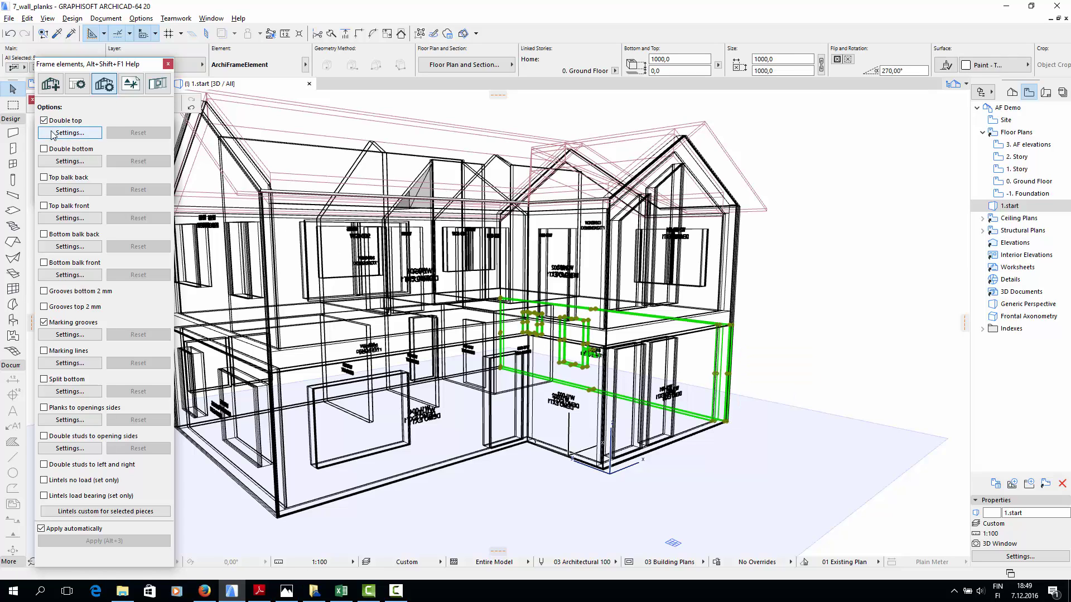
Uncheck Double top for that wall, deselect, and bring up Layer Settings.
left_click(44, 120)
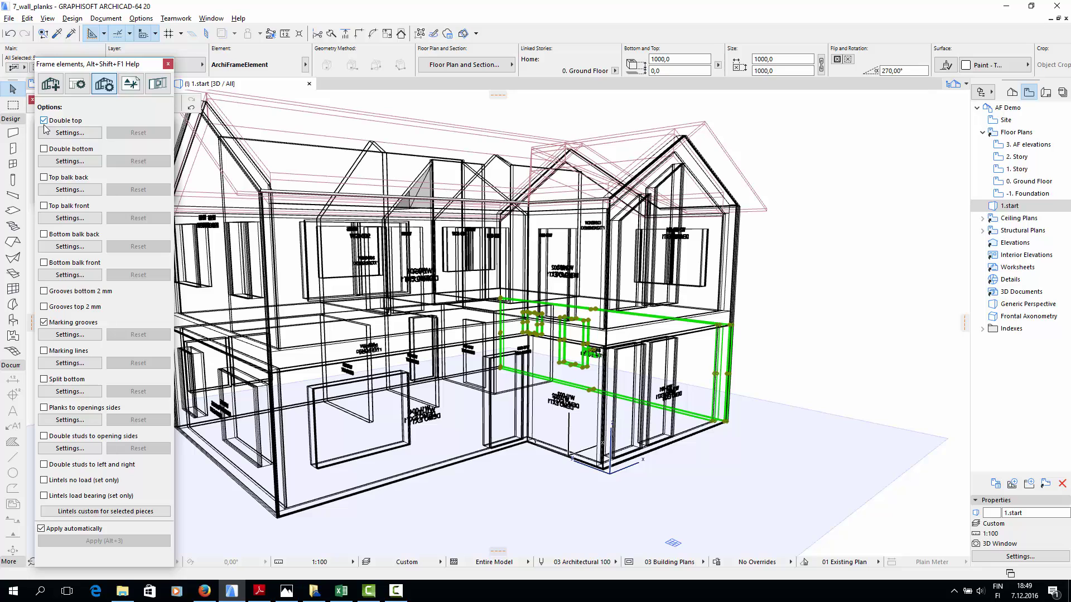
left_click(661, 502)
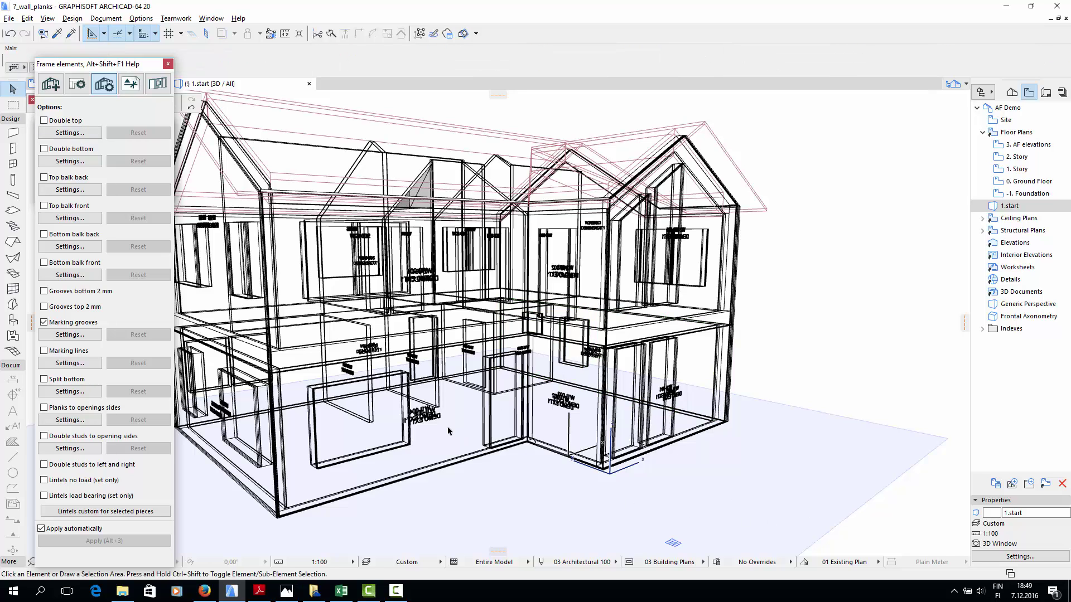
key("ctrl+l")
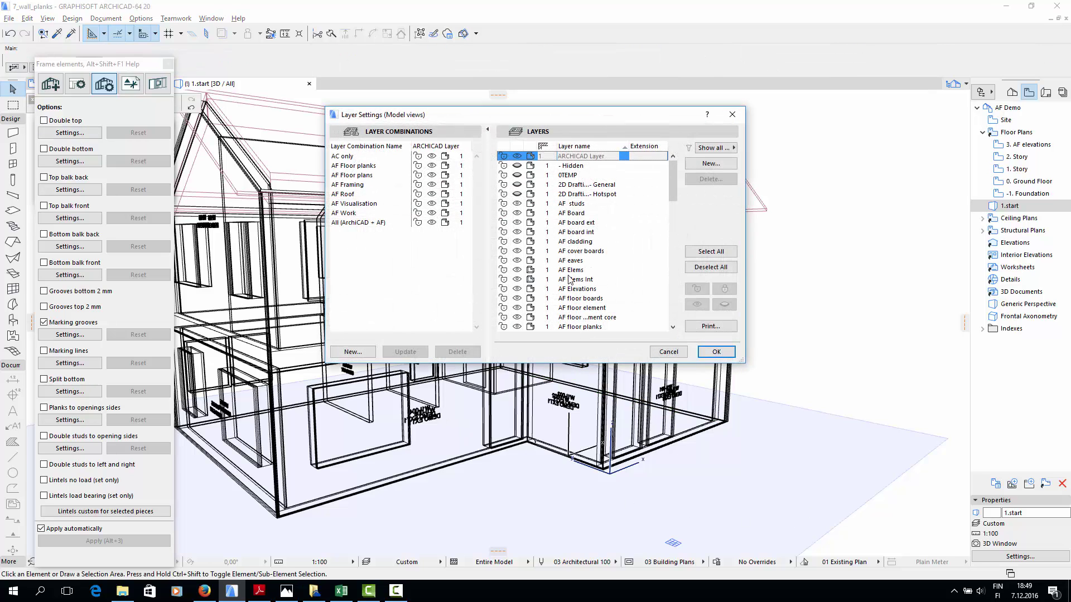
Make the AF Elems Int layer visible and select all visible frame elements.
left_click(518, 279)
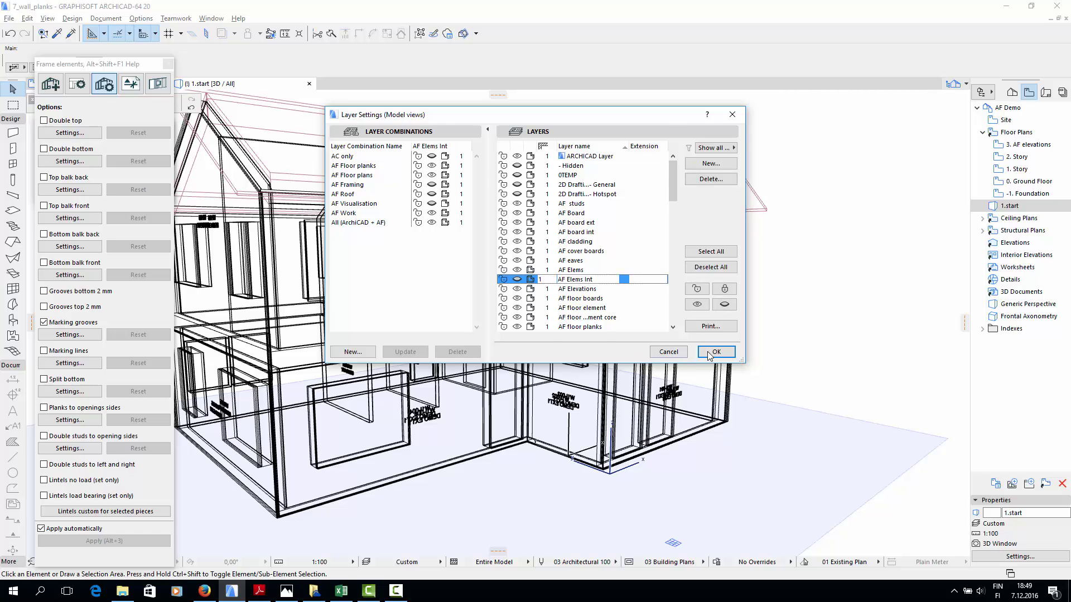
left_click(715, 351)
key("ctrl+a")
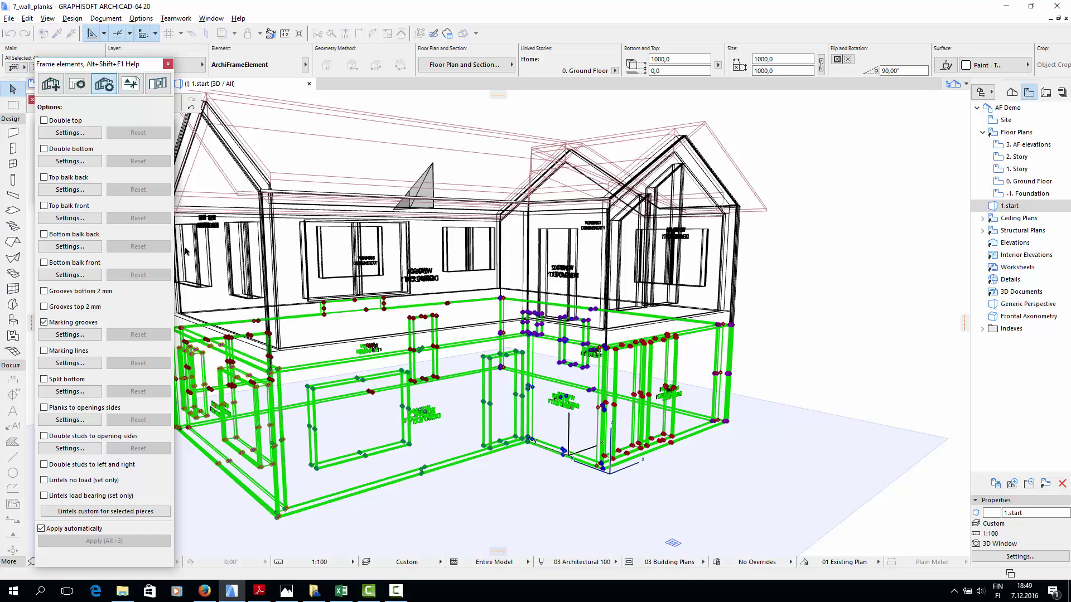
Turn on Double top for the 42 selected elements with default double top materials.
left_click(73, 133)
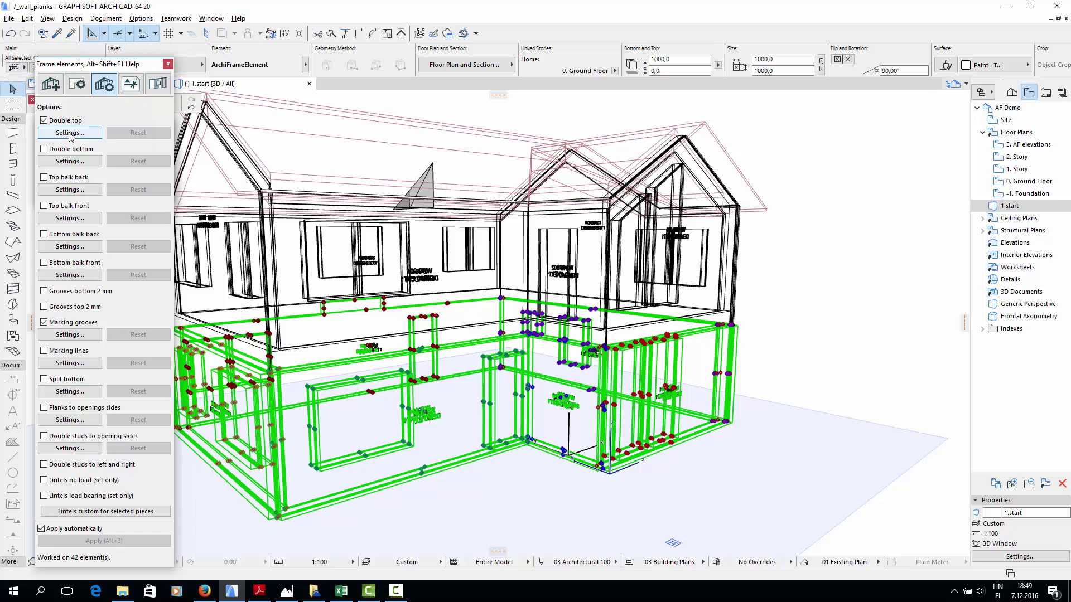
left_click(70, 134)
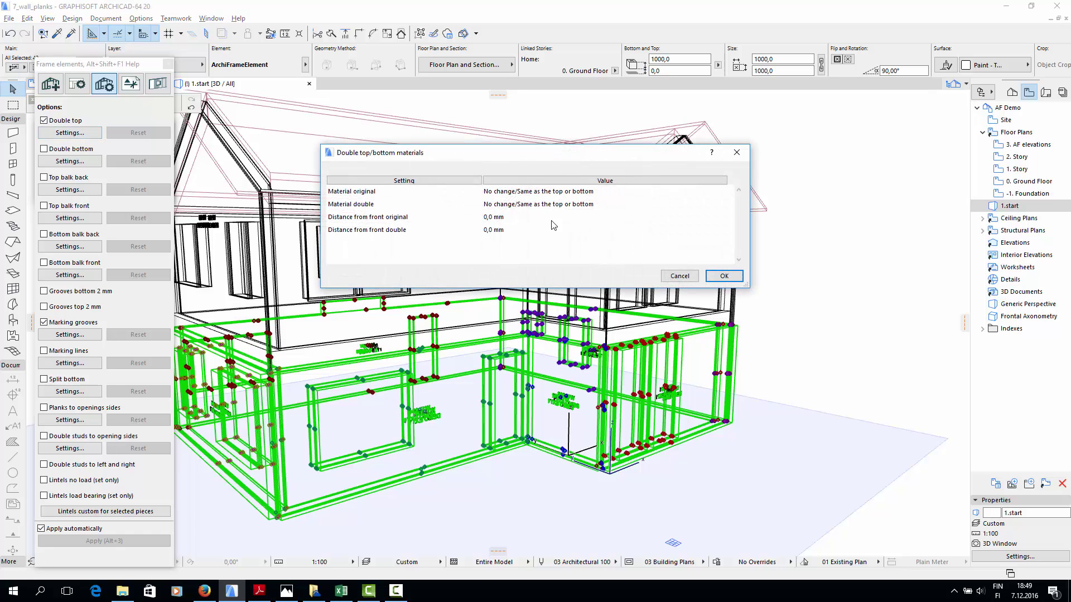
left_click(725, 276)
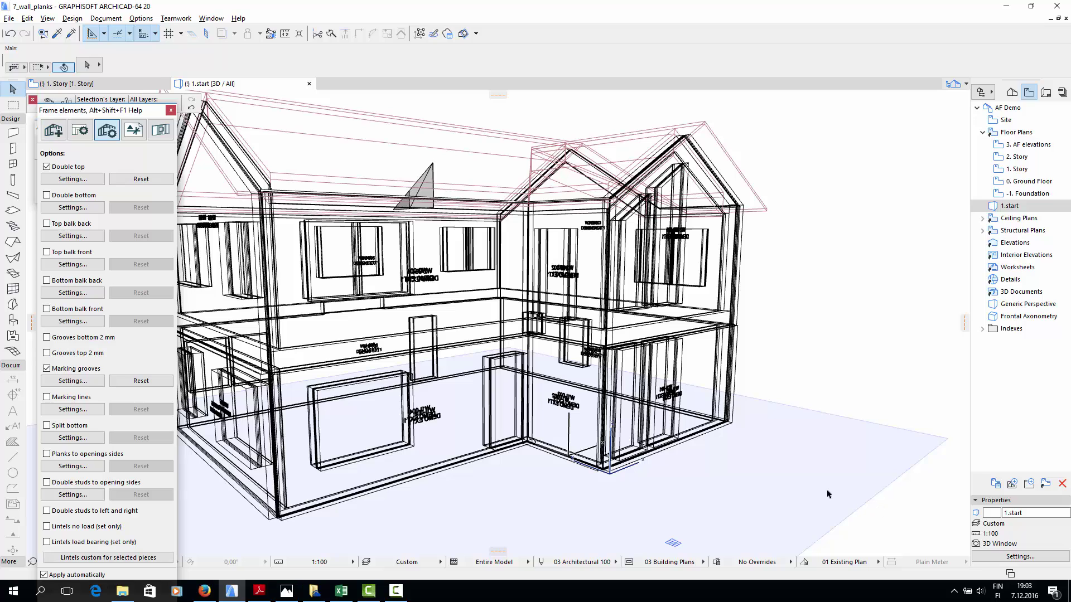
Select the whole house framing and set marking grooves to 5 mm deep, 1 mm oversize.
left_click_drag(833, 474, 177, 251)
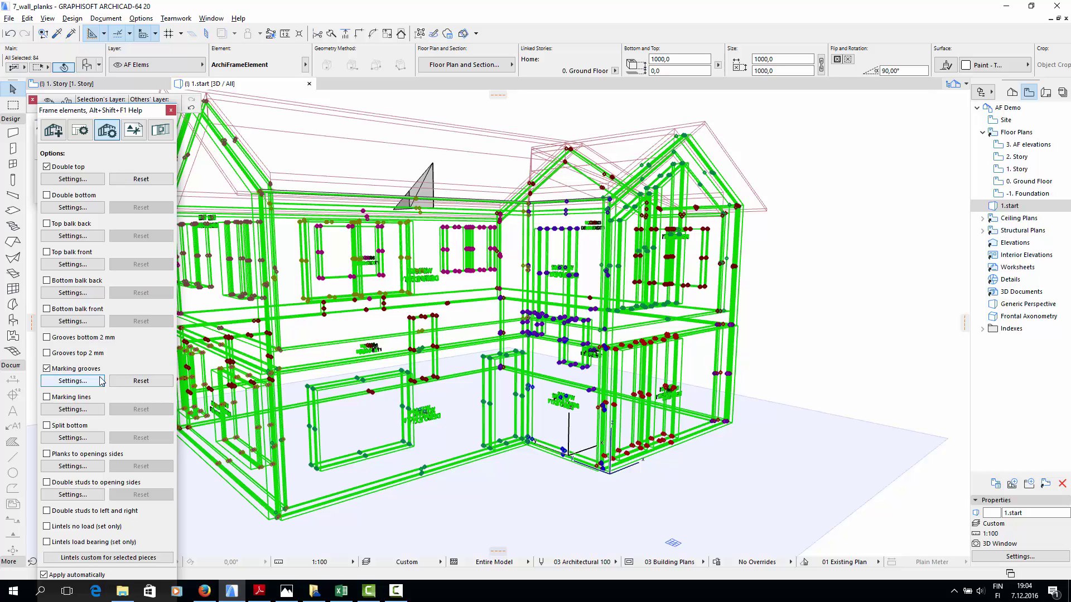
left_click(72, 381)
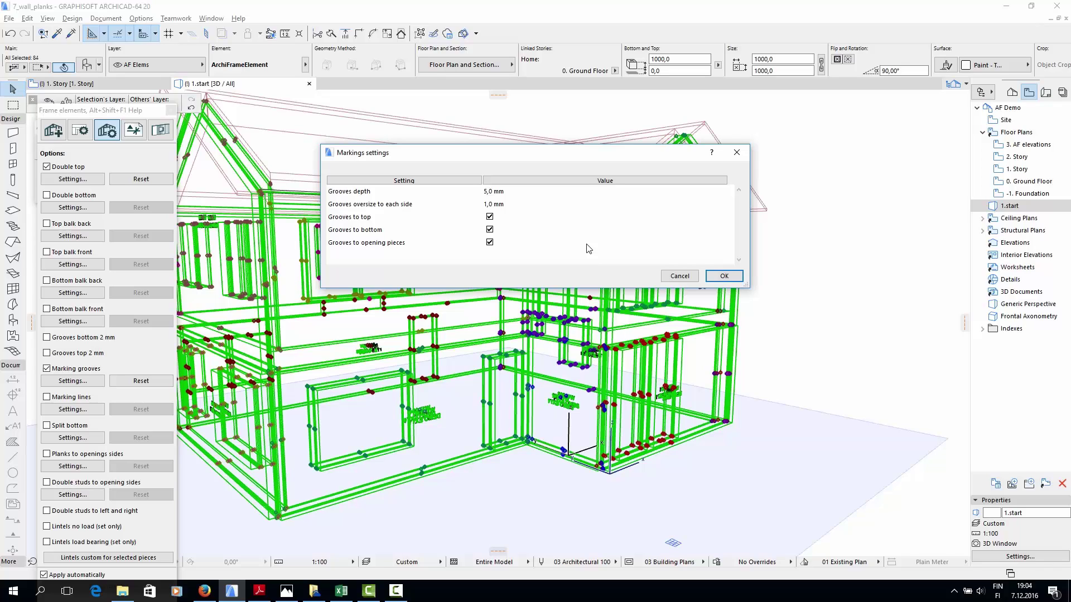
left_click(726, 276)
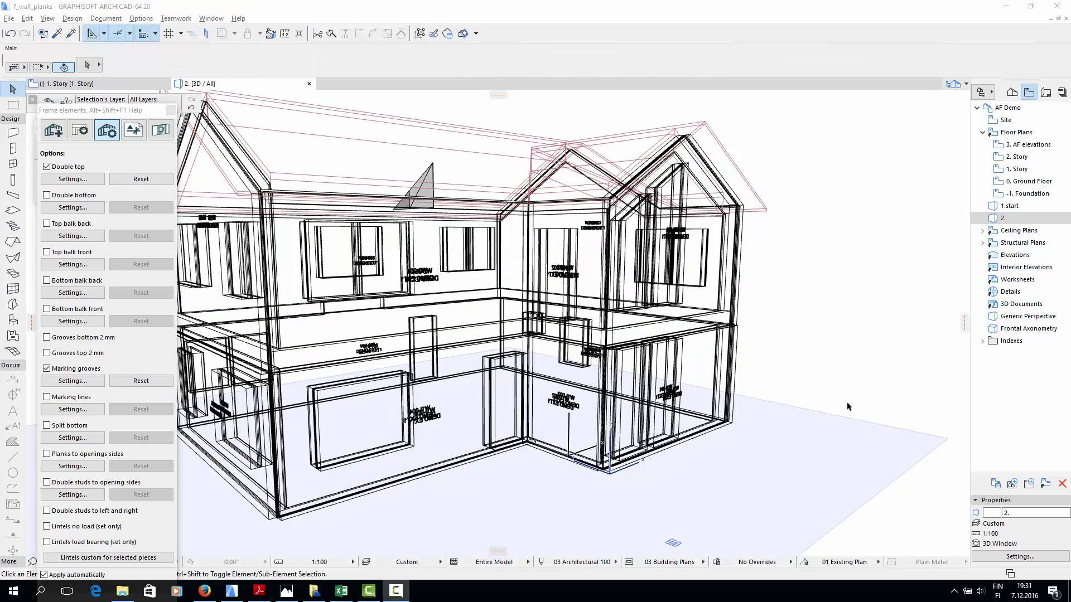
Switch the Frame elements palette to its Basic settings.
left_click(51, 133)
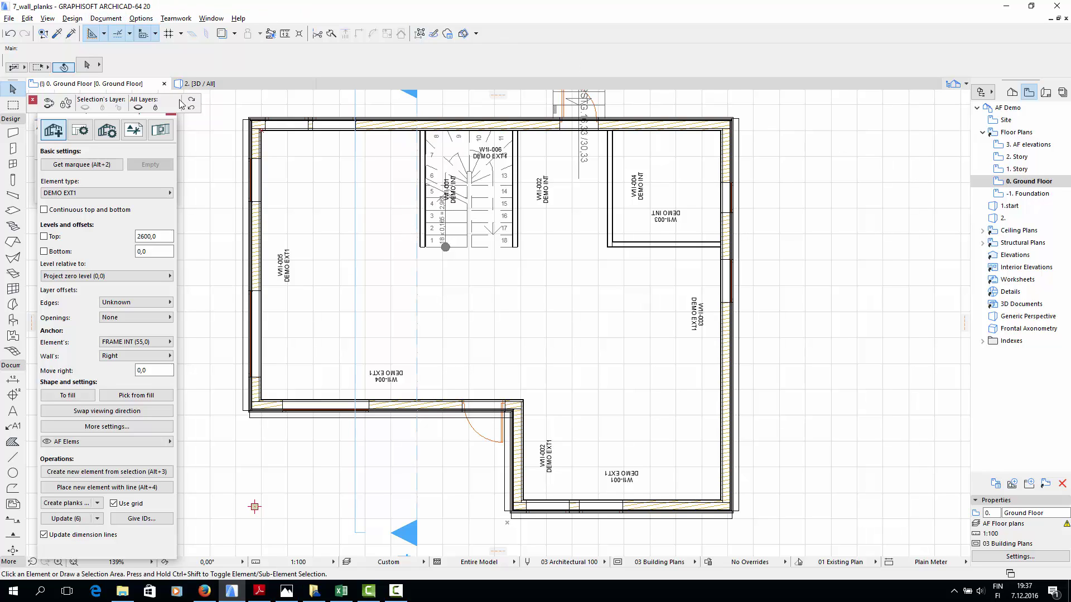
left_click(48, 18)
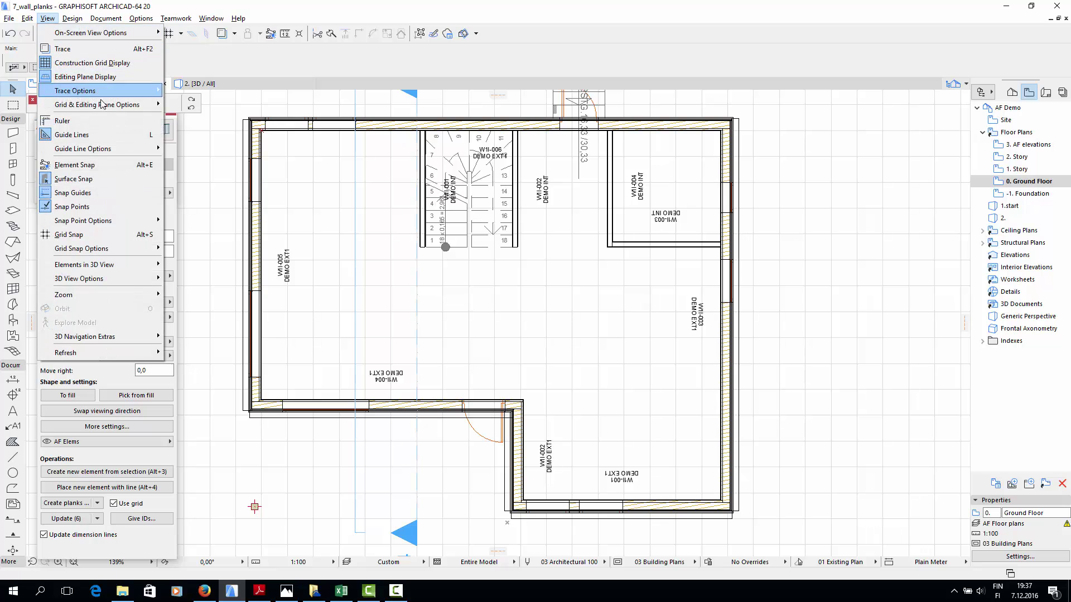
mouse_move(102, 105)
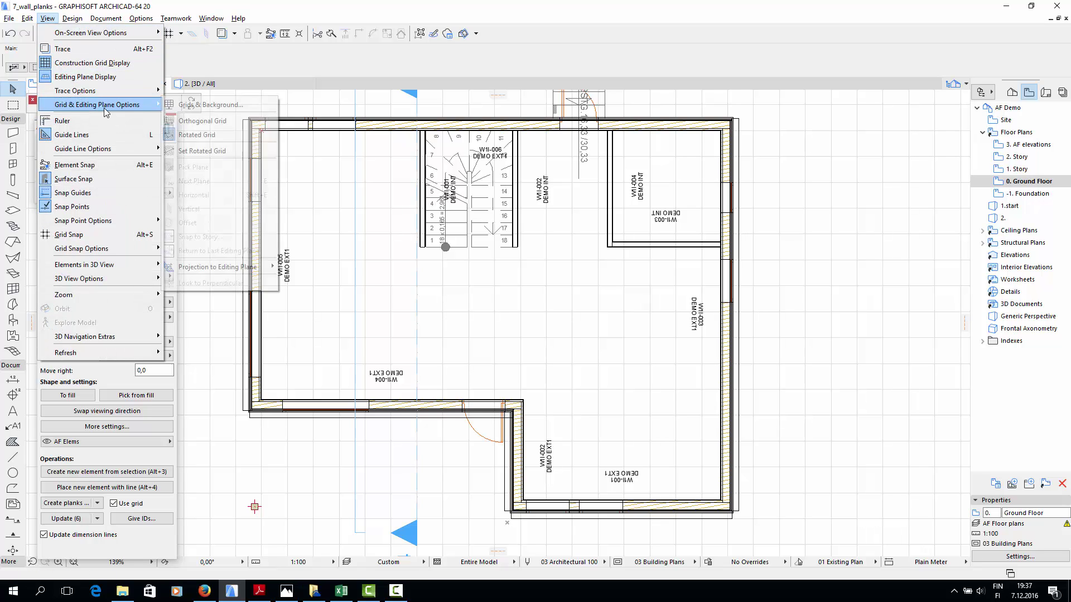
left_click(179, 106)
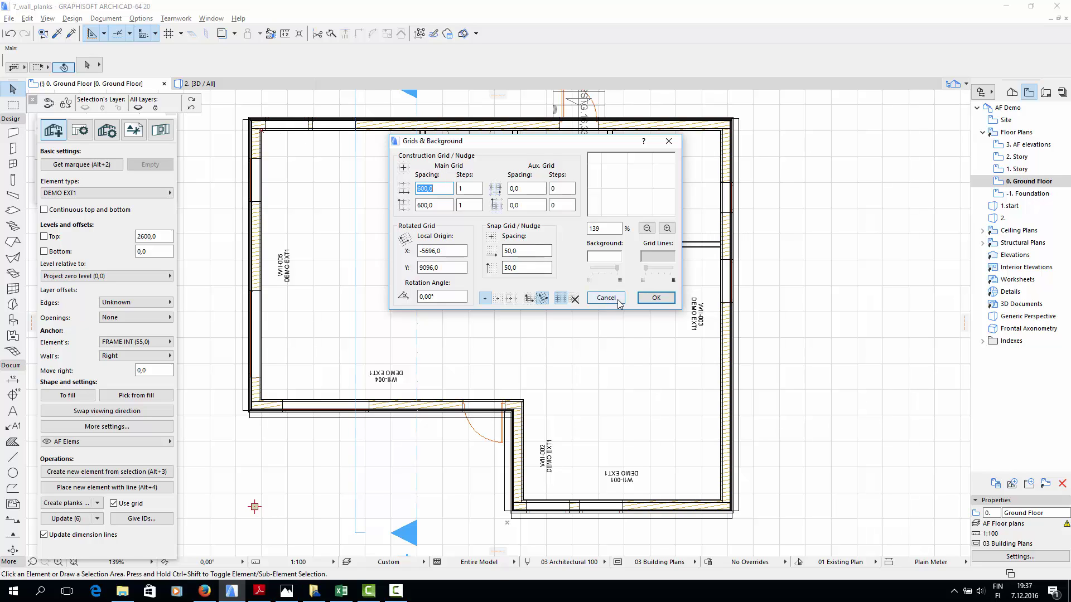
left_click(654, 298)
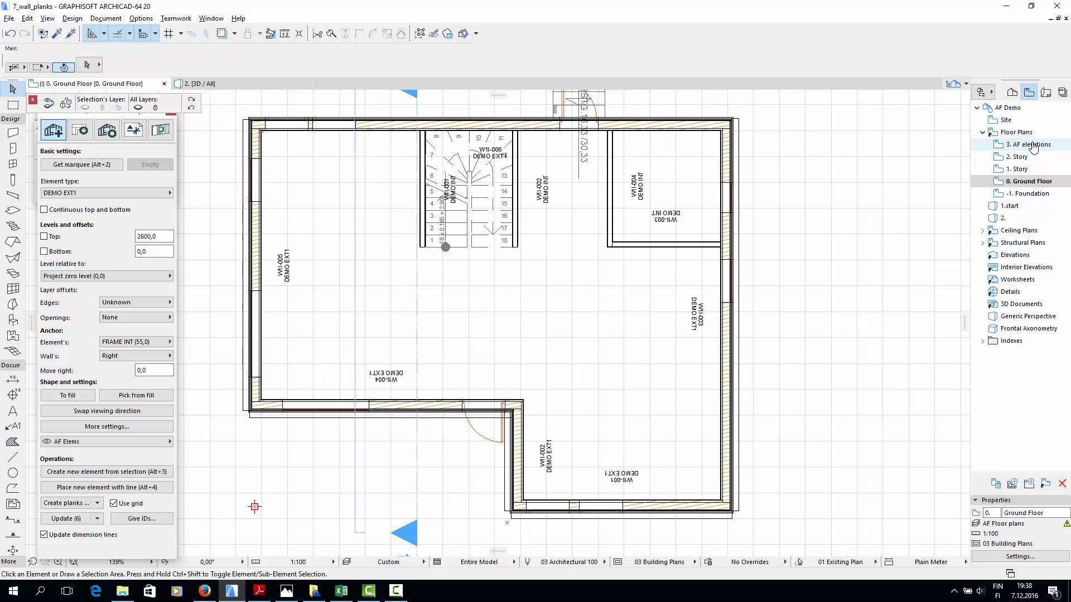
In More settings, keep Show elevations in set to 3 AF elevations and confirm.
left_click(127, 430)
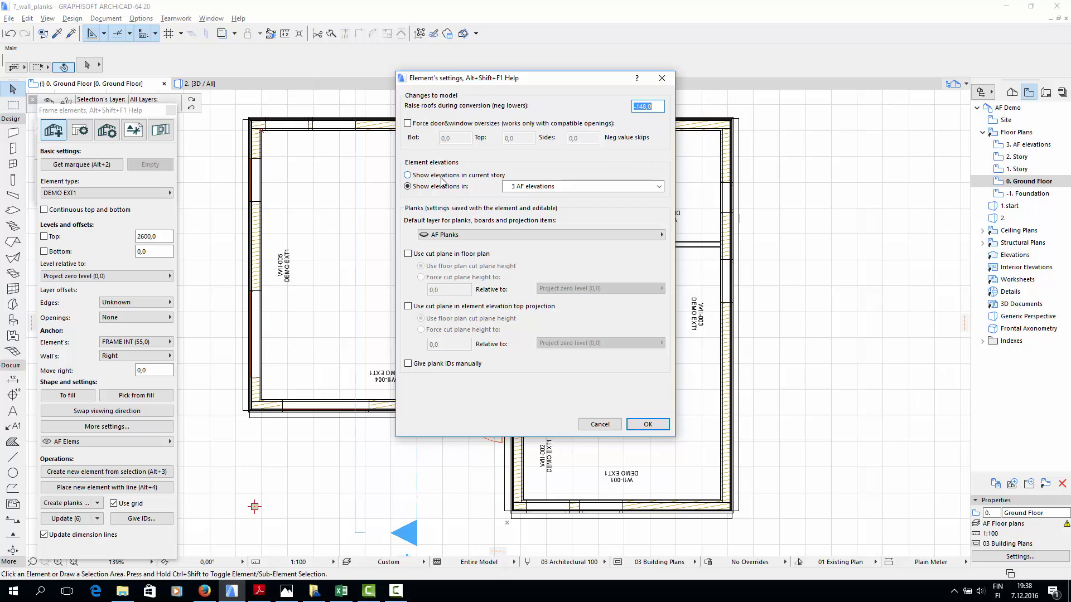
left_click(517, 188)
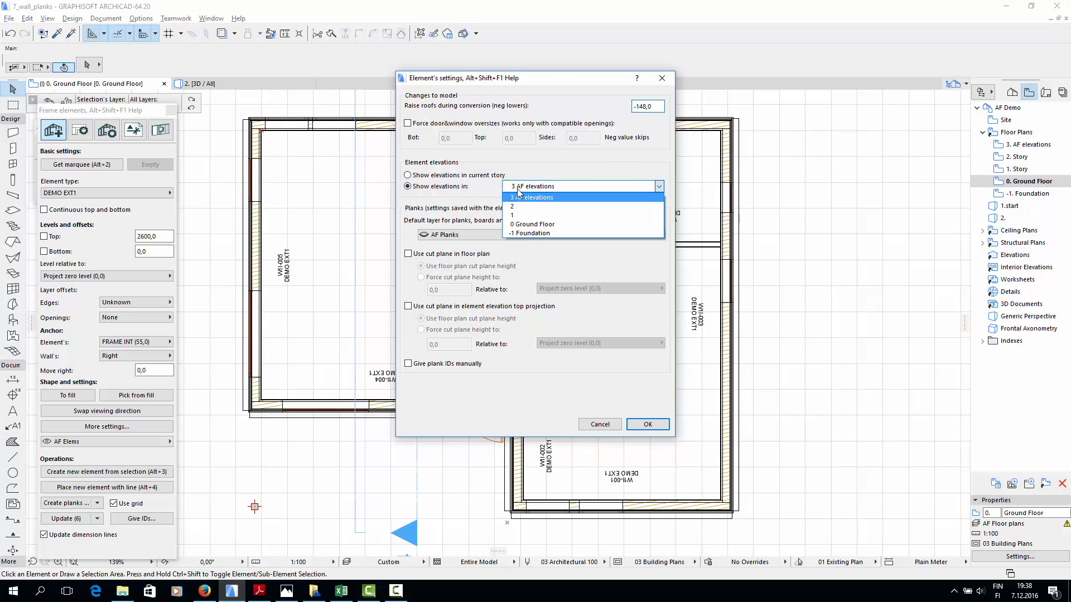
left_click(519, 193)
left_click(648, 424)
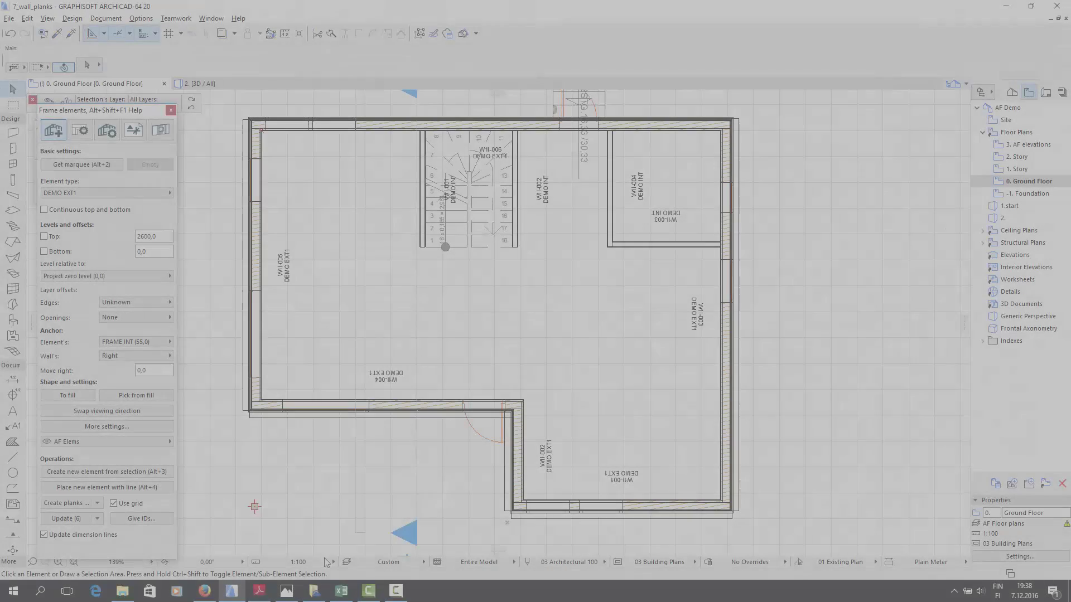
Change the Ground Floor plan scale from 1:100 to 1:50 in the status bar, then zoom out.
left_click(328, 562)
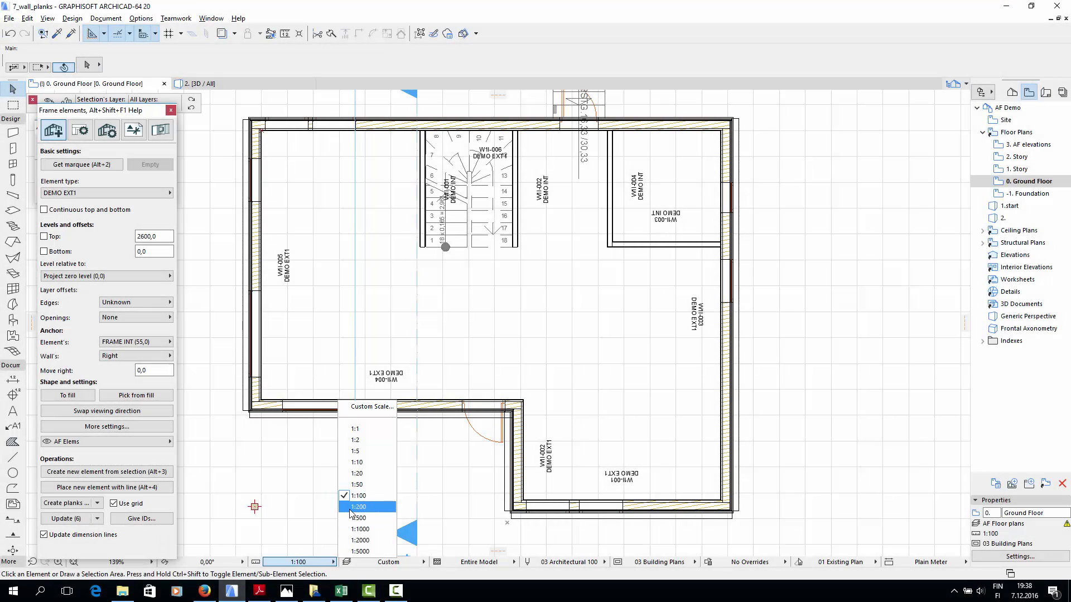
left_click(366, 486)
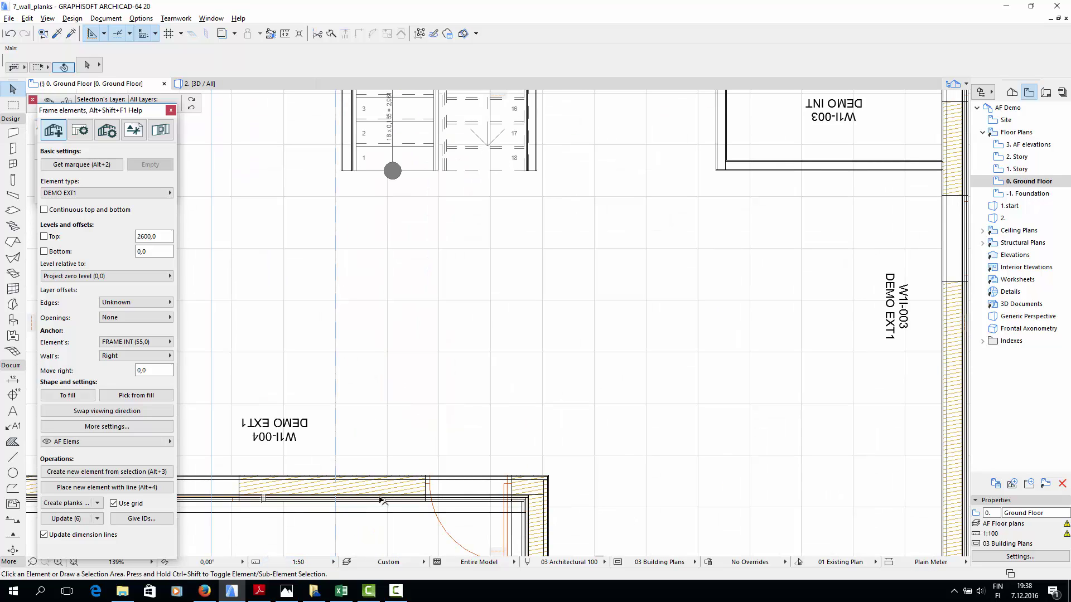
scroll(375, 501, "down", 3)
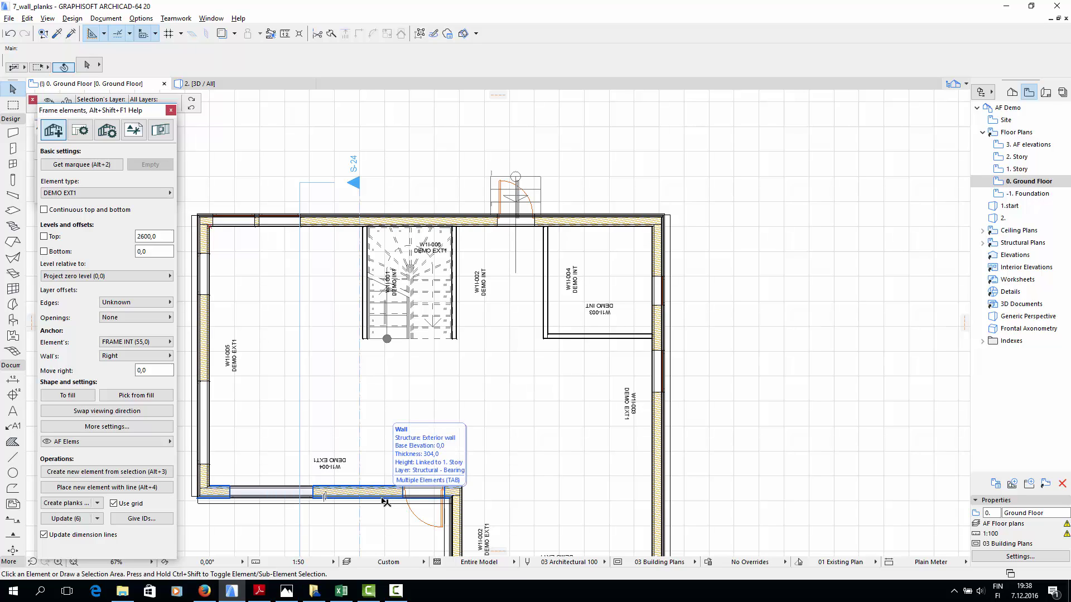
Hide the stair's layer through Quick Layers.
left_click(431, 333)
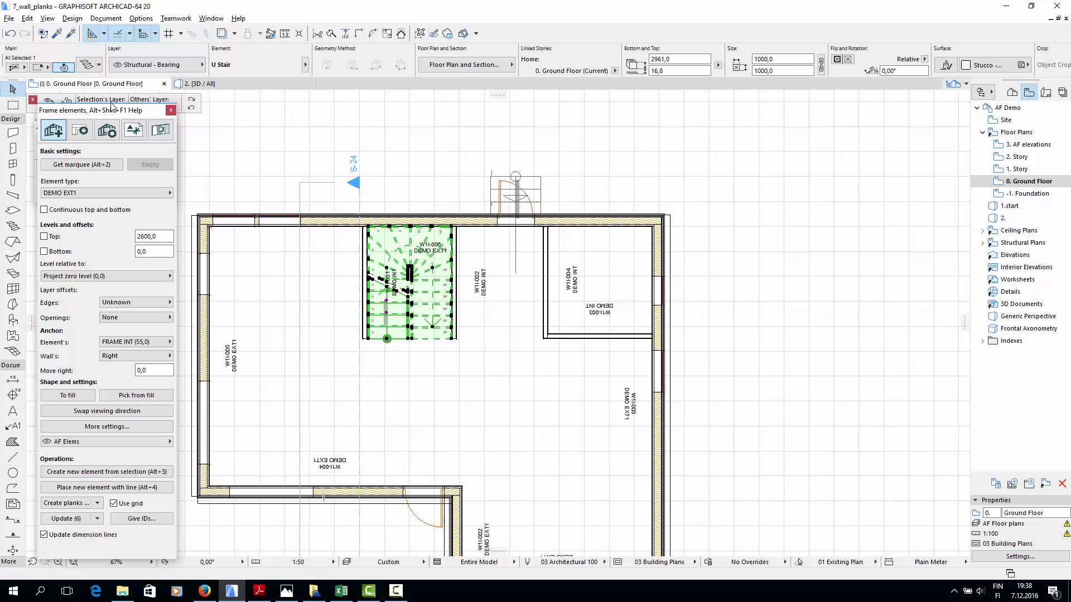
left_click(85, 107)
scroll(388, 253, "down", 3)
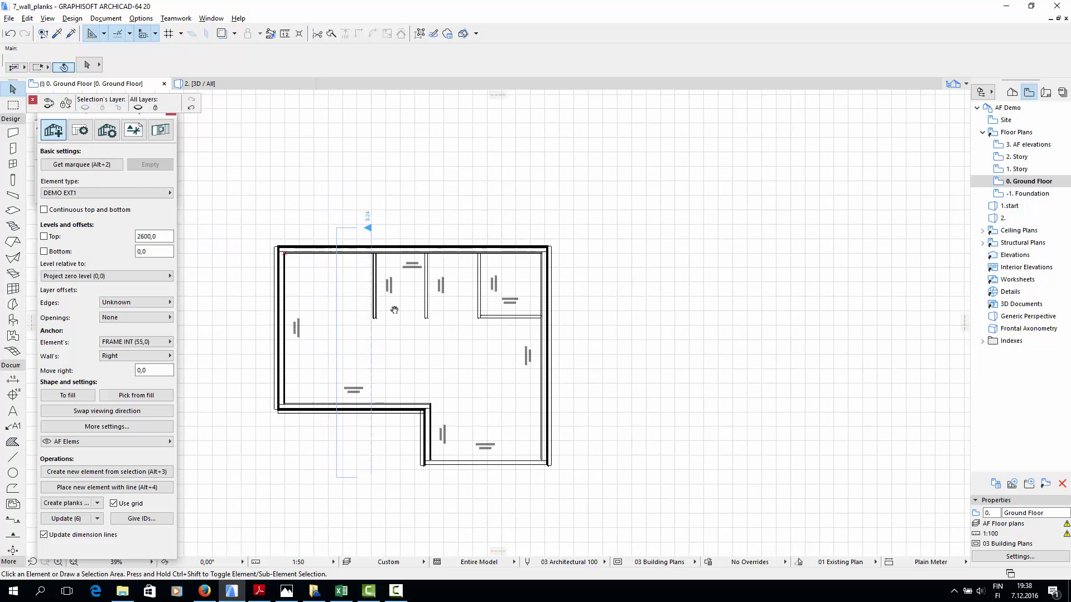
Select the whole plan and create planks for its 54 elements, studs aligned to the grid.
left_click(626, 220)
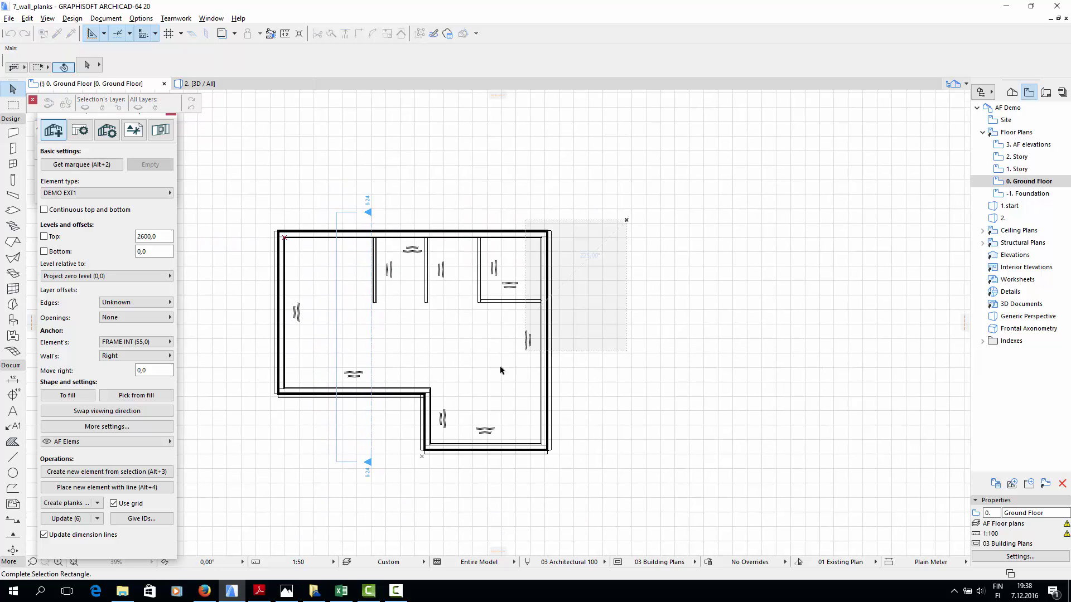
left_click(256, 483)
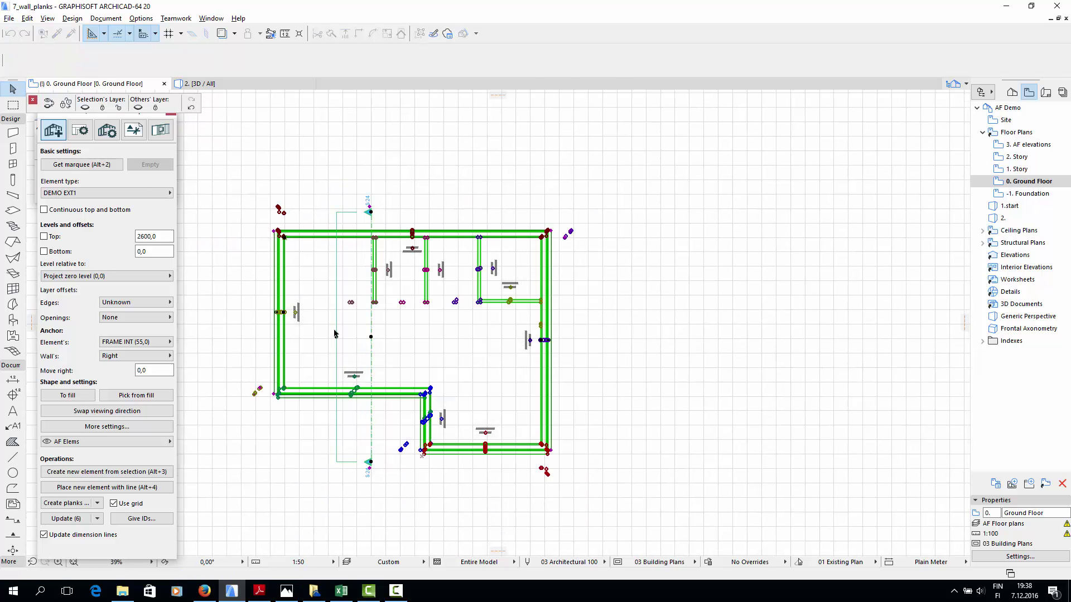
left_click(369, 213)
key("Escape")
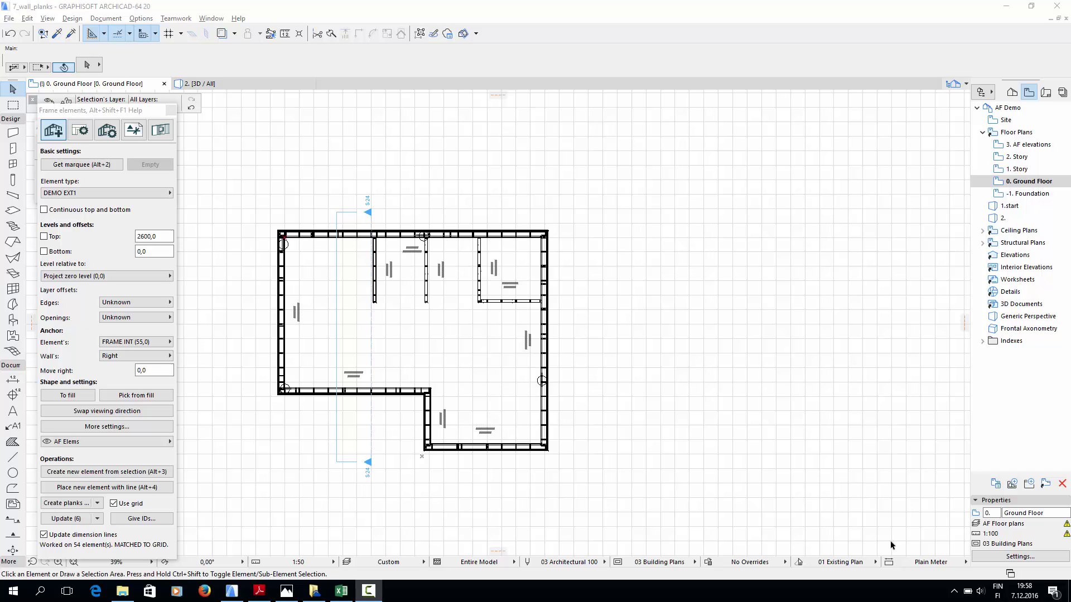
scroll(471, 399, "up", 4)
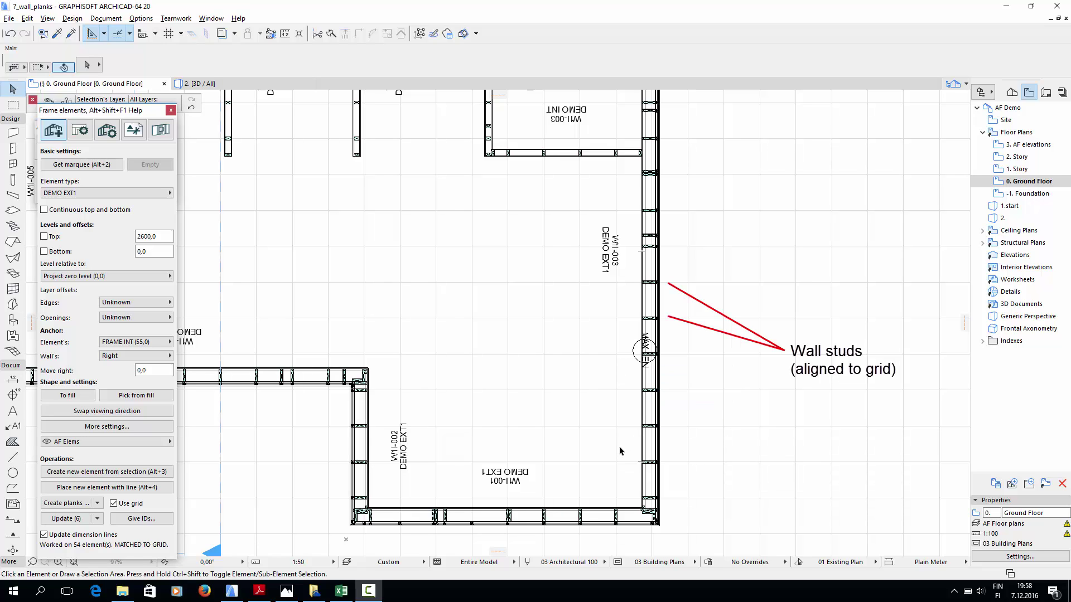
Select the bottom wall's board panels and switch to the 2. [3D / All] view.
left_click(547, 519)
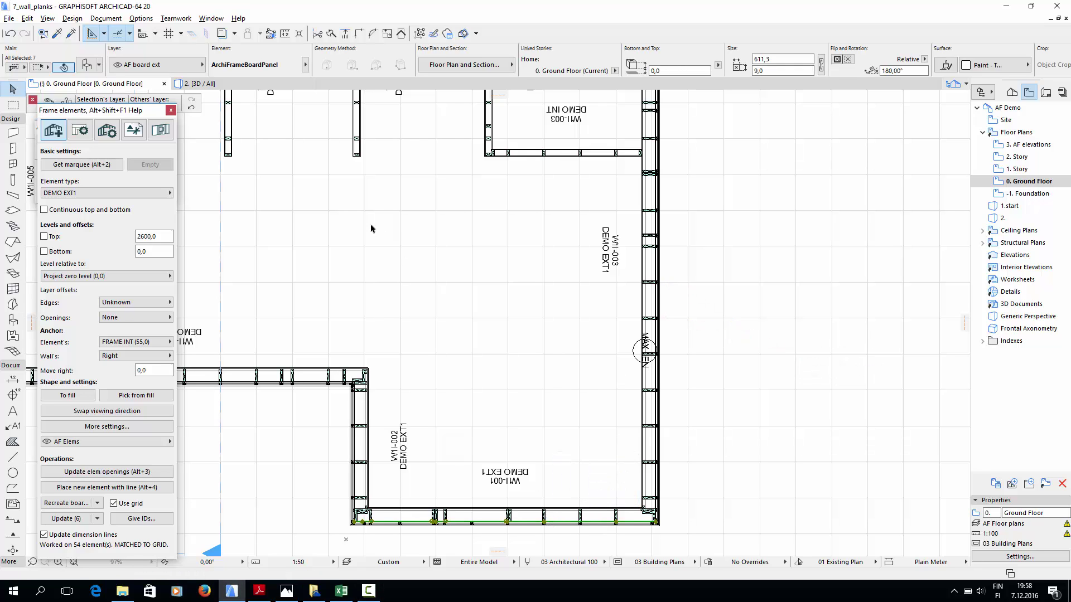
left_click(279, 84)
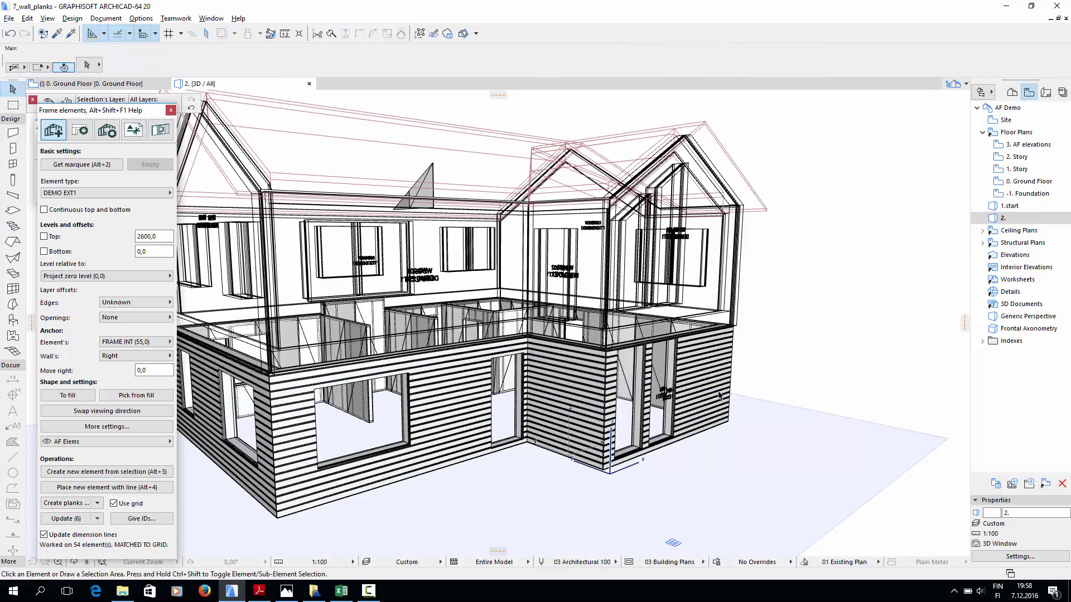
Hide the exterior cladding layer in the 3D view.
scroll(716, 395, "up", 5)
scroll(706, 424, "up", 3)
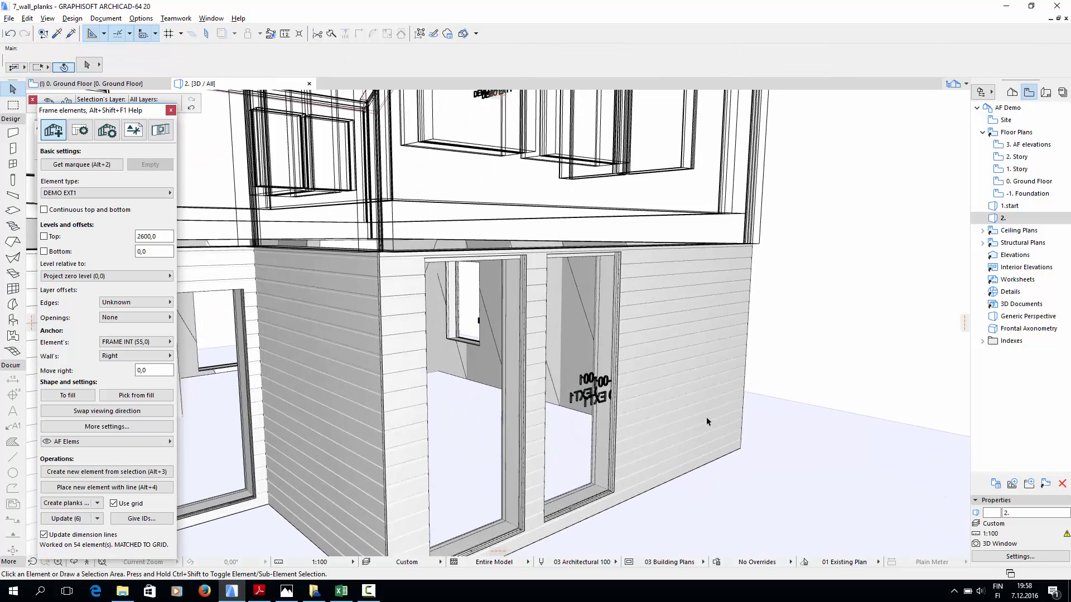
left_click(712, 423)
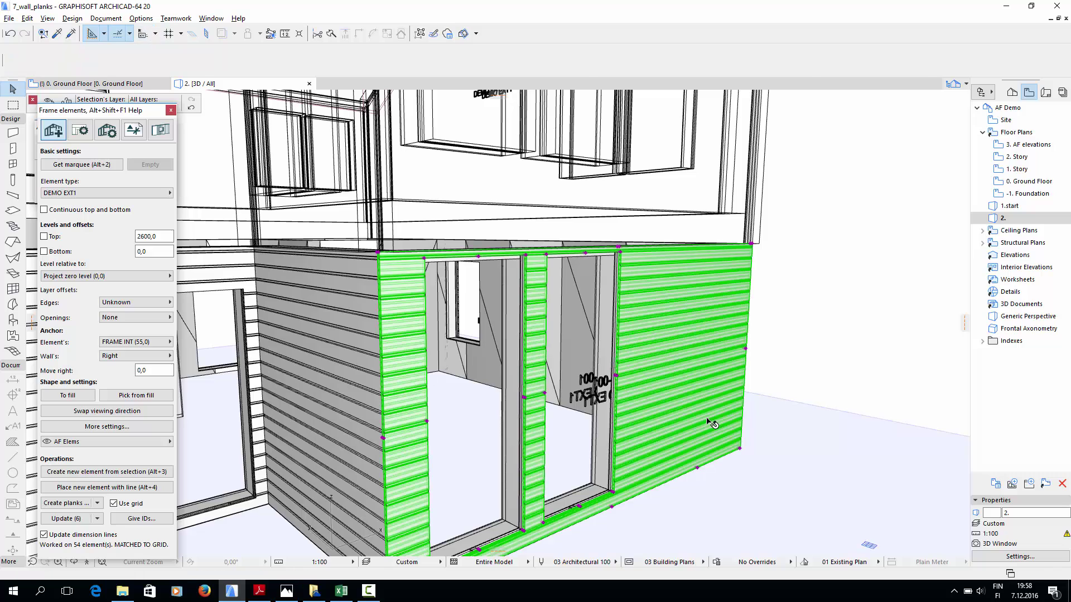
left_click(84, 108)
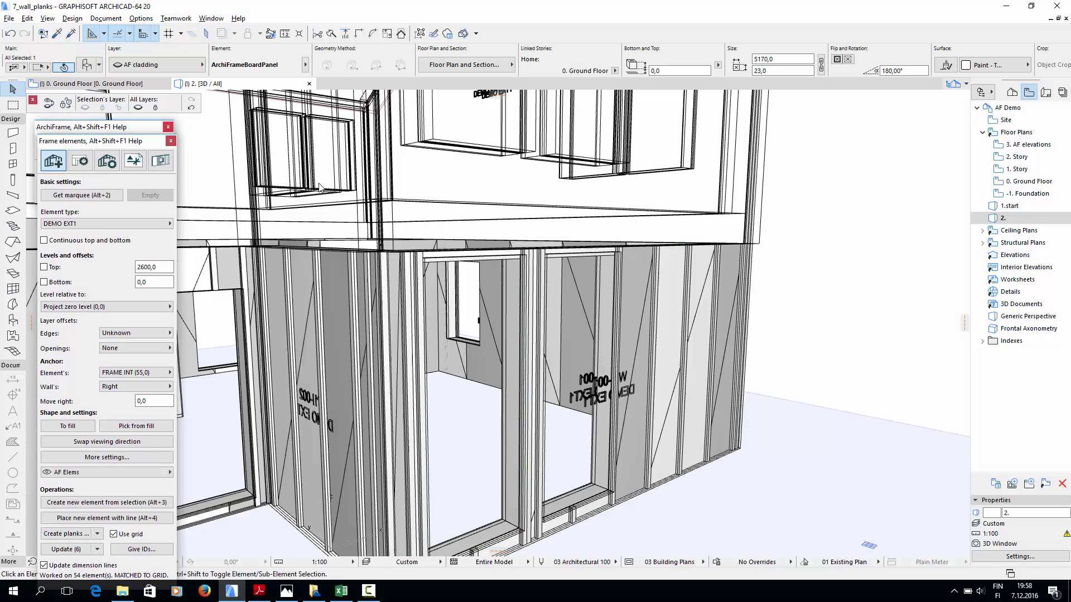
Hide the board panels' layer, leaving only the stud framing visible.
left_click(654, 337)
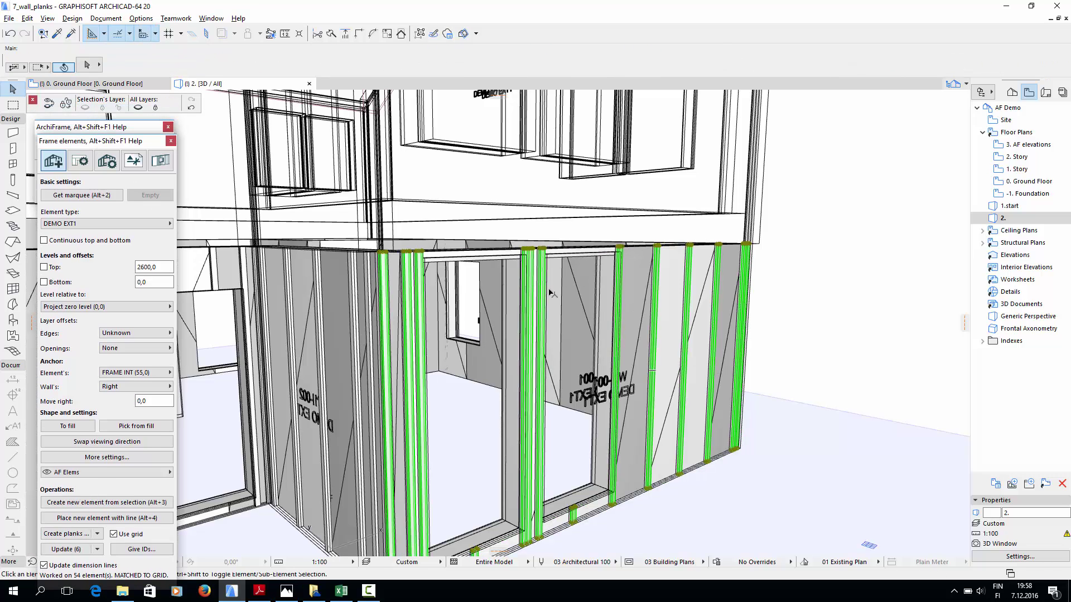
left_click(646, 298)
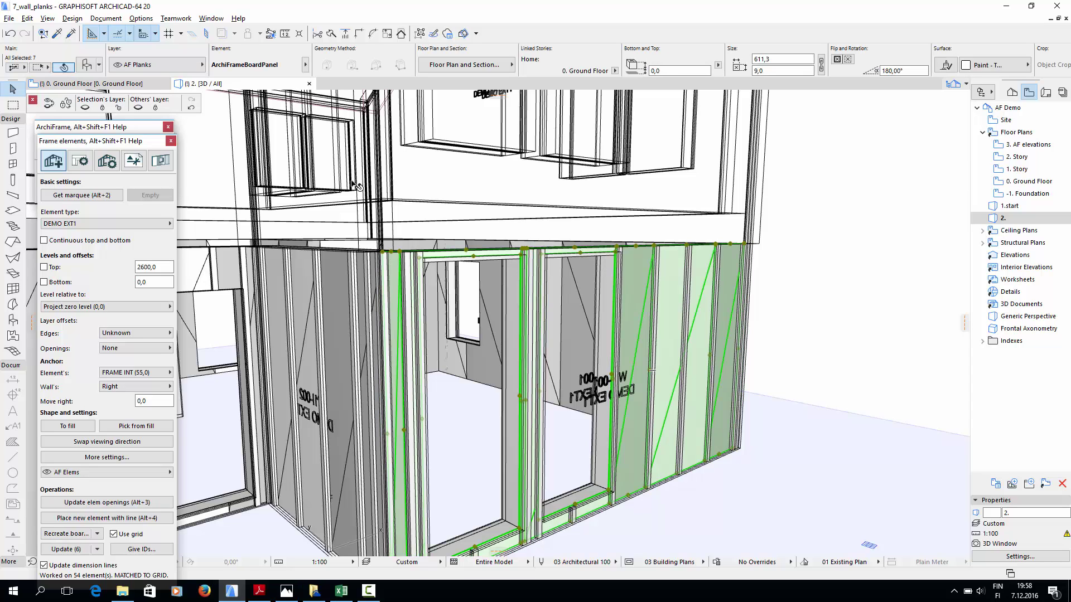
left_click(85, 107)
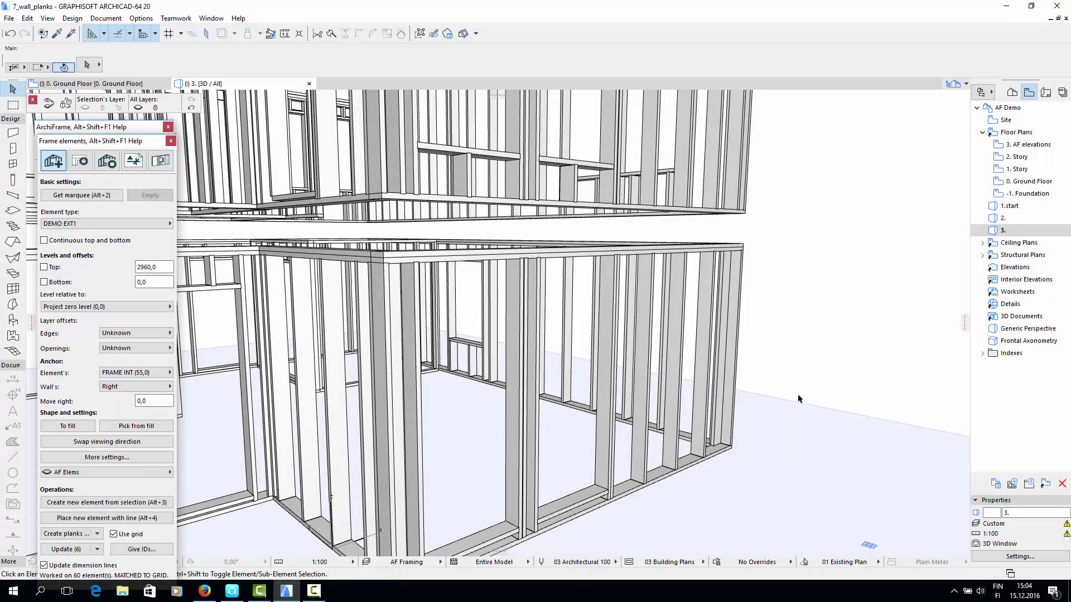
scroll(799, 399, "down", 10)
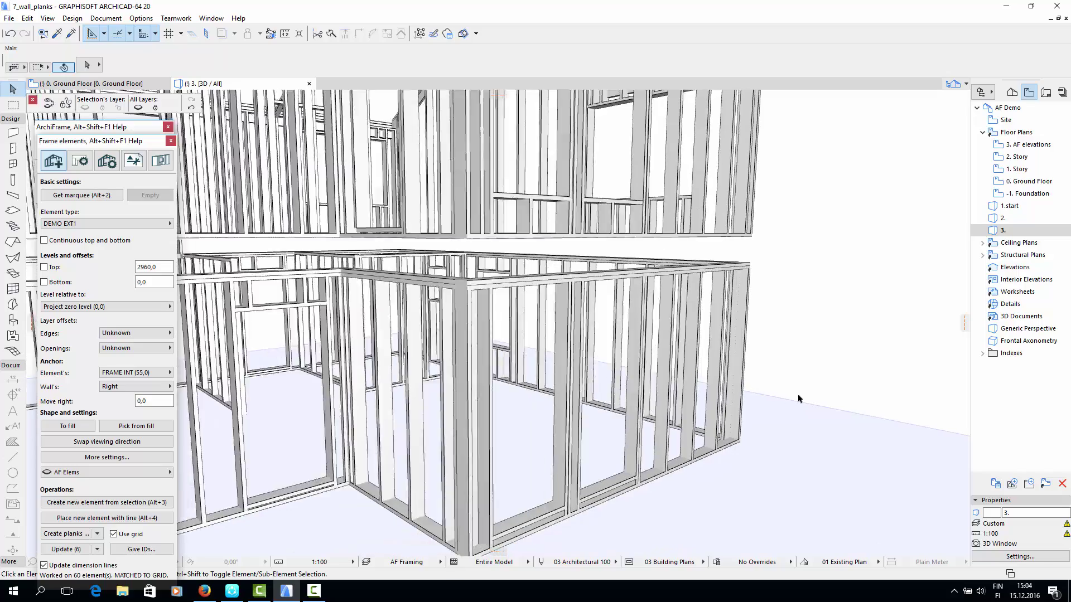
scroll(766, 432, "down", 2)
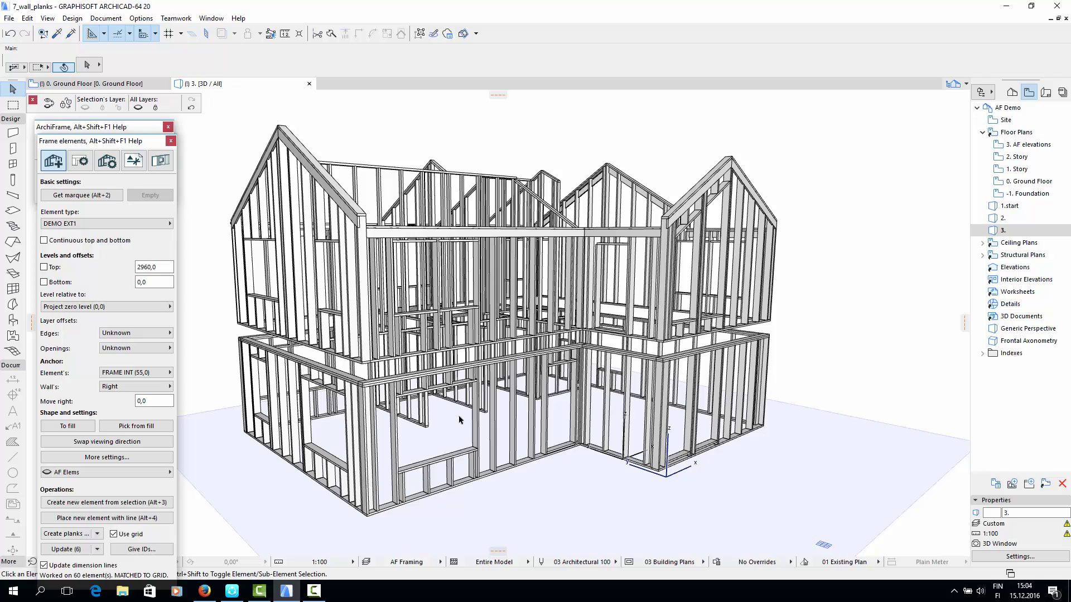
scroll(405, 380, "up", 6)
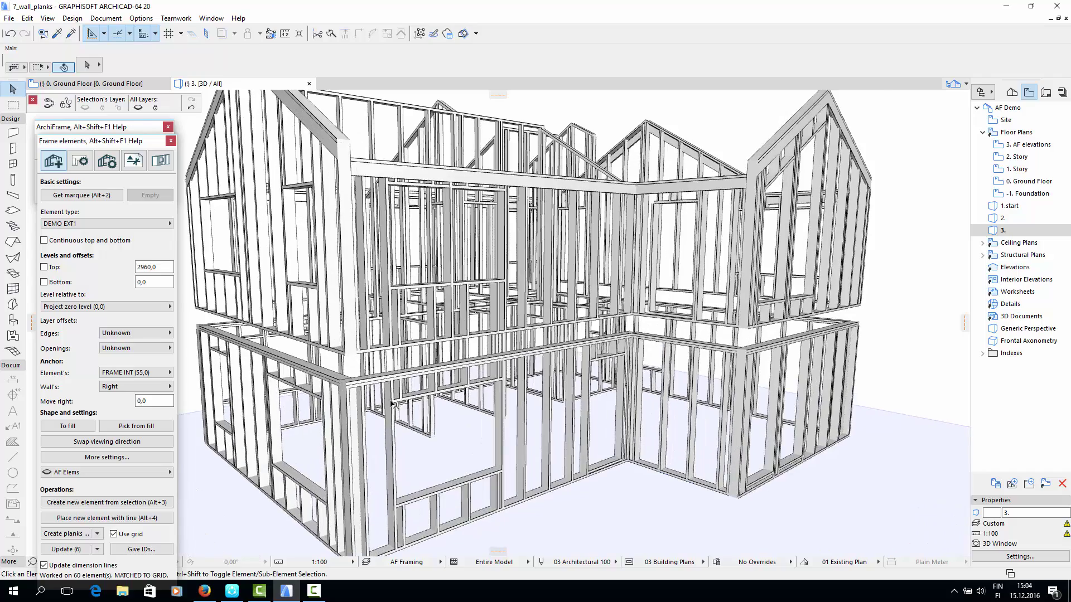
scroll(474, 335, "up", 1)
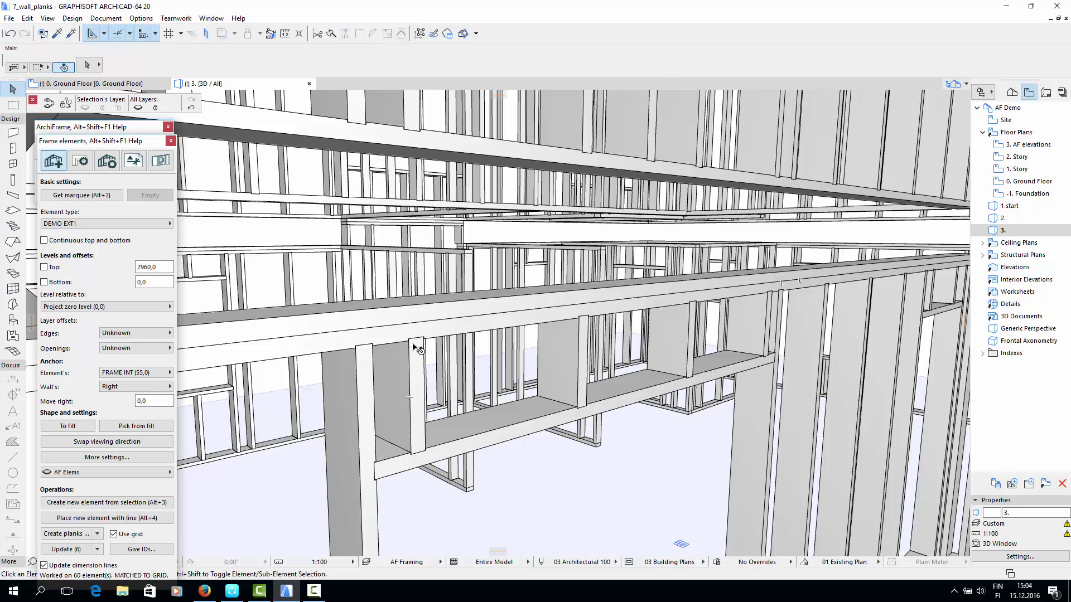
scroll(414, 352, "up", 3)
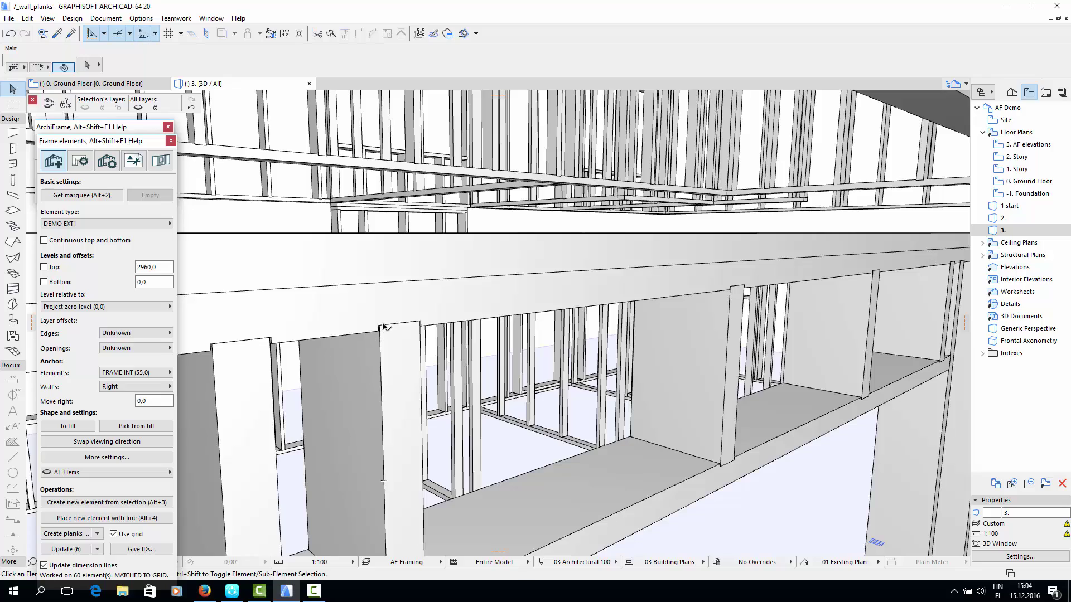
scroll(441, 355, "down", 6)
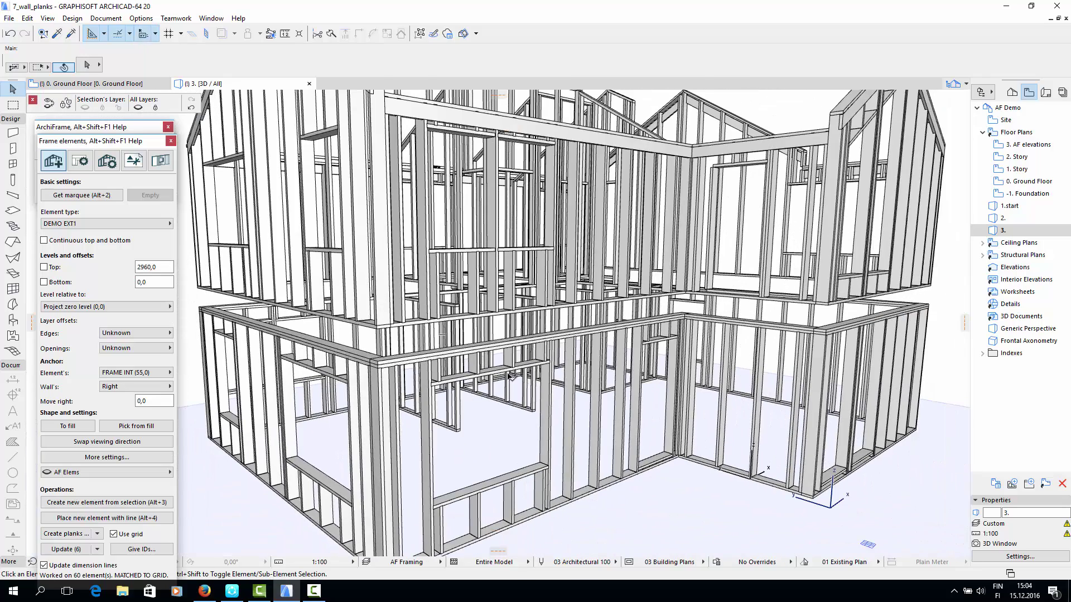
Uncheck Double top for the selected wall in the Frame elements palette.
left_click(107, 161)
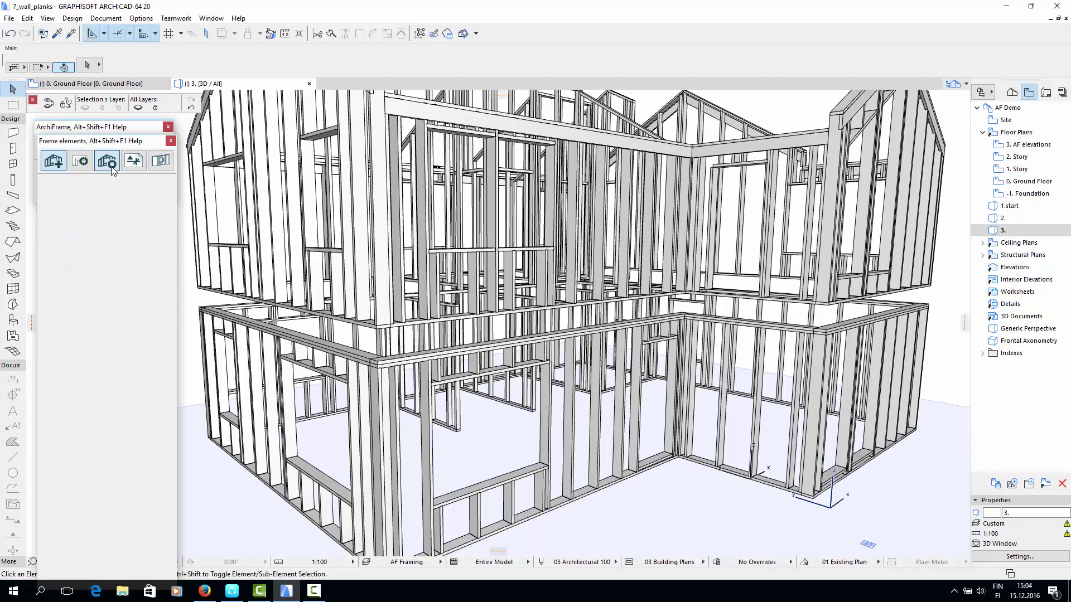
left_click(431, 358)
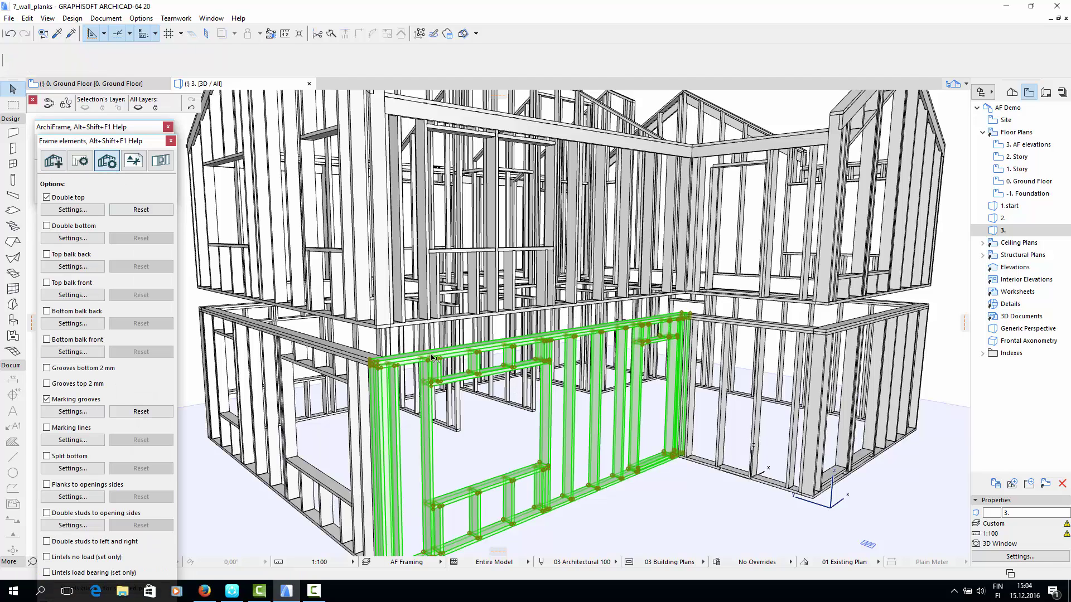
left_click(47, 198)
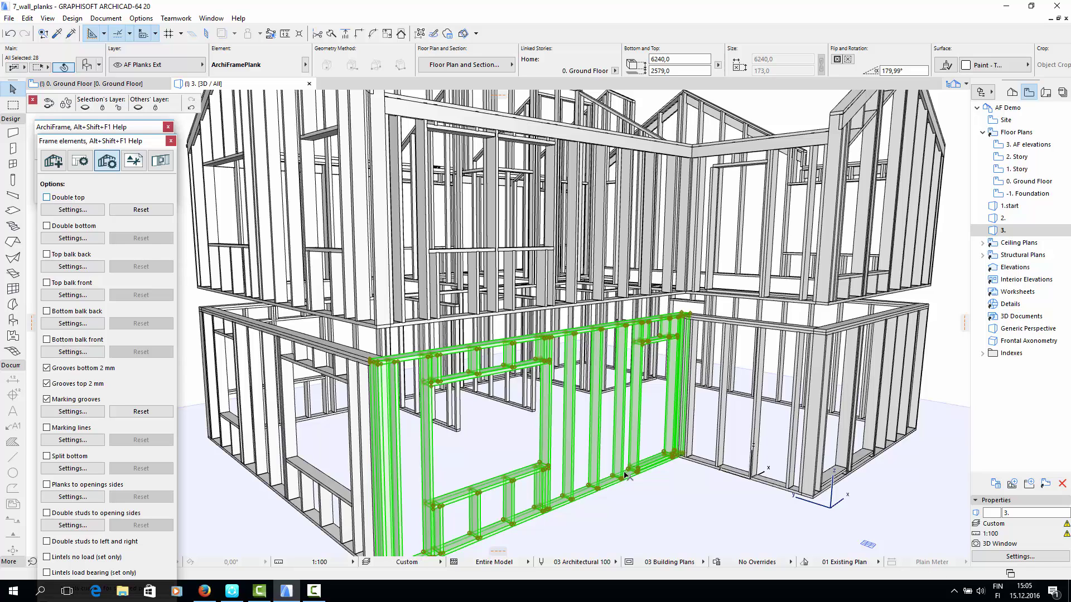
Deselect the planks and open the 3. AF elevations view from the Navigator.
left_click(659, 503)
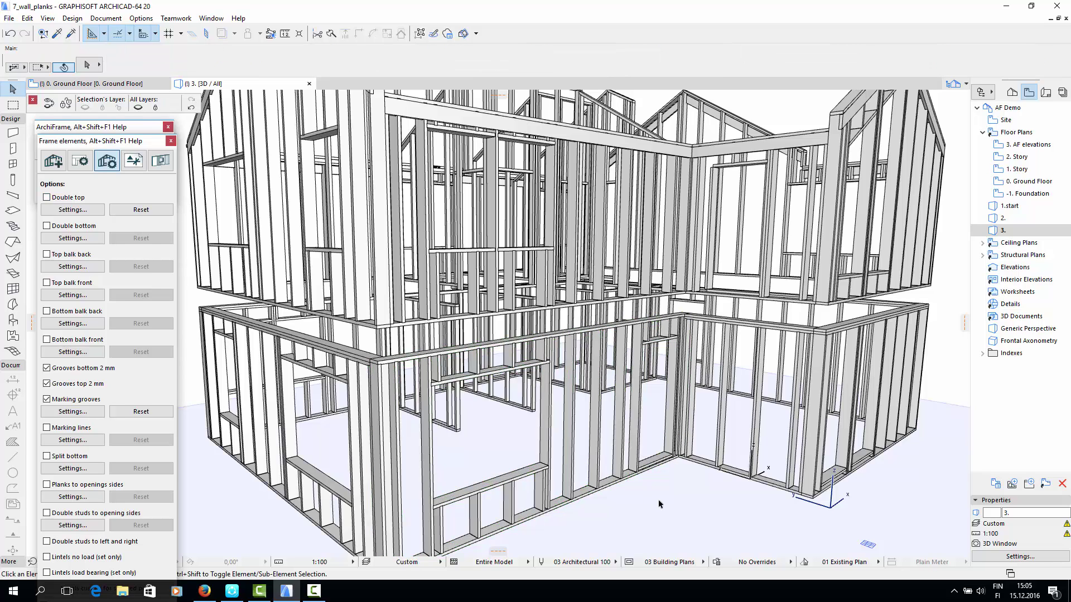
left_click(658, 504)
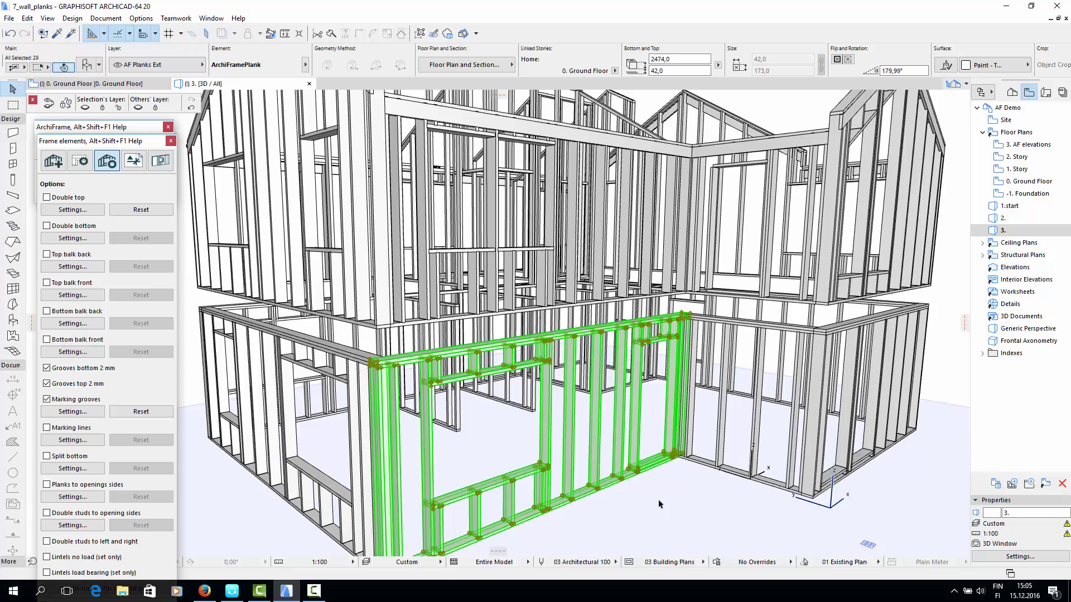
left_click(685, 504)
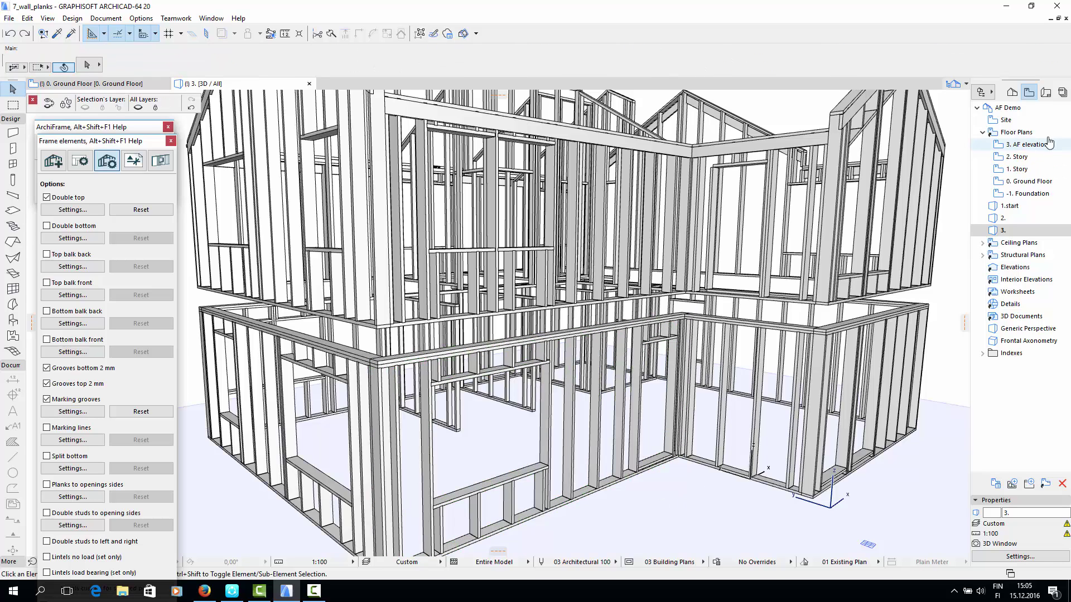
left_click(1026, 145)
left_click(1025, 145)
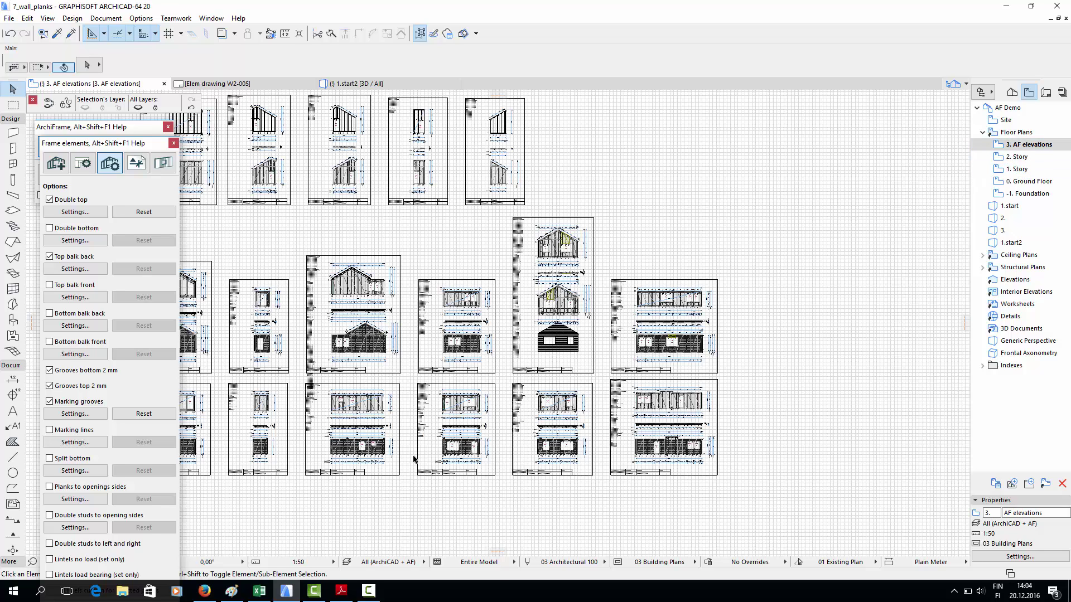
Zoom to sheet W1I-004 and open 'Own element types...' for DEMO EXT1 from Basic settings.
scroll(452, 463, "up", 5)
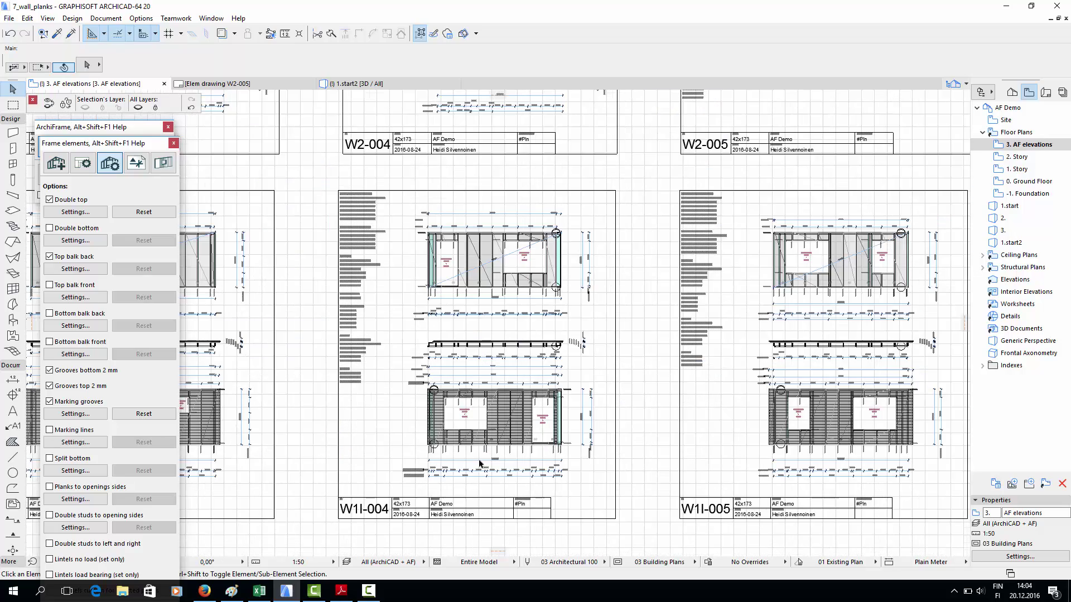
scroll(481, 462, "up", 2)
middle_click_drag(380, 244, 393, 346)
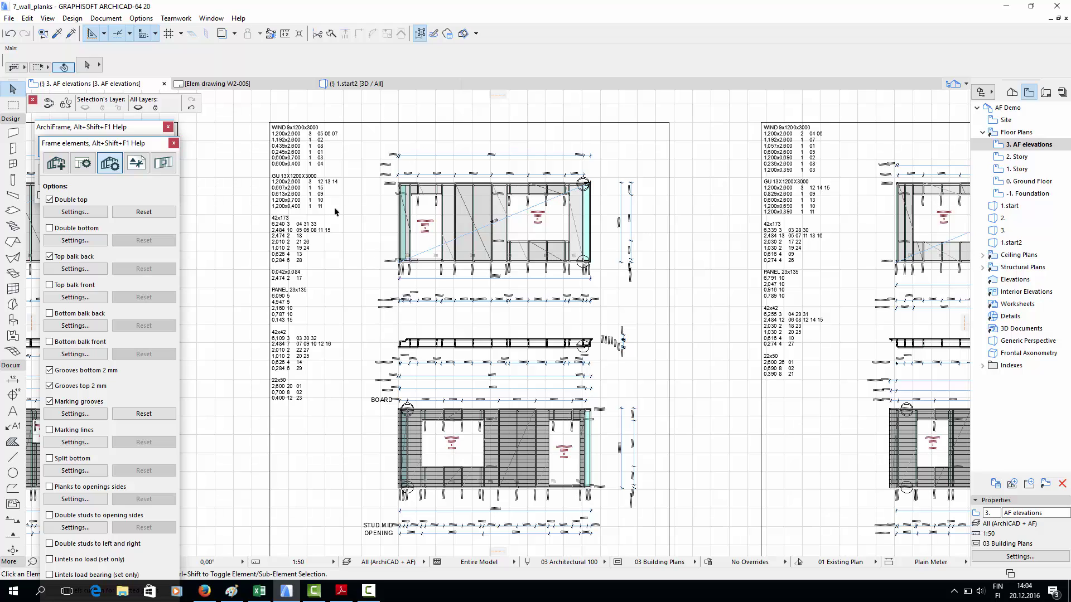
left_click(56, 162)
left_click(162, 226)
left_click(196, 230)
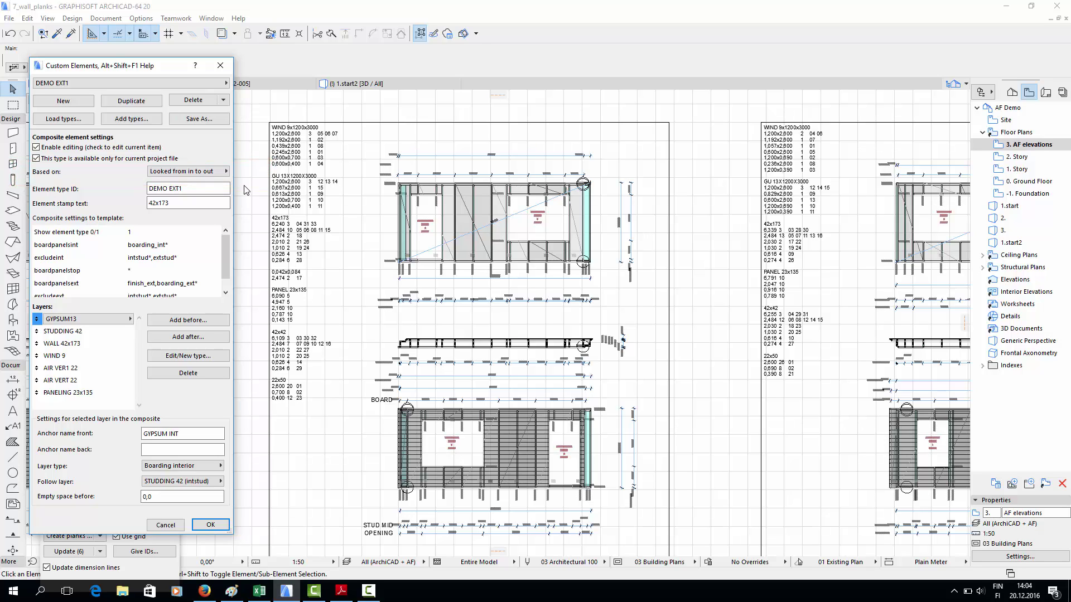
Keep 'Looked from in to out' as the Based on option and cancel the Custom Elements dialog.
left_click(228, 172)
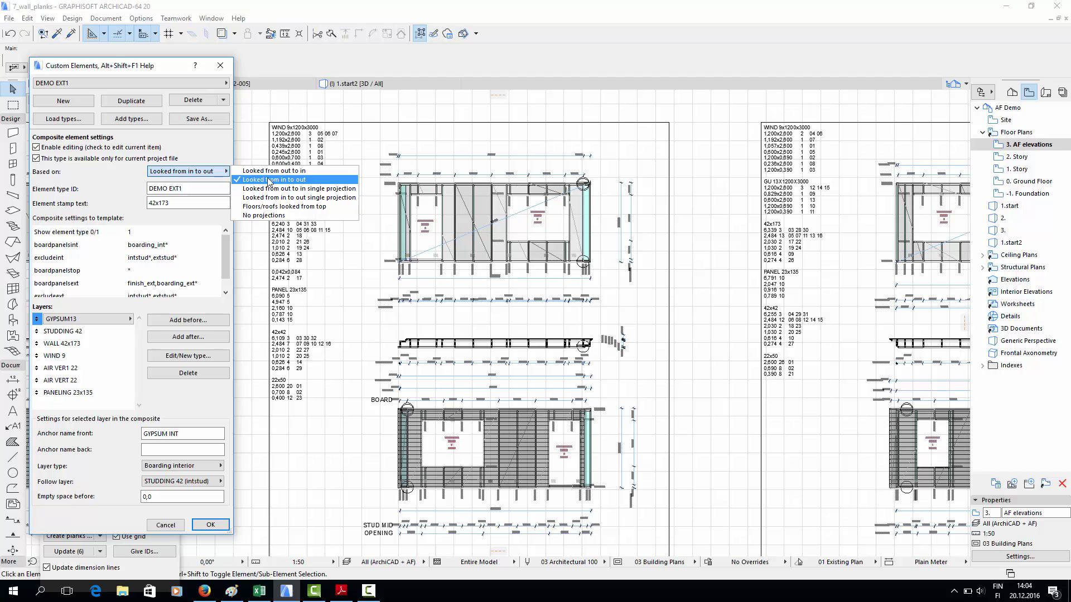
left_click(205, 158)
left_click(165, 524)
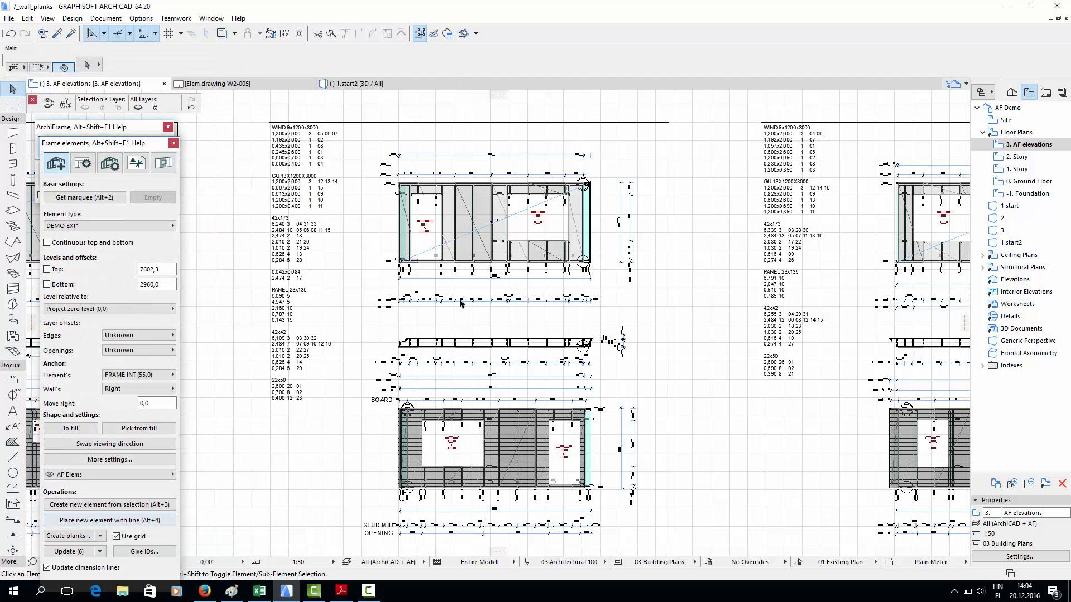
Zoom and pan to the upper W1I-004 wall elevation sheet.
scroll(508, 206, "up", 5)
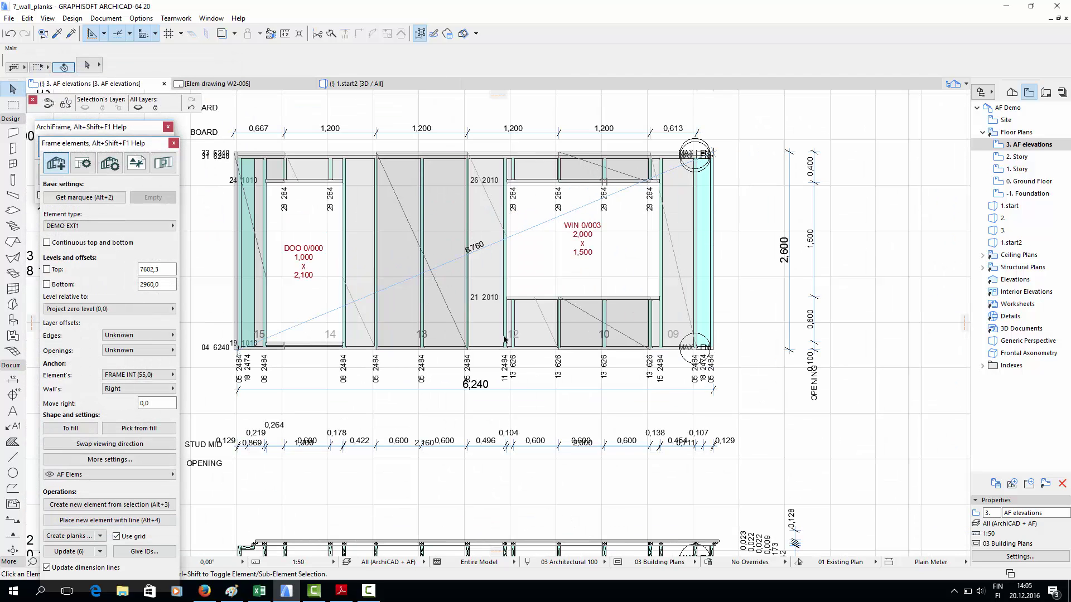
scroll(549, 233, "down", 5)
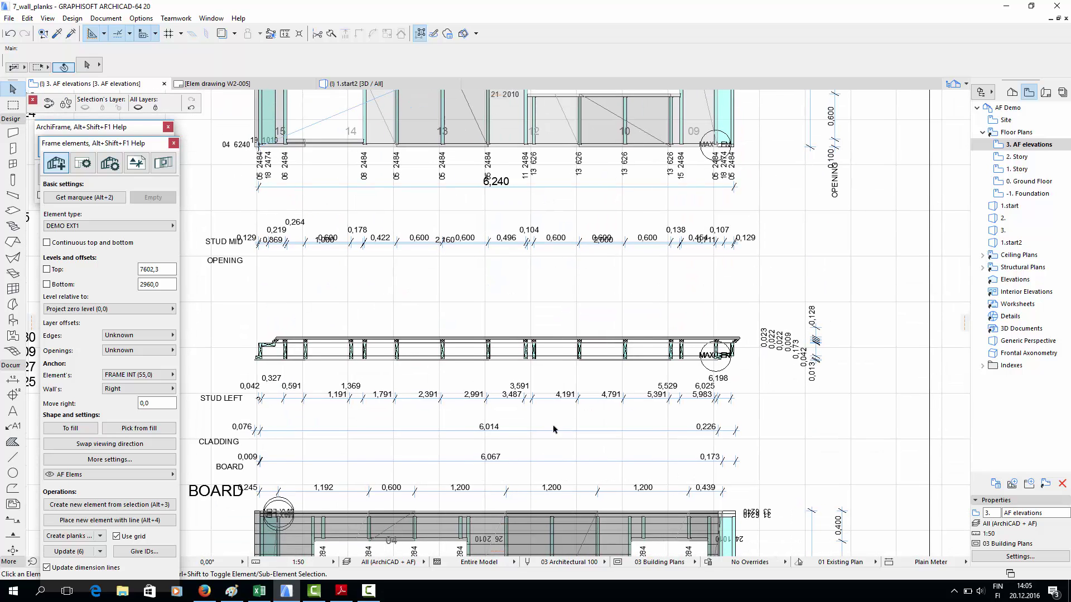
scroll(564, 271, "down", 6)
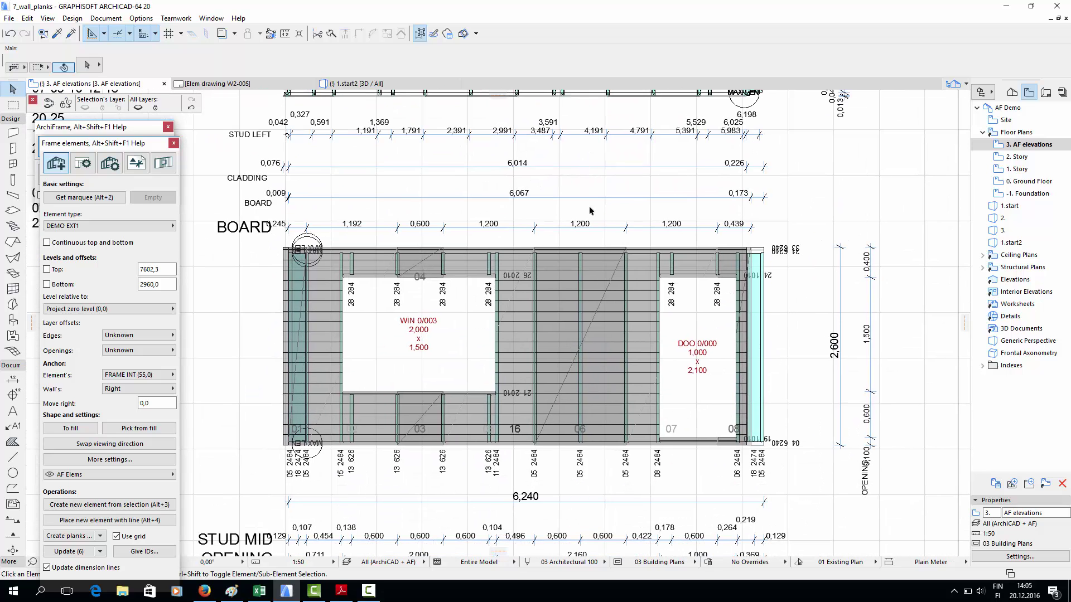
scroll(590, 213, "down", 5)
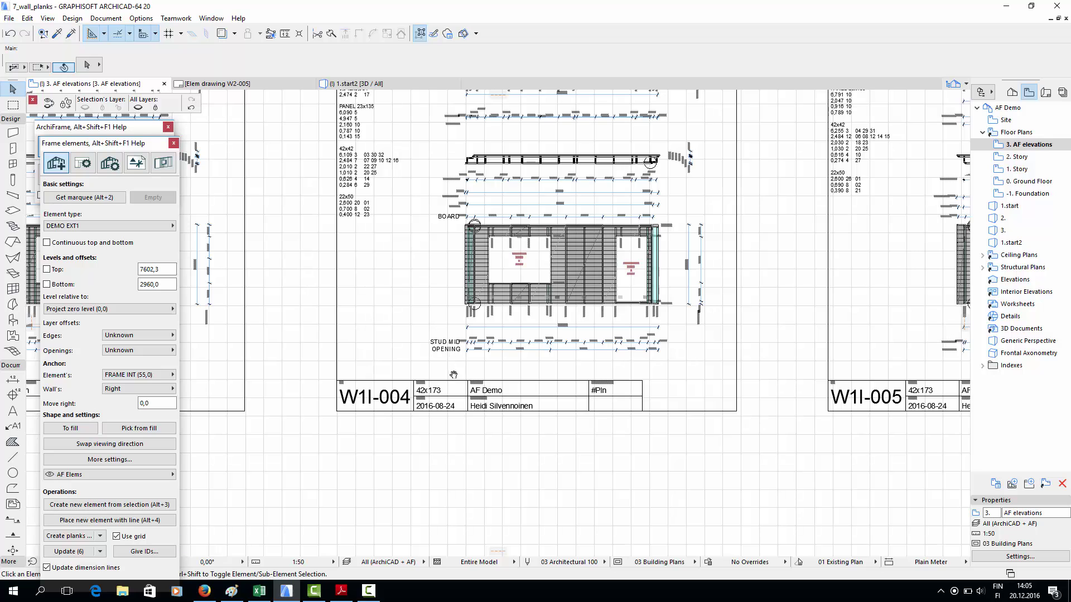
scroll(446, 346, "up", 2)
scroll(402, 235, "up", 4)
scroll(556, 308, "down", 1)
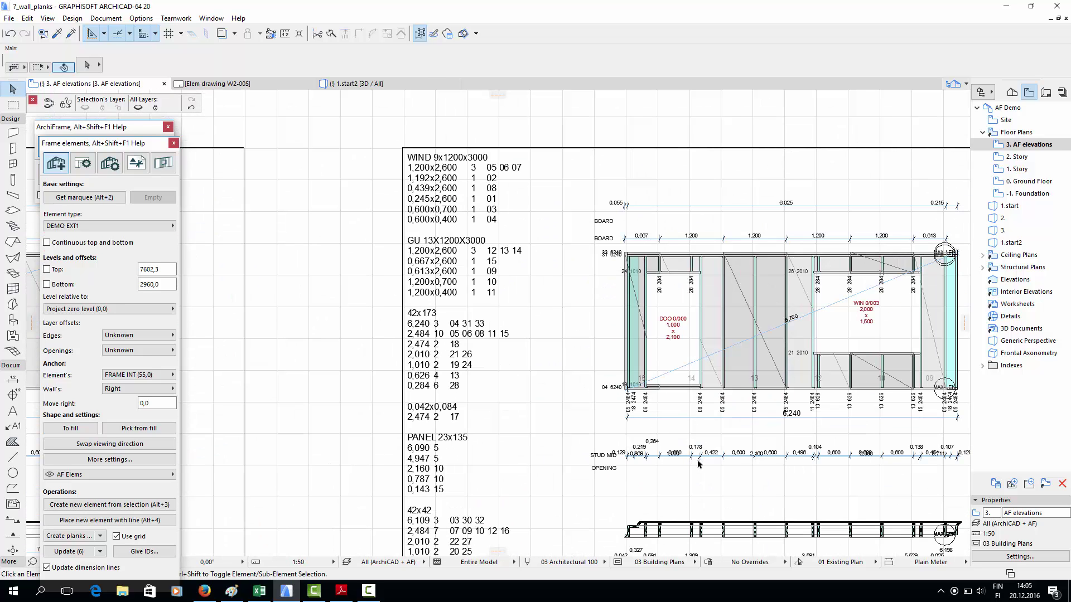
middle_click_drag(692, 449, 591, 203)
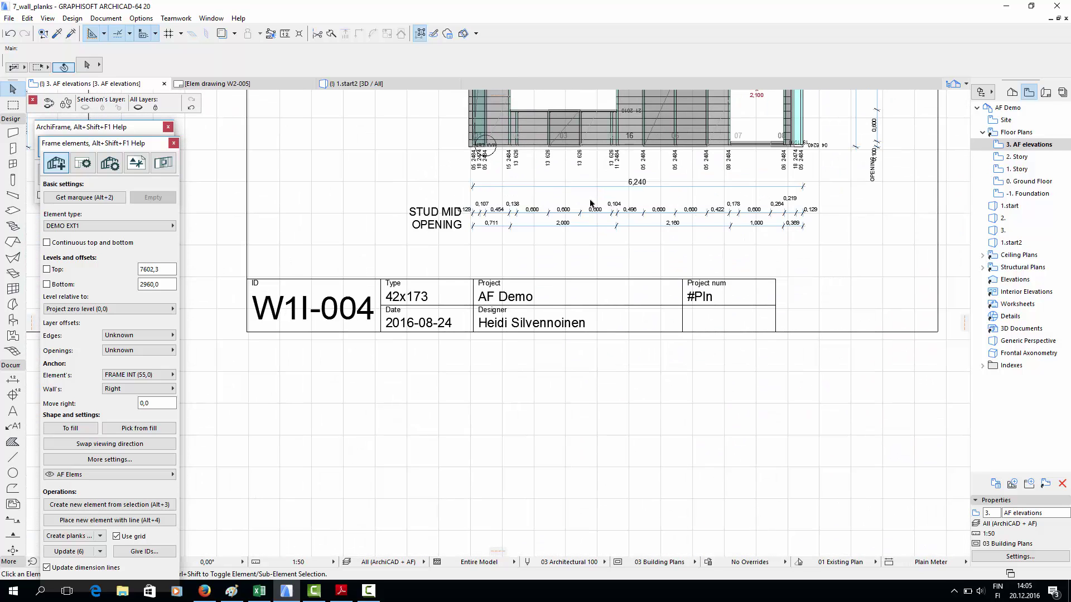
scroll(590, 202, "down", 2)
middle_click_drag(611, 409, 608, 600)
scroll(576, 185, "up", 2)
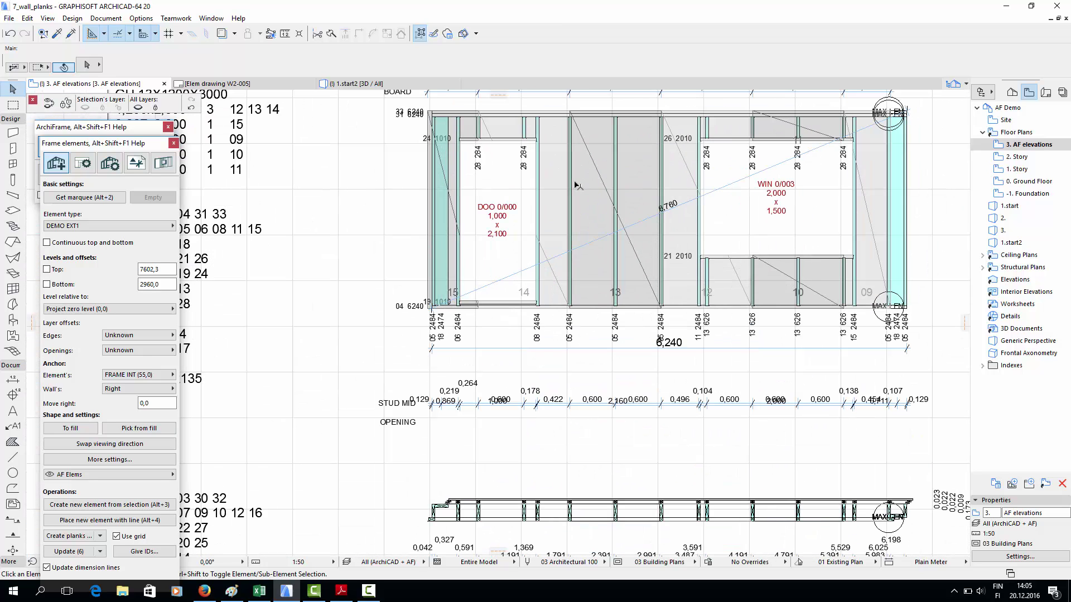
Inspect a board panel and the stud beside the door, then open Layer Settings with Ctrl+L.
left_click(573, 183)
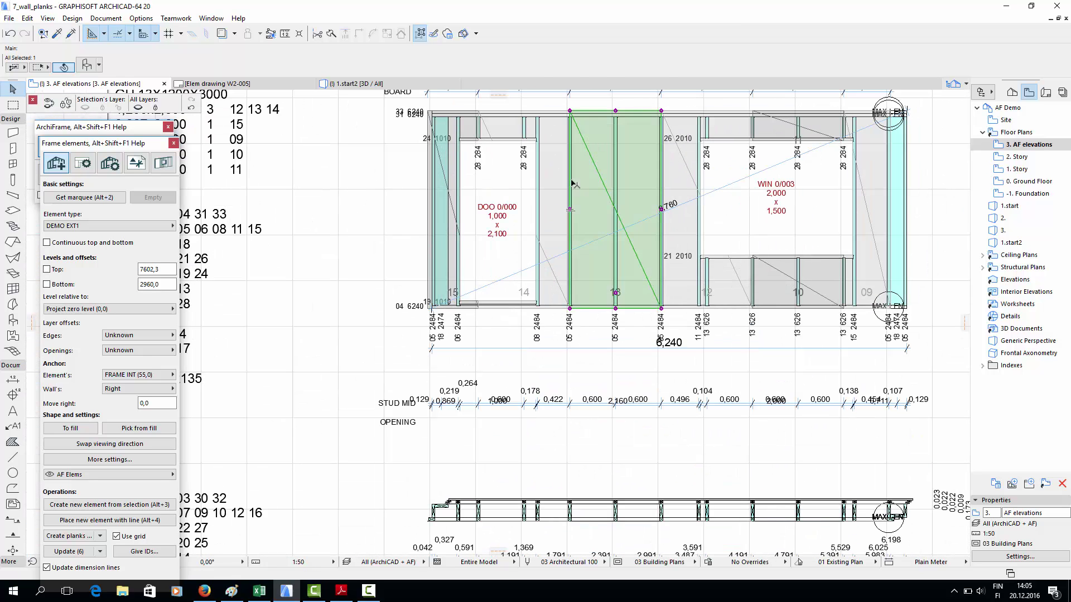
left_click(536, 196)
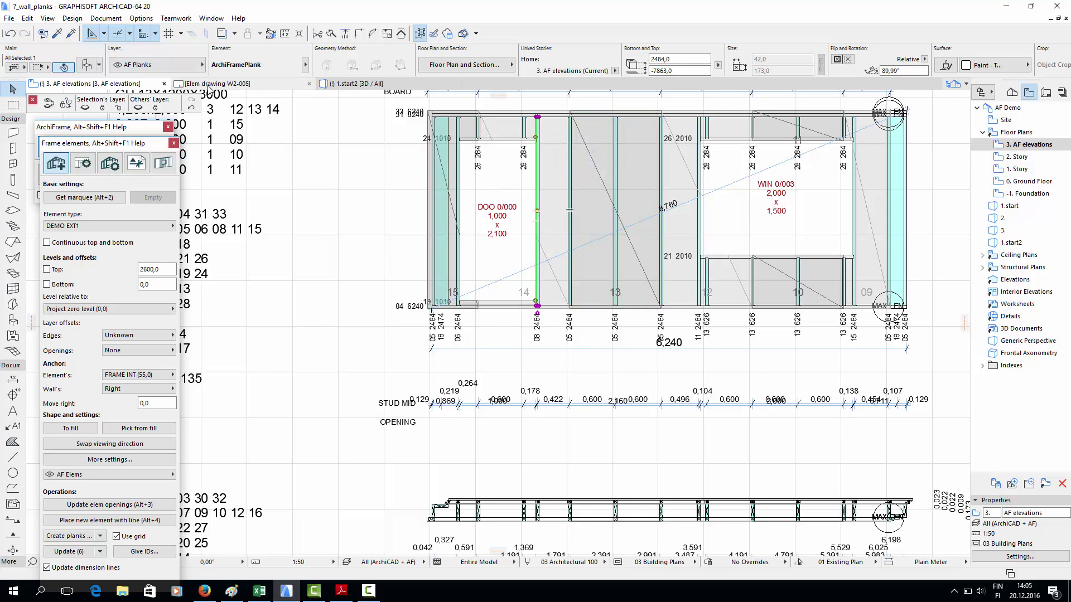
left_click(372, 229)
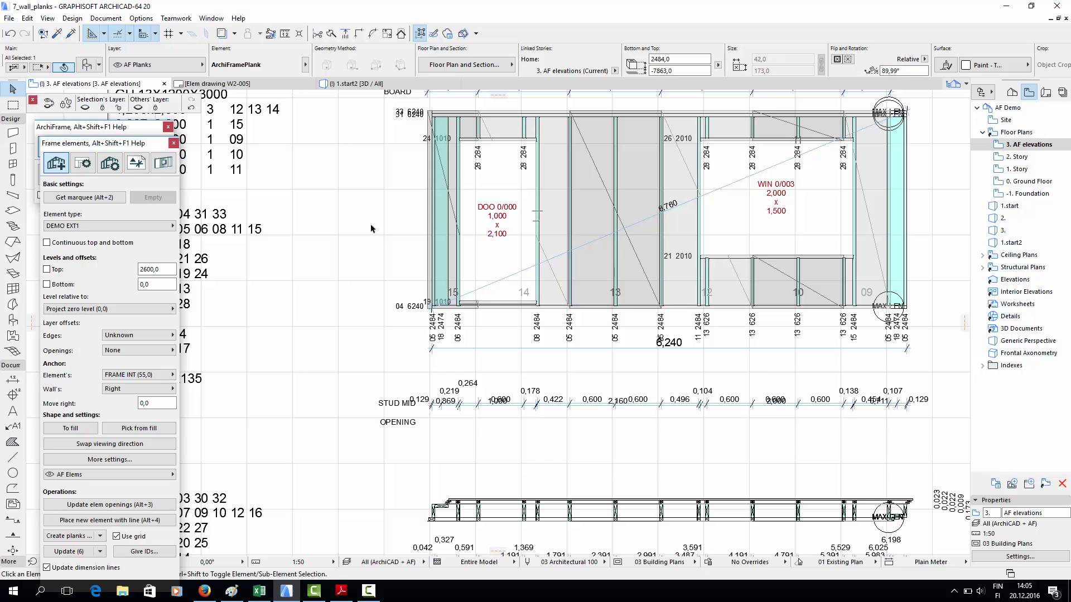
key("ctrl+l")
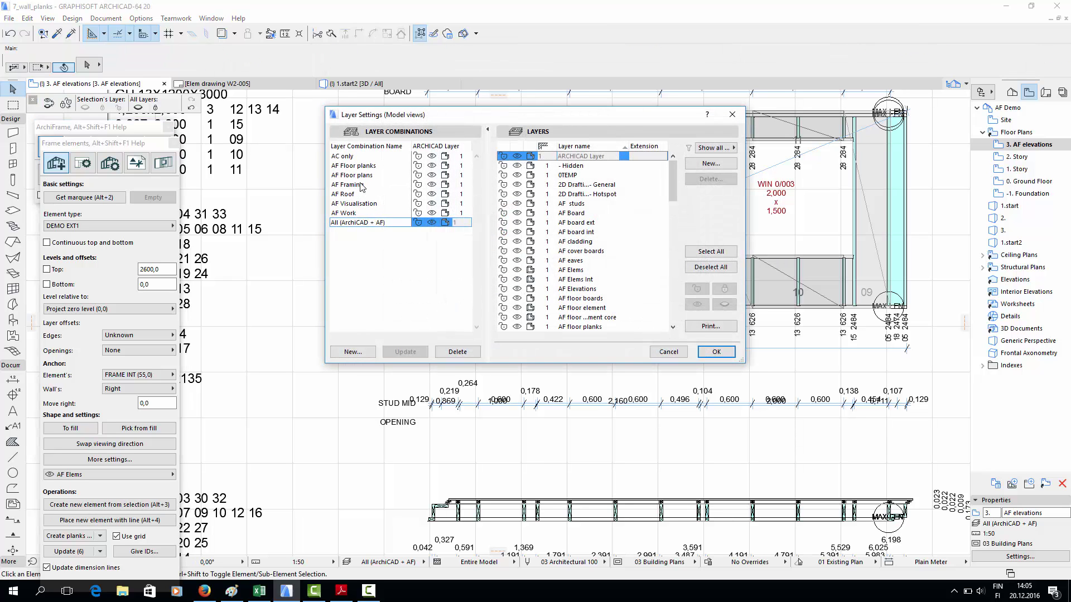
Apply the AF Framing layer combination and view the W1I-004 elevation and WIND plank list.
left_click(363, 185)
left_click(715, 351)
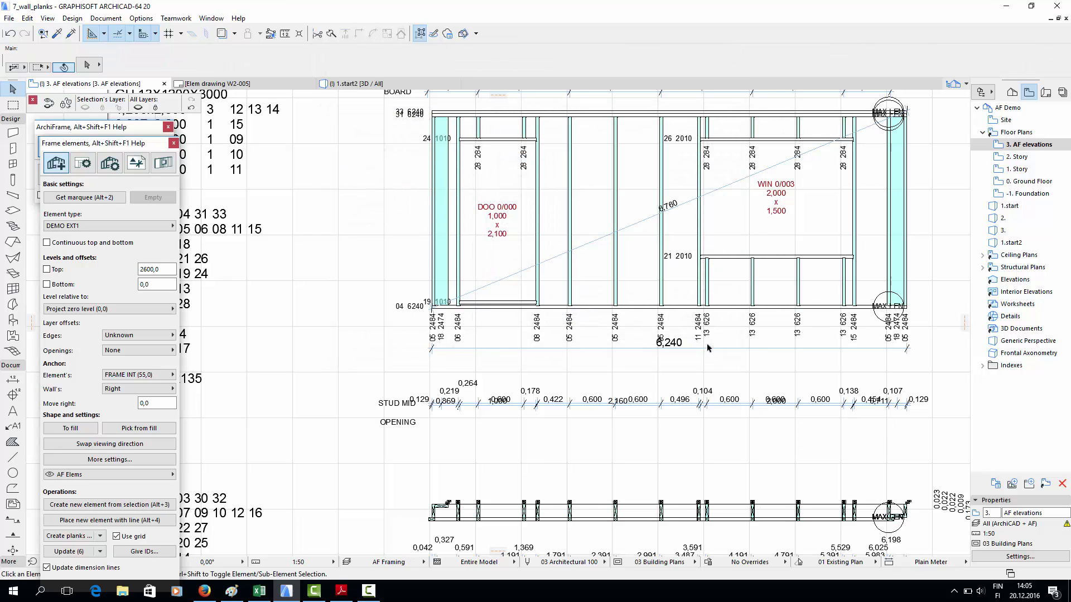
scroll(709, 350, "down", 3)
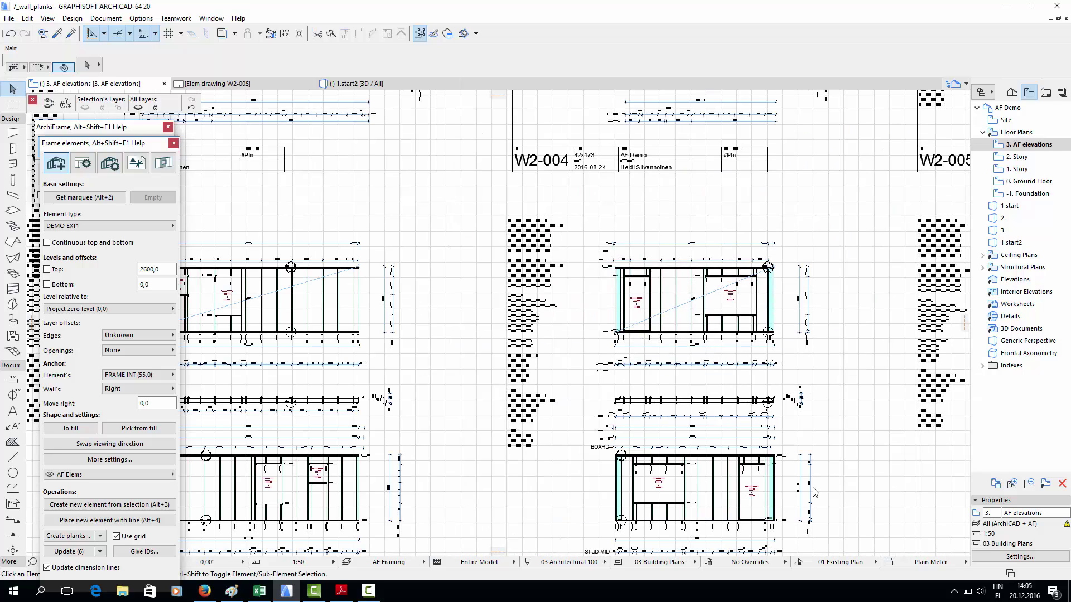
middle_click_drag(767, 483, 746, 409)
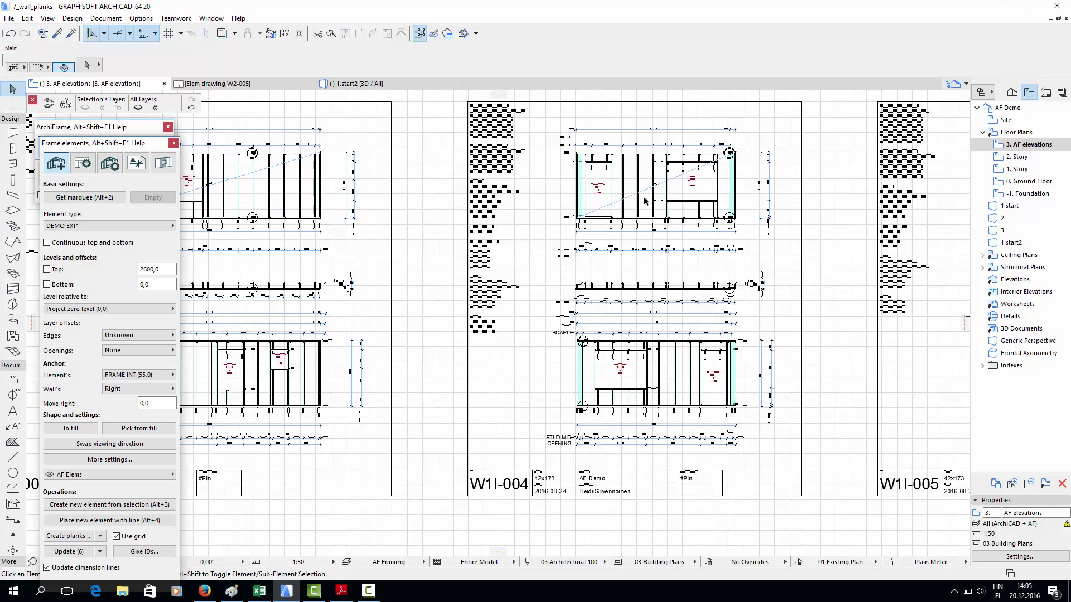
scroll(645, 201, "up", 3)
middle_click_drag(644, 210, 649, 324)
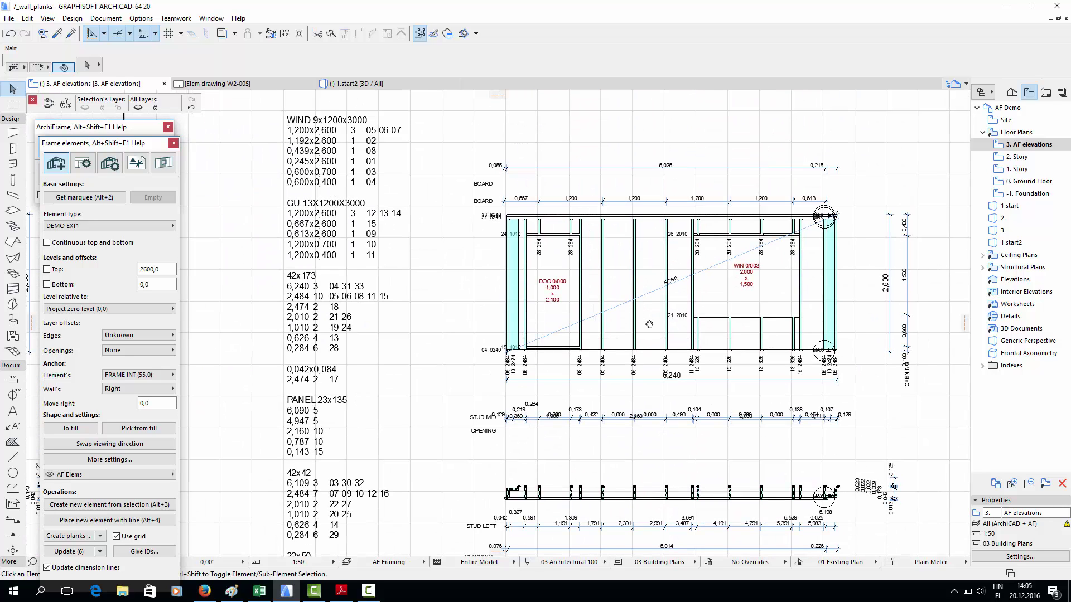
scroll(649, 325, "up", 1)
scroll(656, 274, "up", 1)
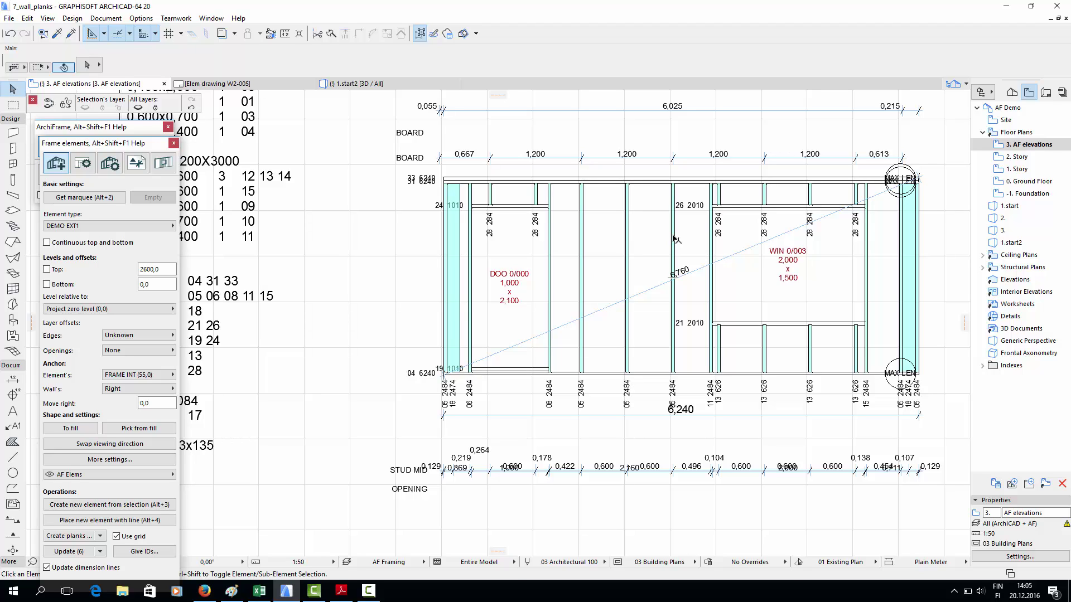
Delete three middle studs from the wall elevation.
left_click(674, 239)
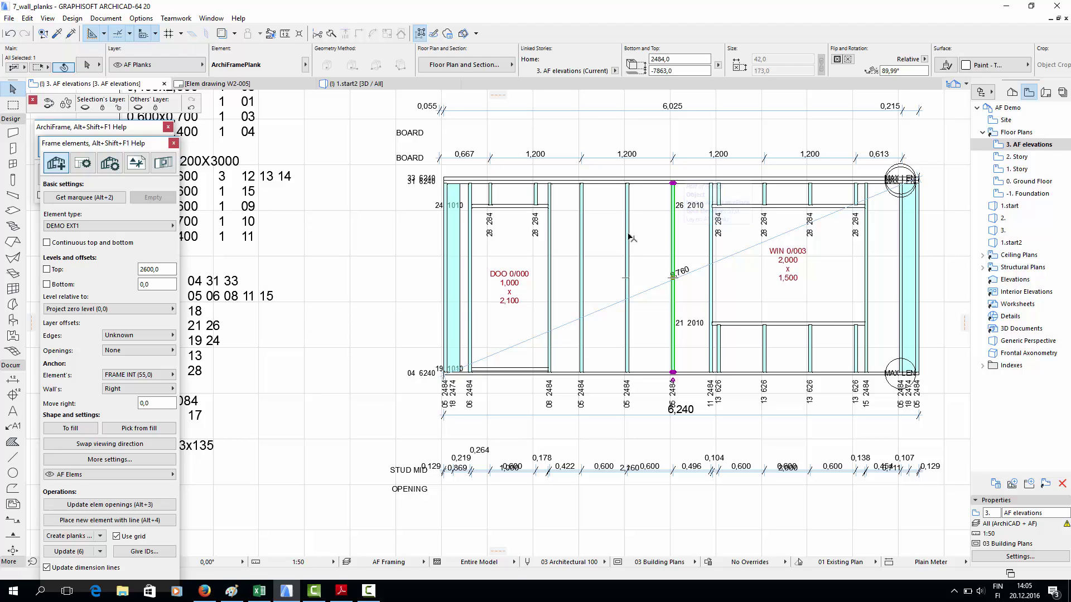
left_click(629, 237, "shift")
left_click(583, 238, "shift")
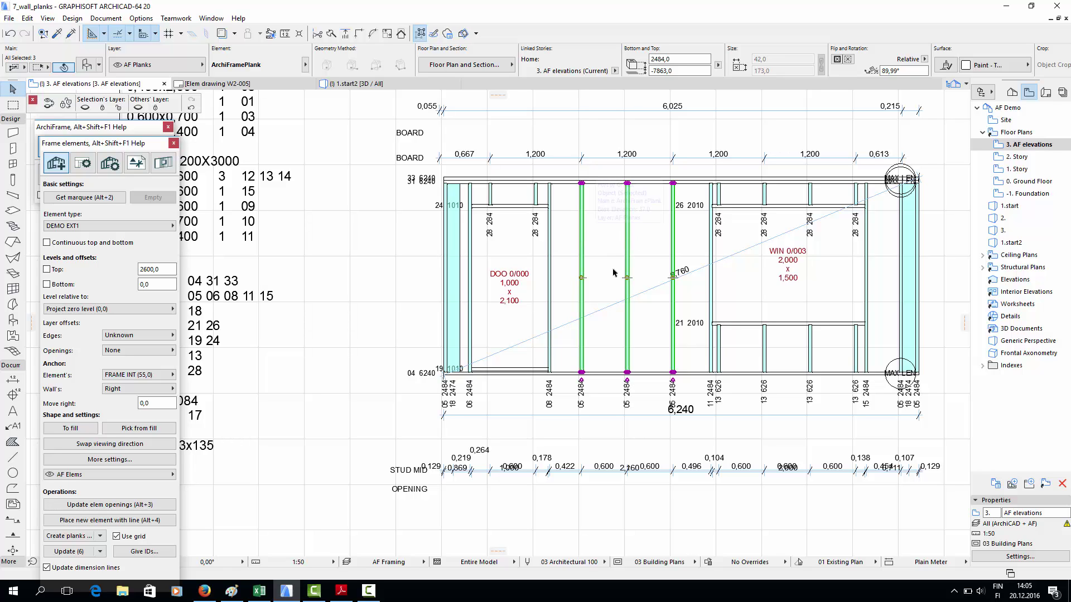
key("Delete")
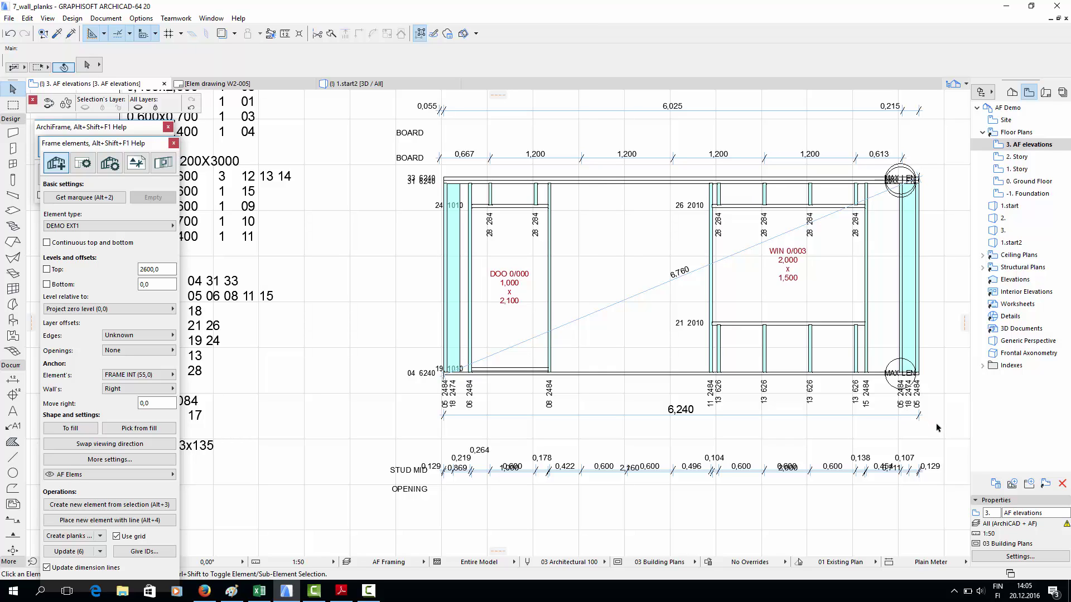
Check the wall's 26 planks in 3D, then reselect the wall's planks in the elevation.
left_click(919, 376)
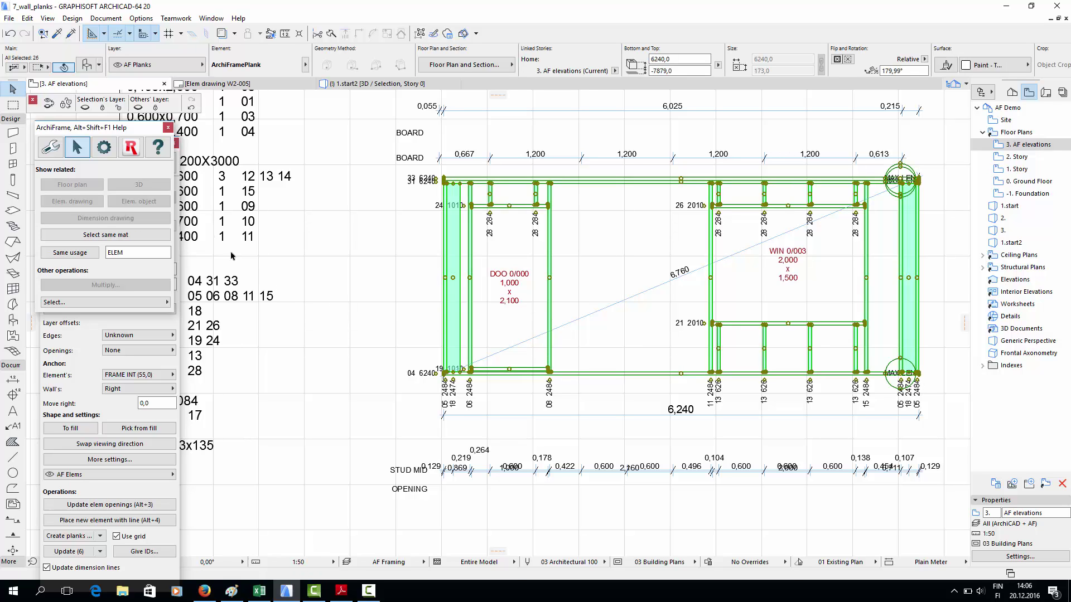
left_click(144, 186)
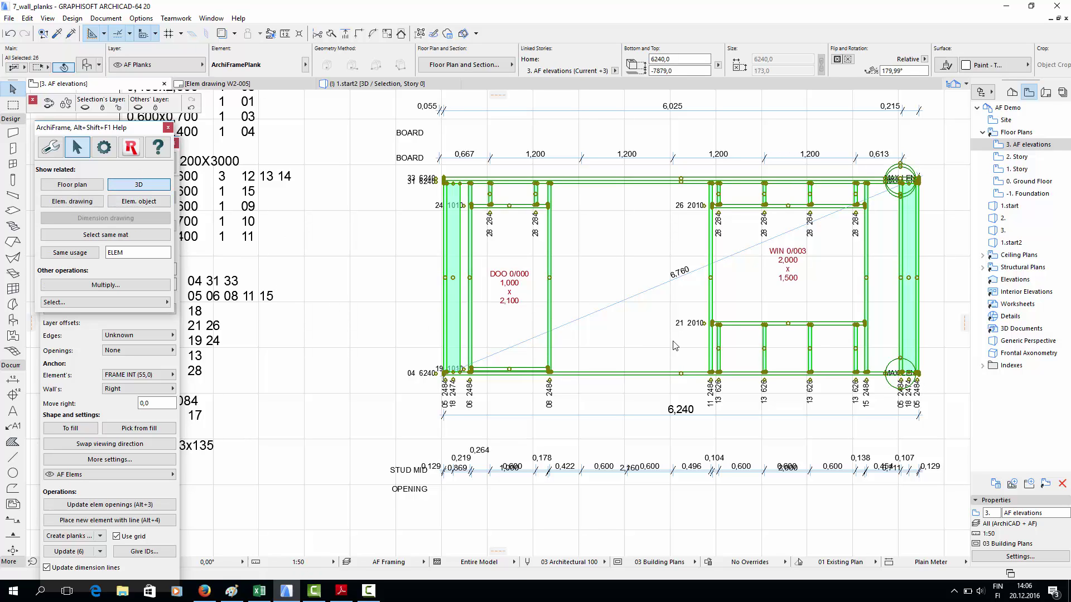
left_click(702, 349)
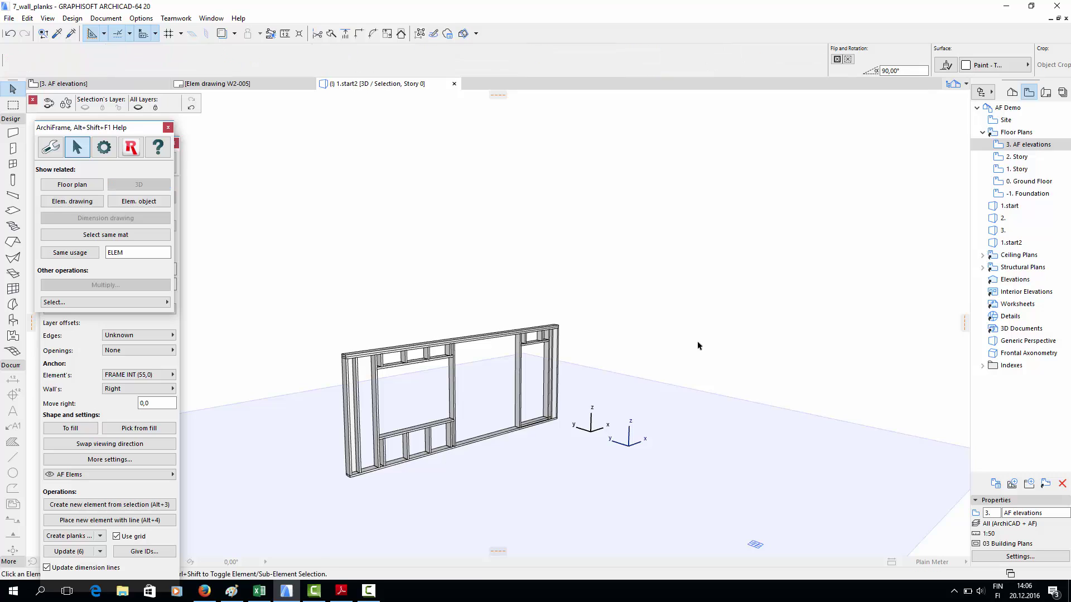
left_click(366, 352)
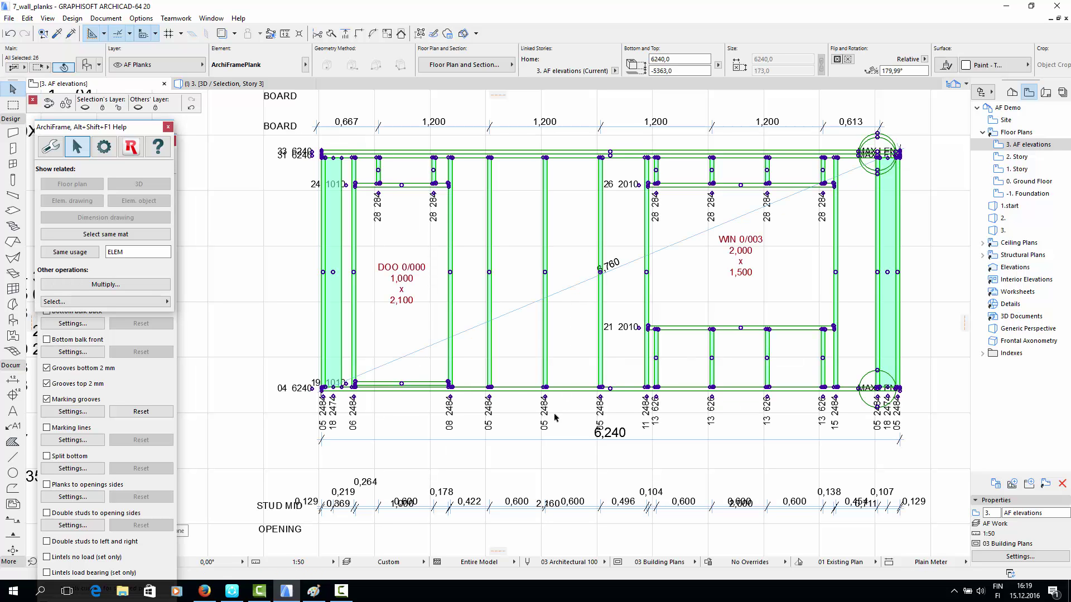
Clear the selection, show all layers, and switch to the Frame elements panel options.
key("Escape")
left_click(138, 108)
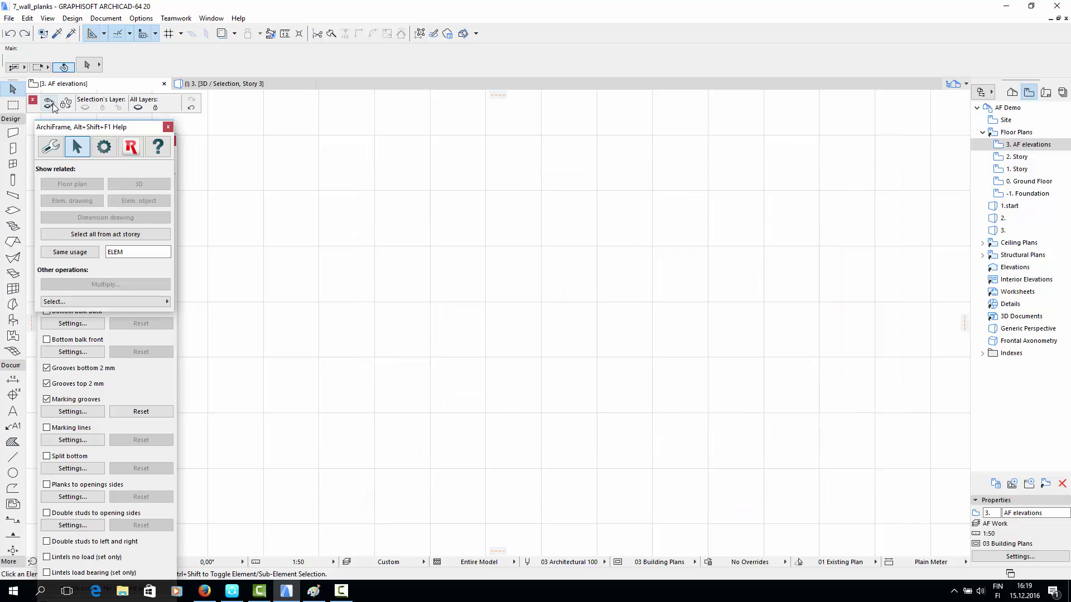
scroll(539, 327, "down", 3)
middle_click_drag(567, 409, 541, 219)
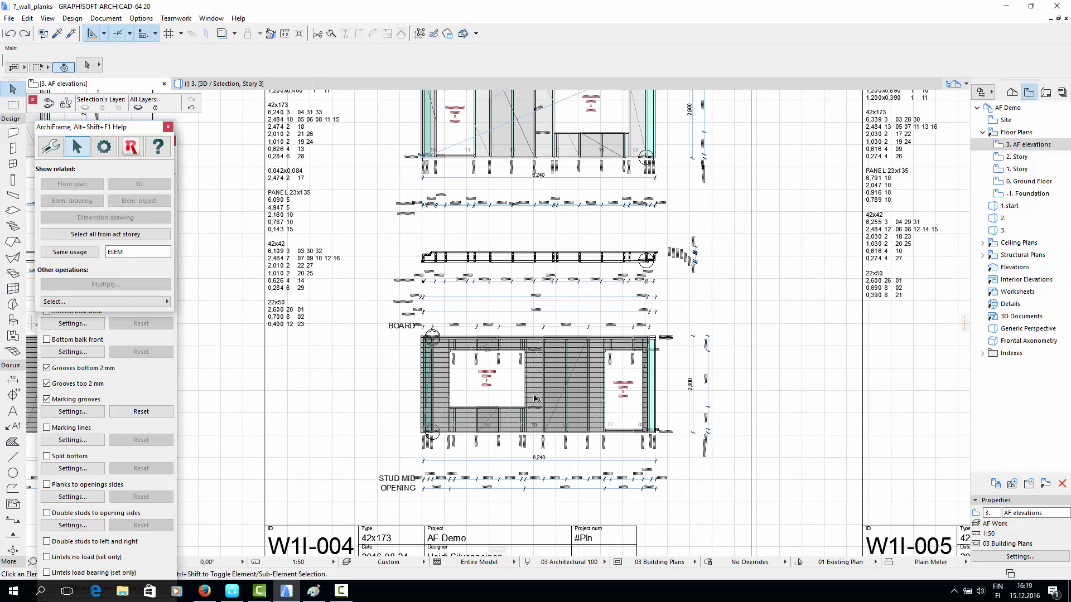
scroll(534, 398, "up", 2)
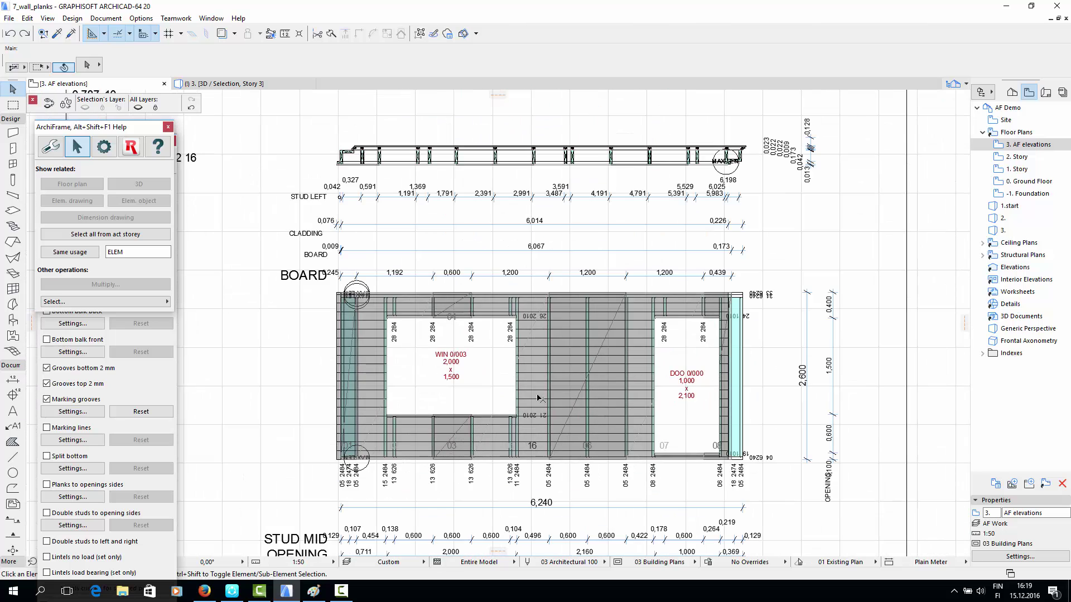
left_click(167, 128)
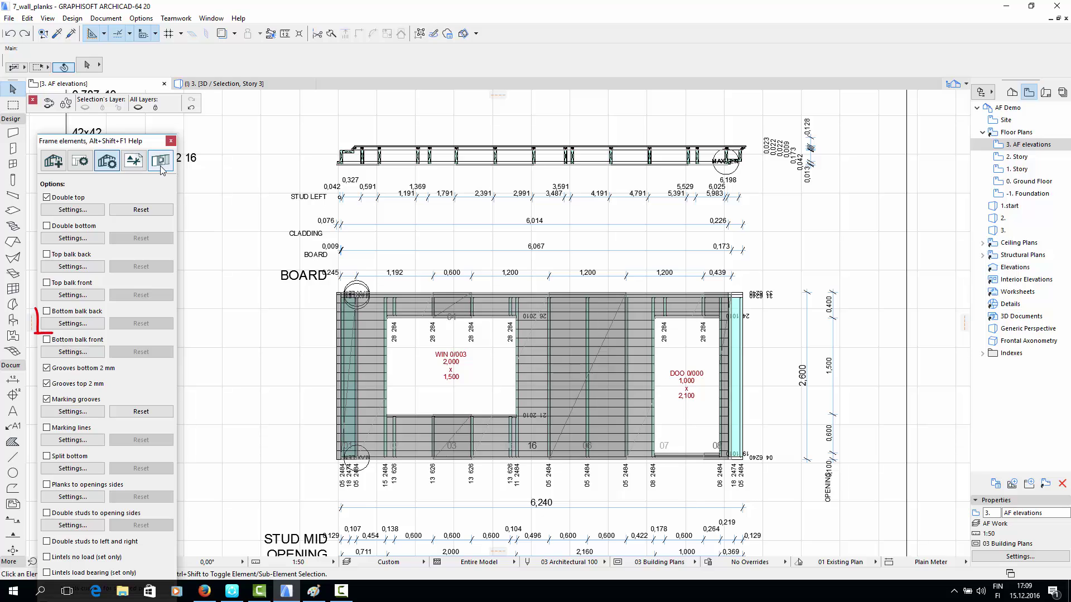
left_click(160, 161)
Select the wall's board panel and framing planks and open Nailings for selection.
left_click(376, 329)
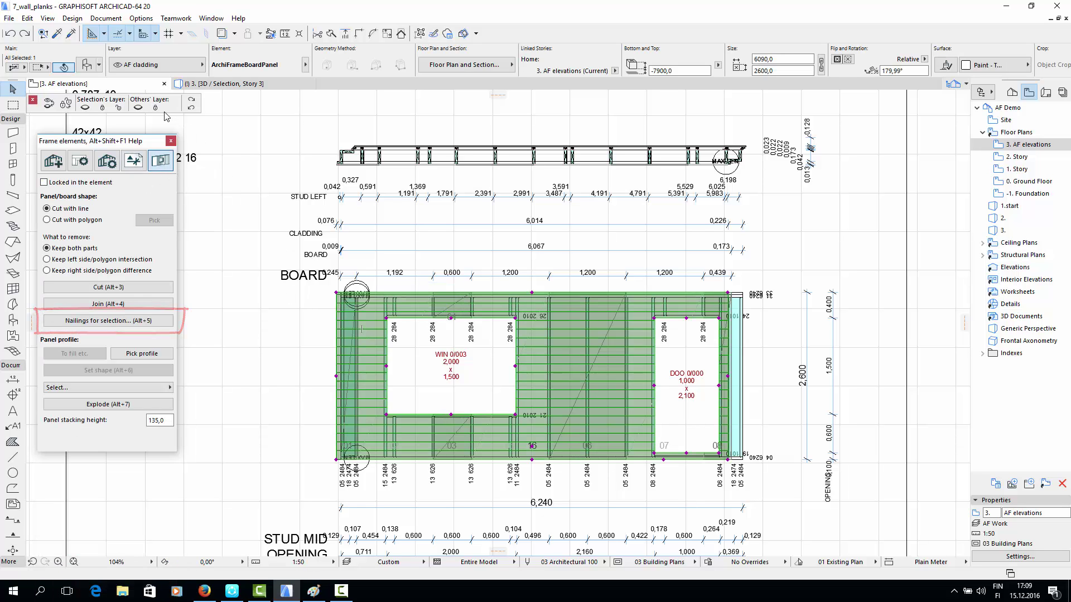
key("Escape")
left_click(385, 327)
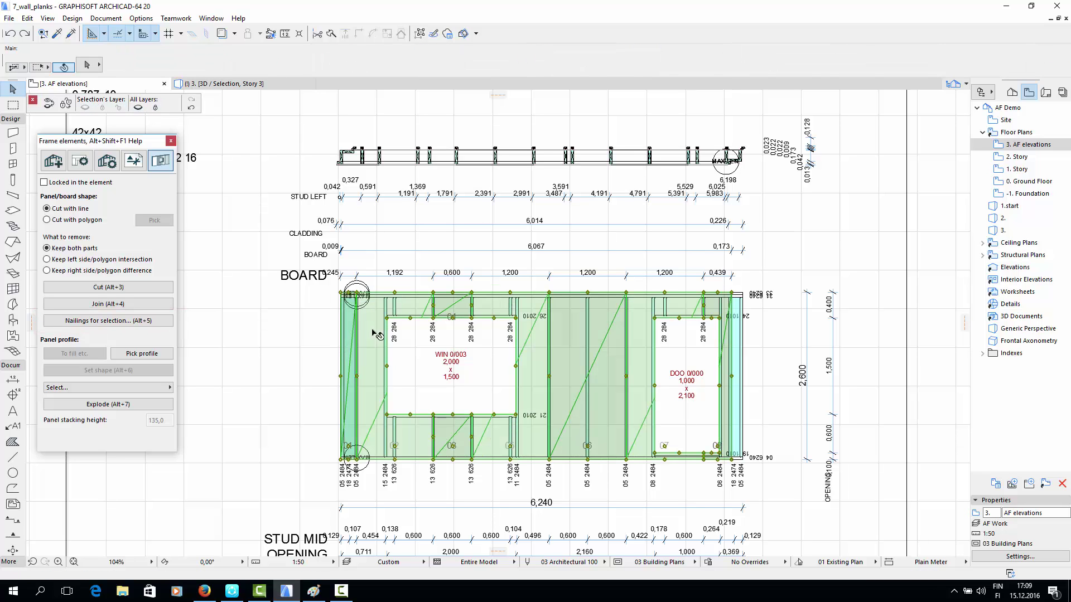
left_click(588, 347, "shift")
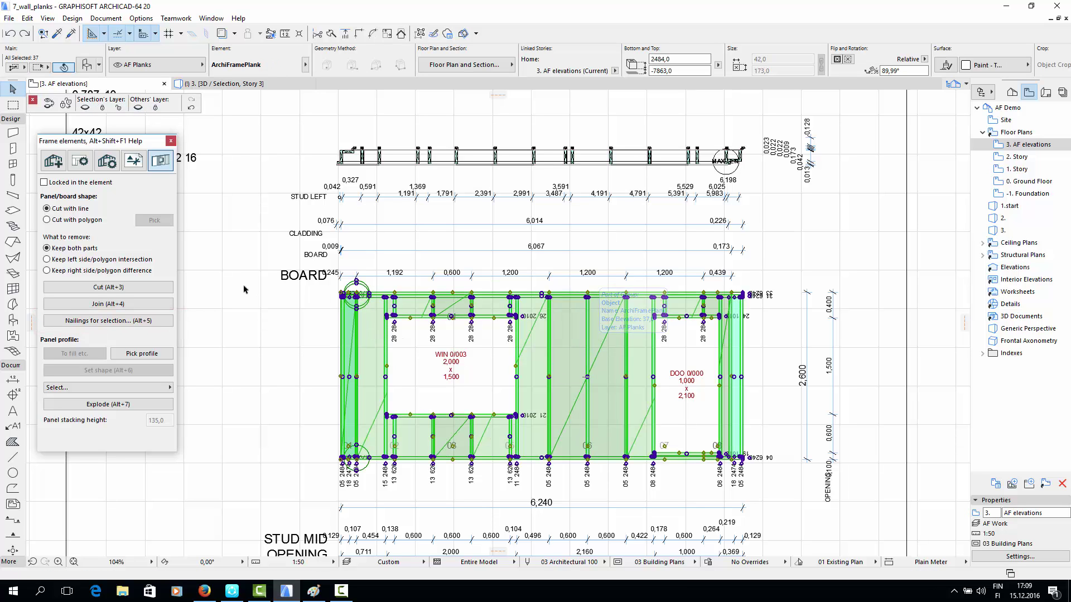
left_click(150, 322)
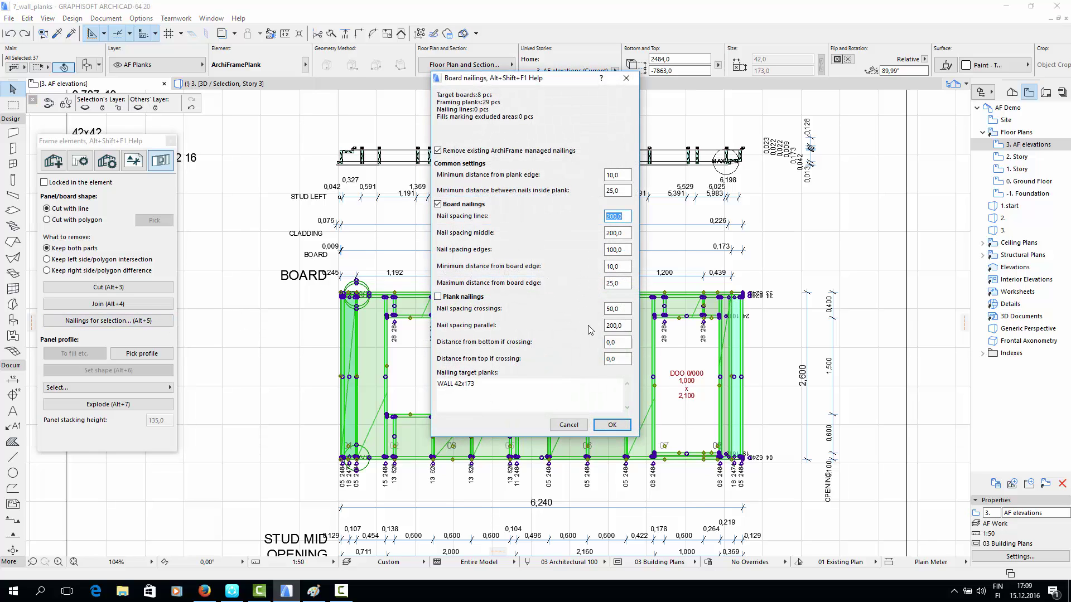
Apply the board nailings, then reopen the ArchiFrame palette and show the nailed wall in 3D.
left_click(613, 424)
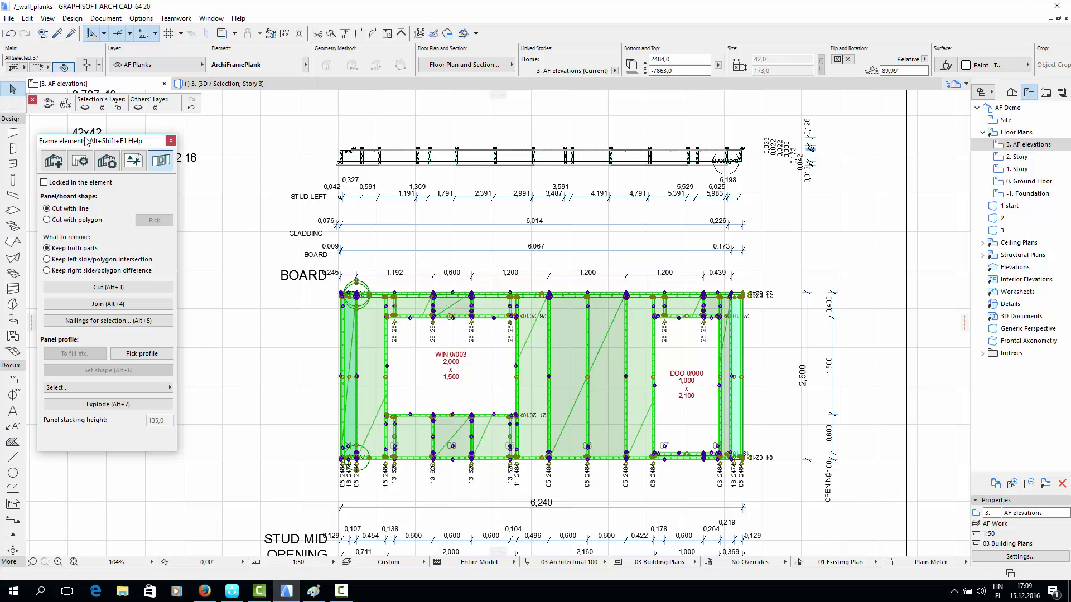
mouse_move(85, 142)
left_mouse_down()
mouse_move(92, 213)
mouse_move(87, 144)
left_mouse_up()
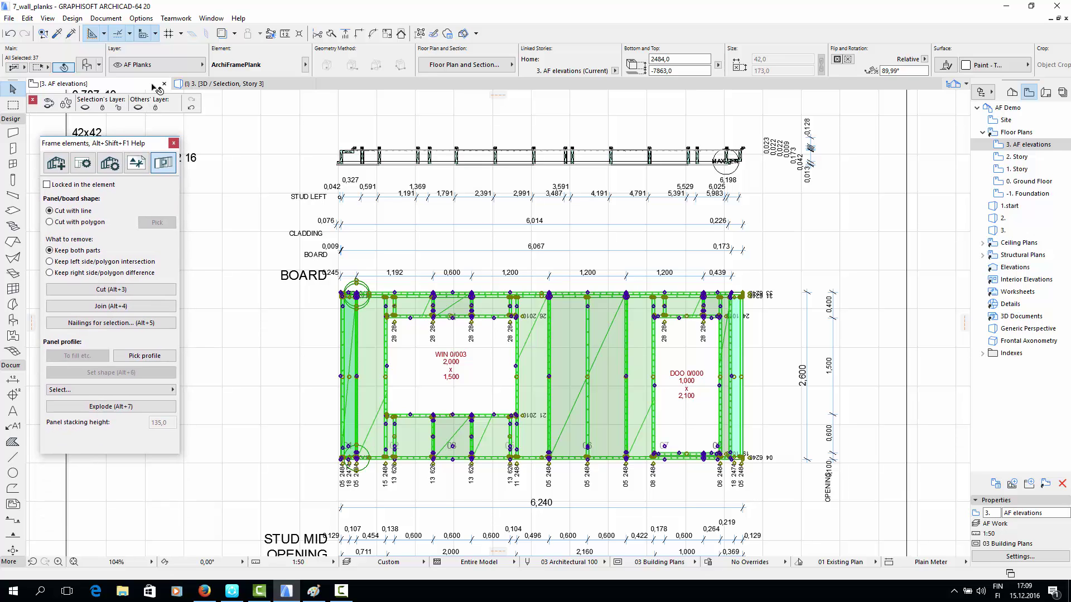
left_click(141, 18)
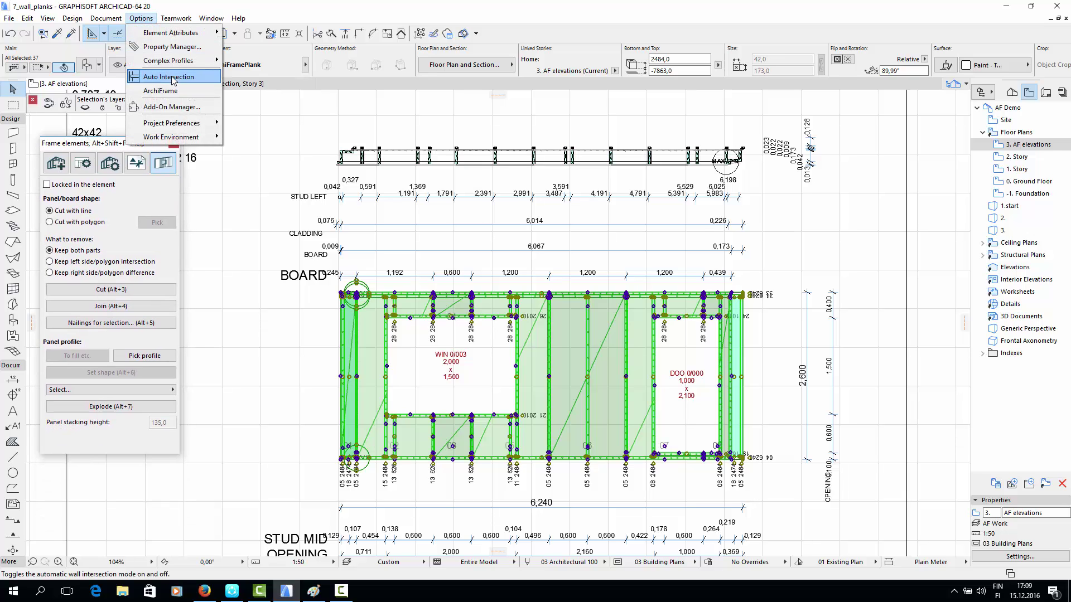
left_click(160, 90)
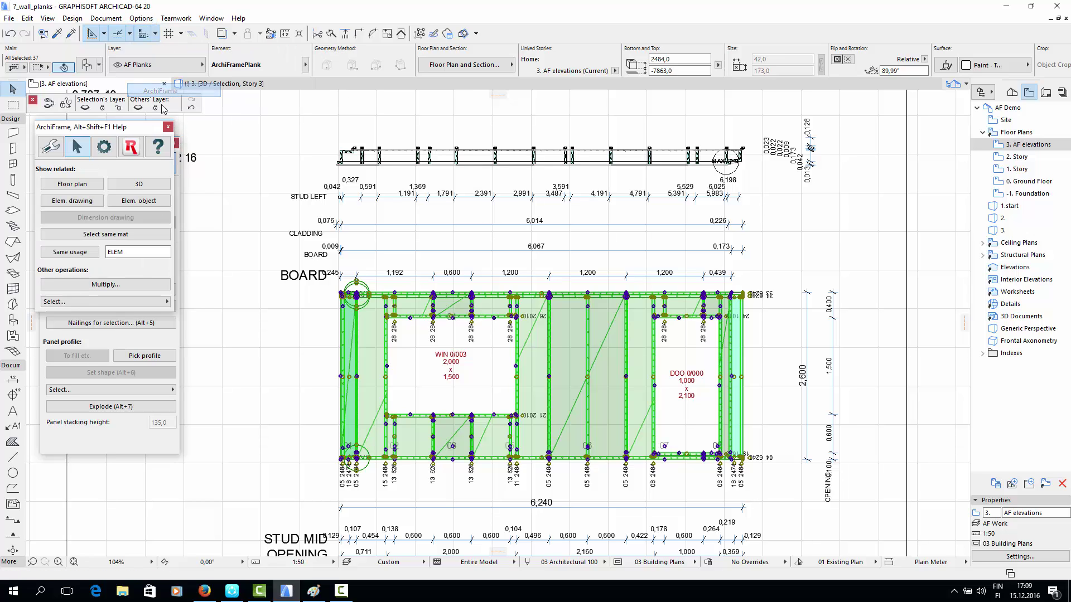
left_click(50, 146)
left_click(76, 146)
left_click(119, 186)
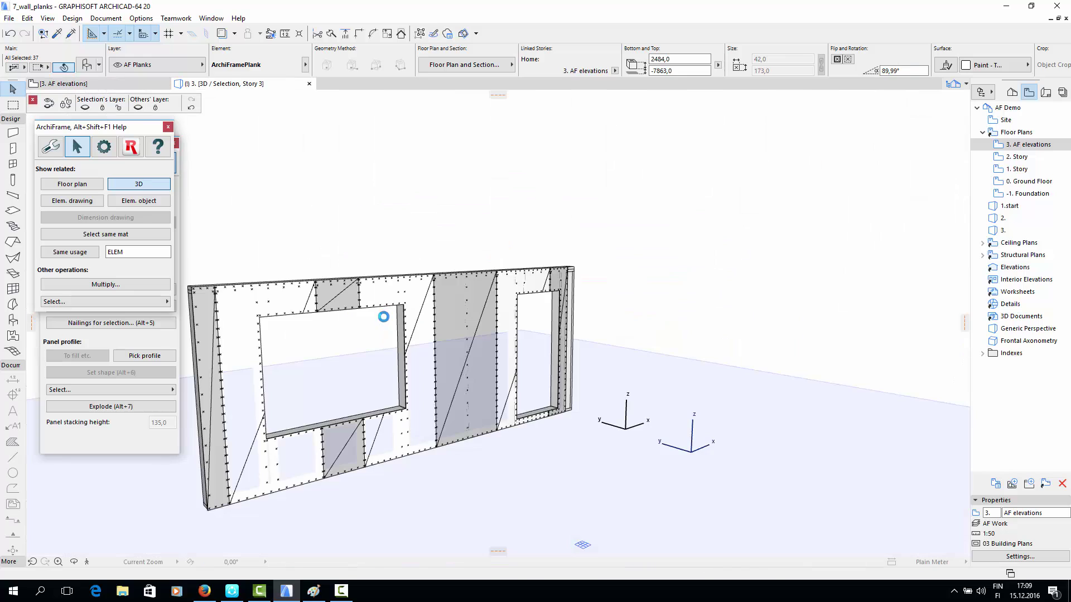
Zoom in on the nails, box-select all 37 wall elements, and open Elem. drawing.
scroll(239, 299, "up", 5)
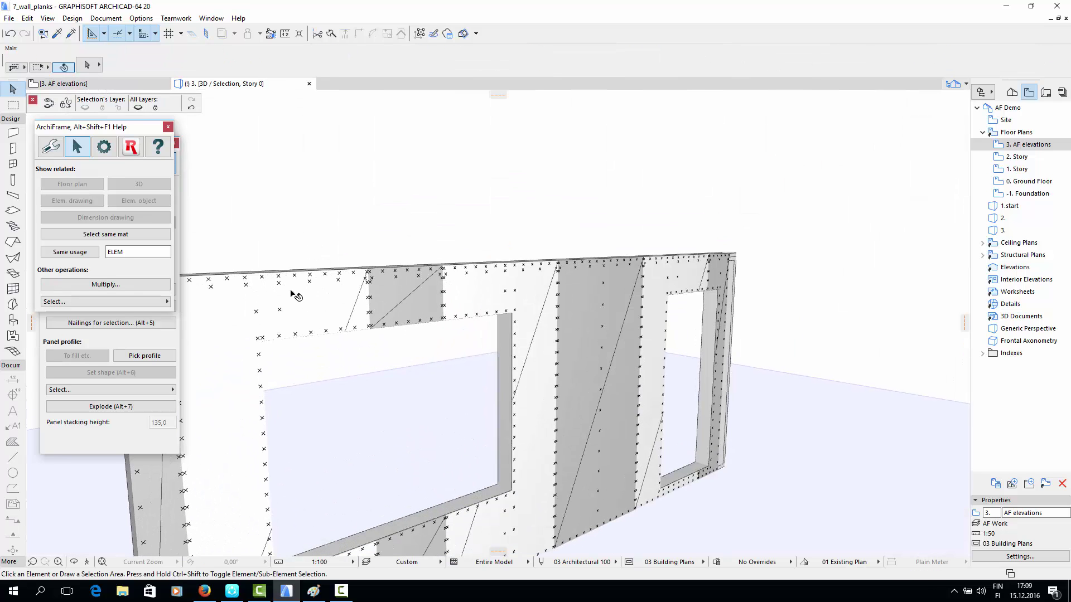
left_click(299, 292)
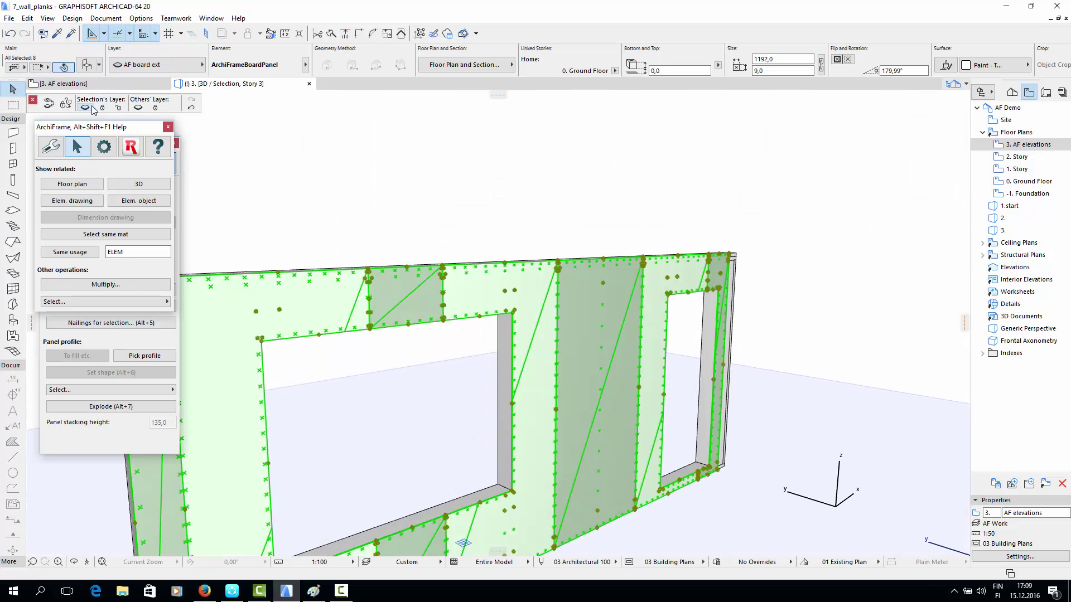
left_click(191, 107)
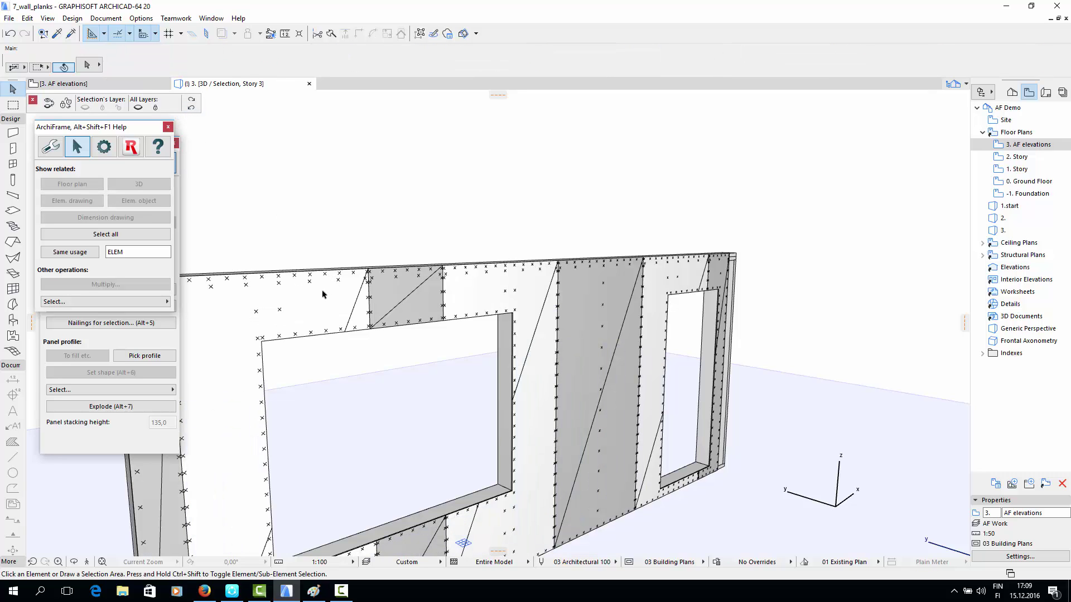
left_click_drag(370, 225, 223, 318)
left_click(223, 318)
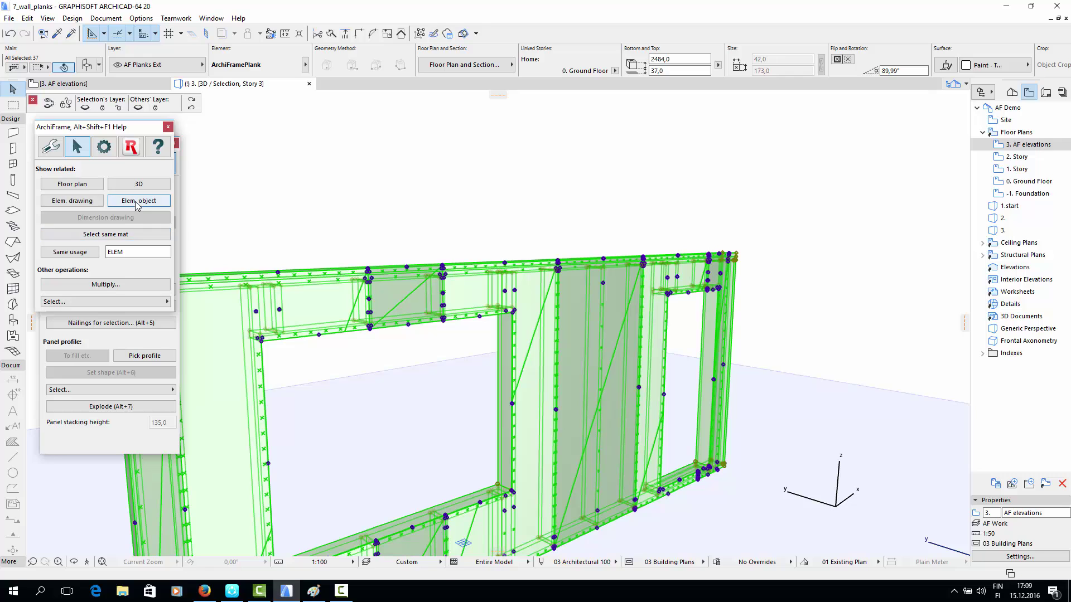
left_click(100, 201)
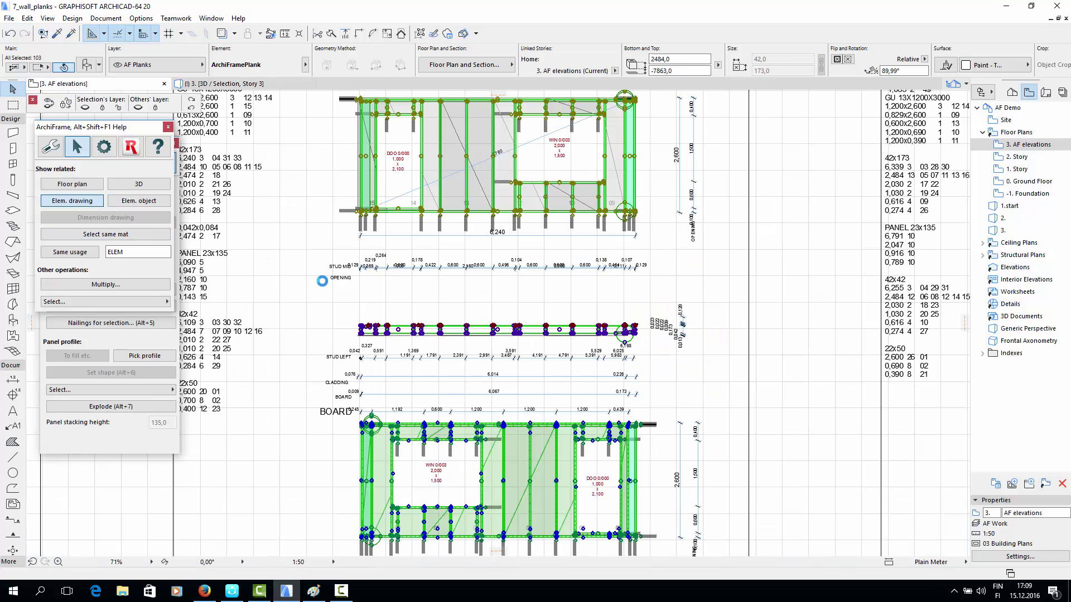
left_click(322, 284)
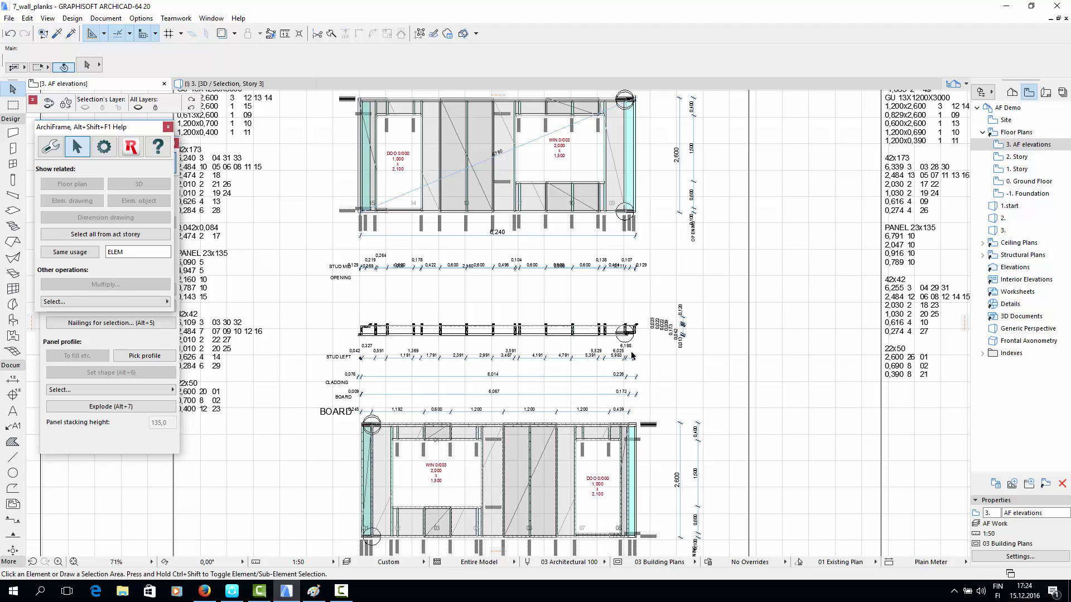
scroll(635, 359, "down", 3)
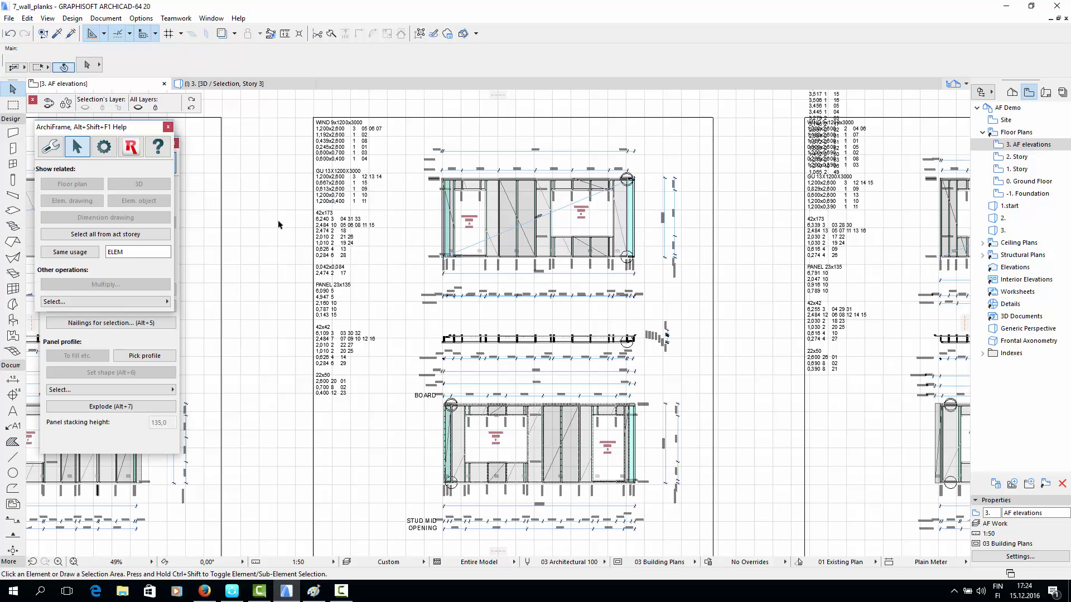
scroll(282, 277, "down", 1)
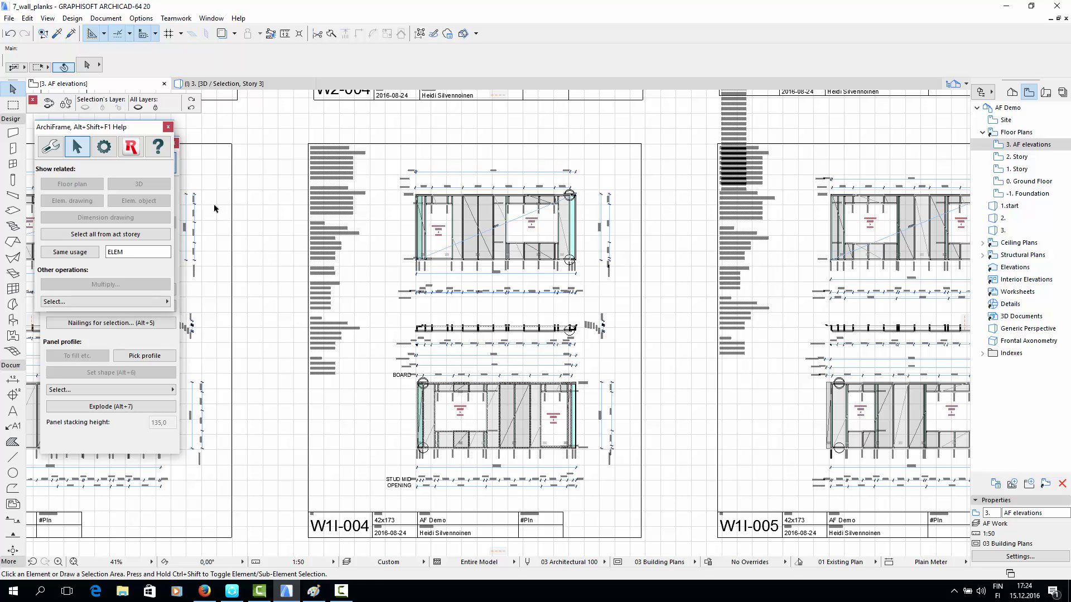
Turn off ArchiFrame's update automation from the element tools page.
left_click(48, 146)
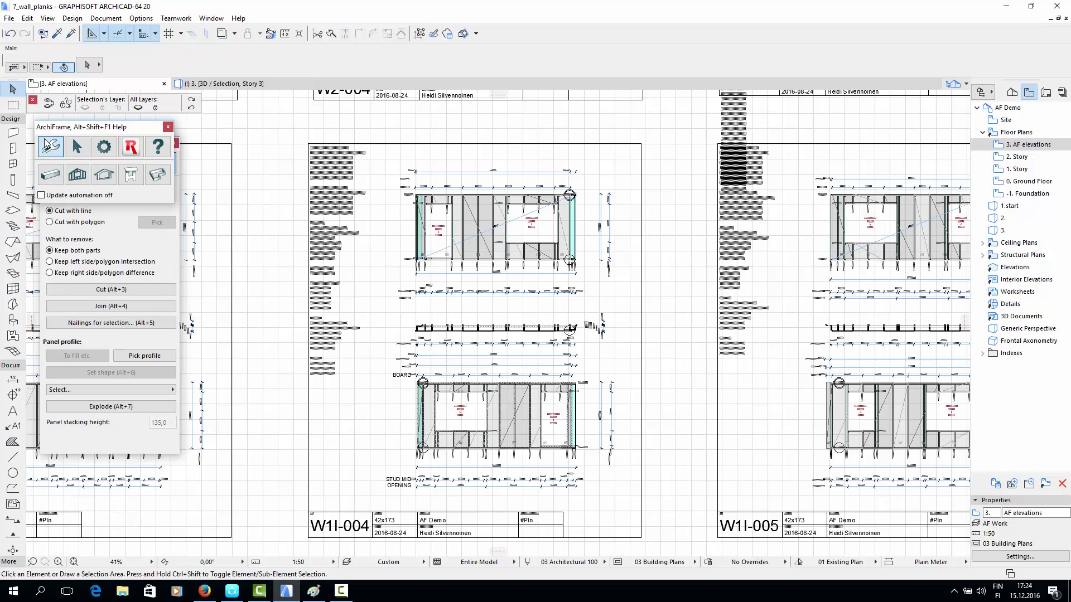
left_click(41, 196)
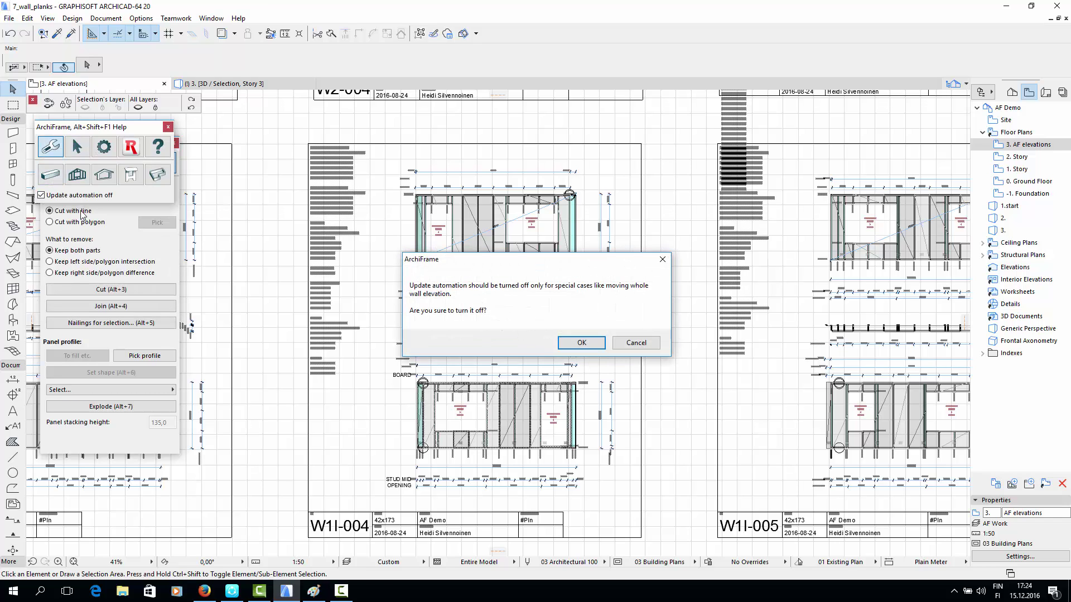
left_click(571, 343)
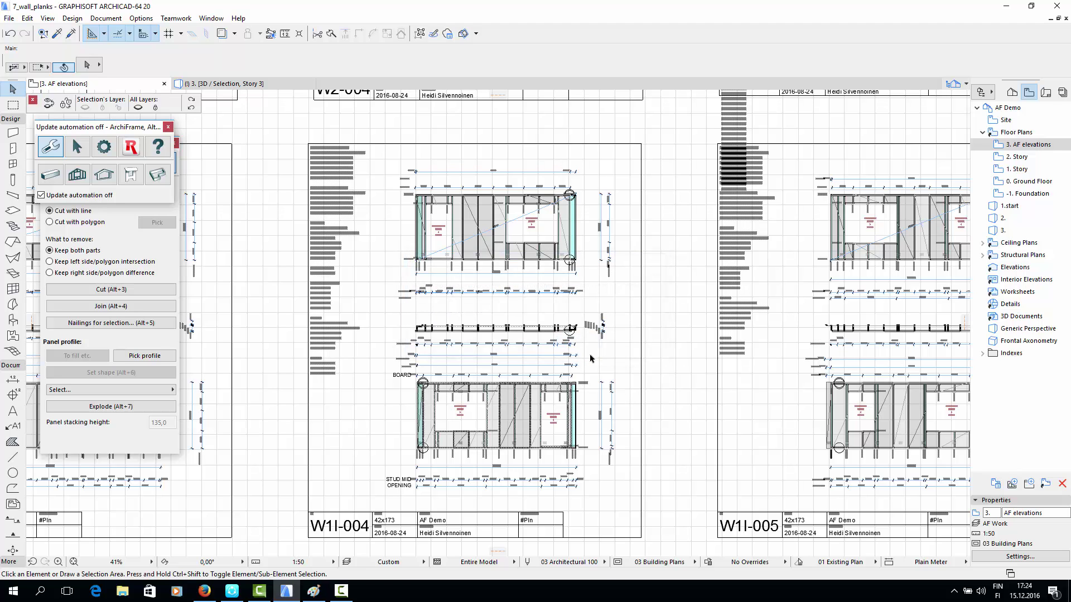
Pan over to the neighbouring sheets and start a selection box around sheet W2-005.
scroll(696, 333, "down", 2)
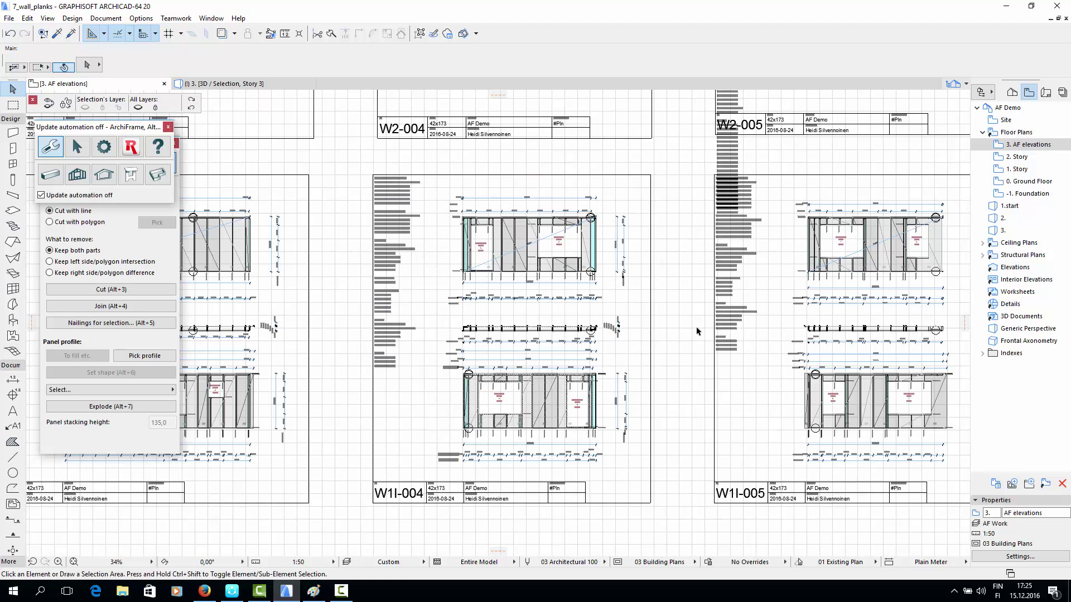
mouse_move(671, 310)
middle_mouse_down()
mouse_move(595, 420)
mouse_move(536, 553)
middle_mouse_up()
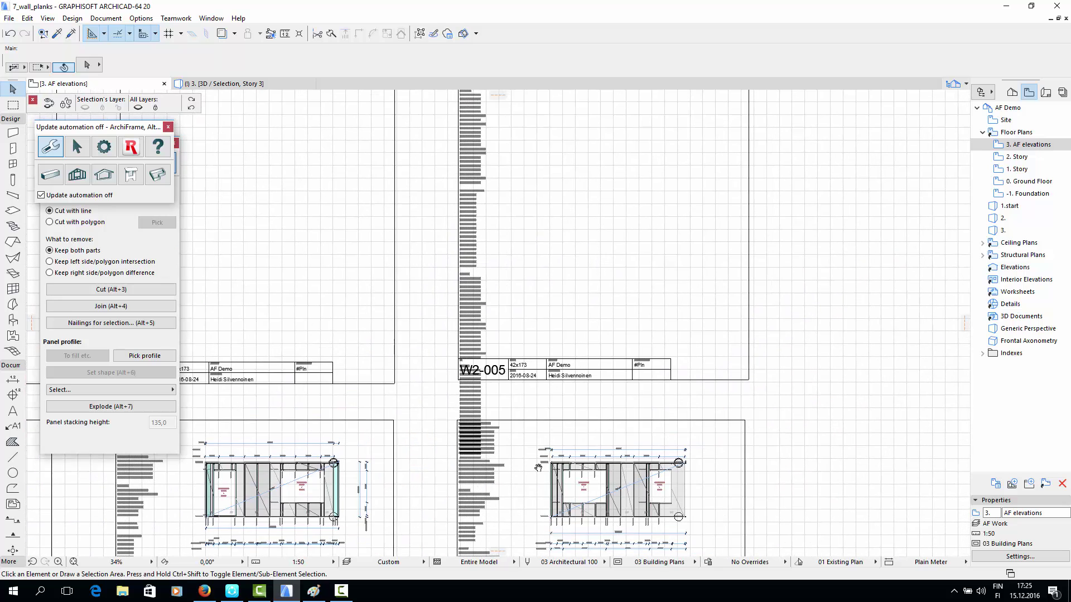
middle_click_drag(880, 398, 774, 398)
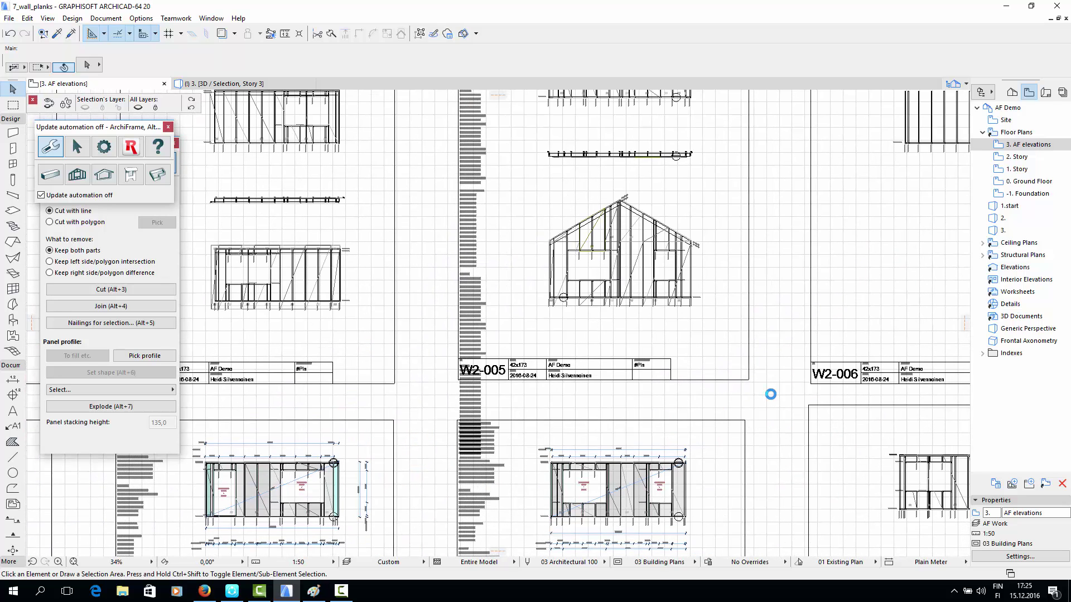
left_click(767, 396)
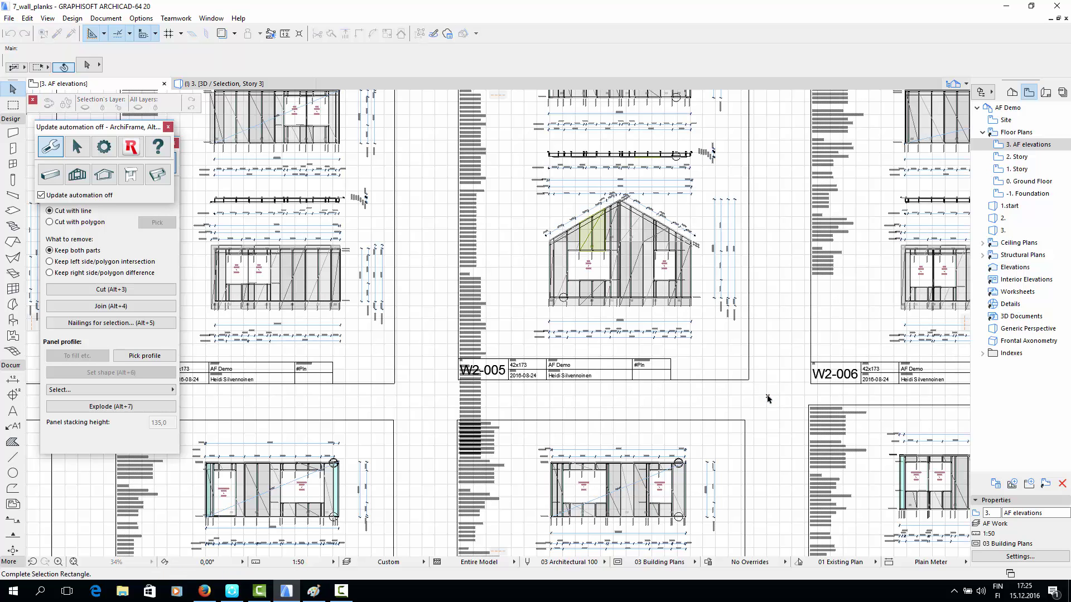
scroll(632, 313, "down", 3)
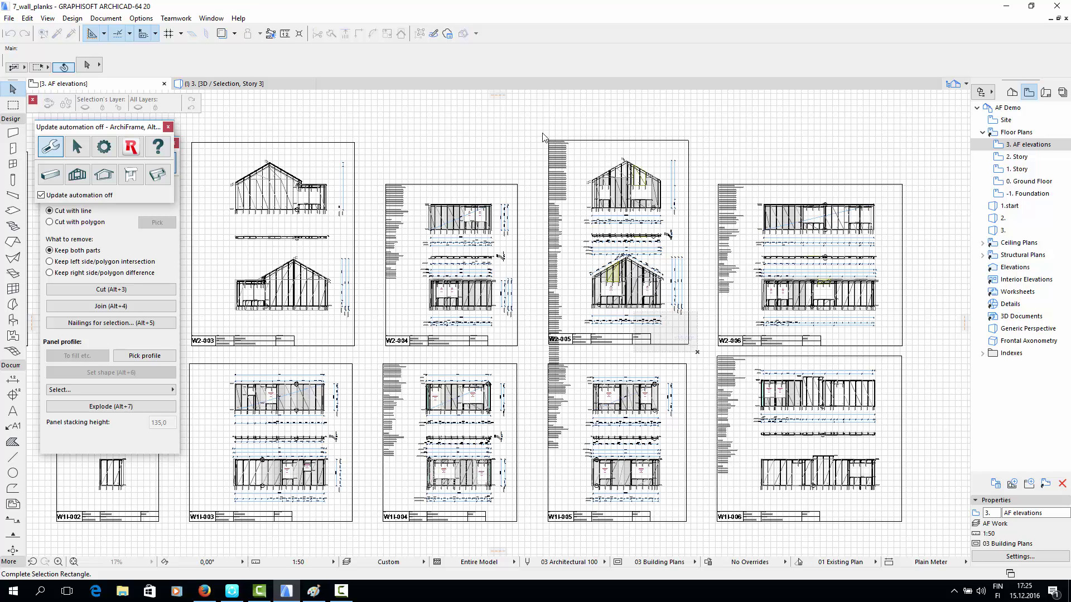
Move the selected W2-005 sheet to a free spot with Ctrl+D.
left_click(641, 152)
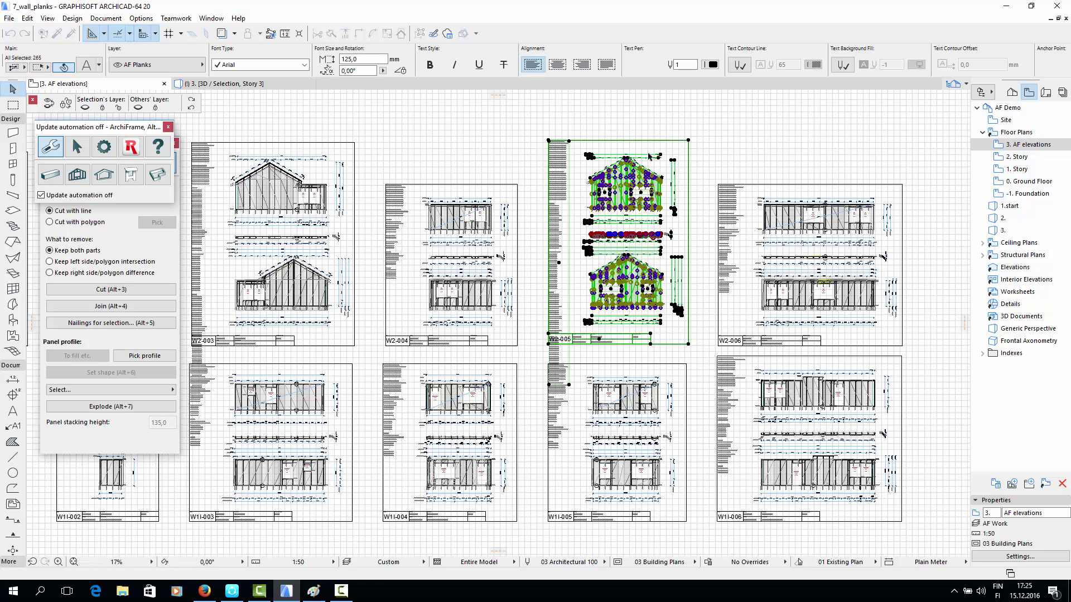
key("ctrl+d")
left_click(689, 142)
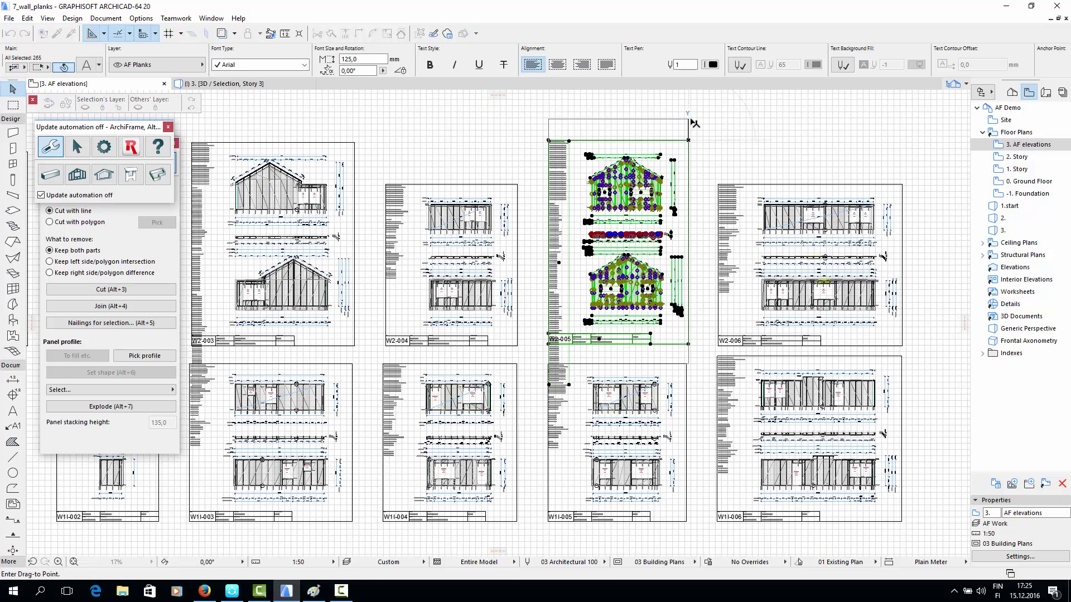
scroll(694, 124, "down", 2)
scroll(692, 234, "up", 3)
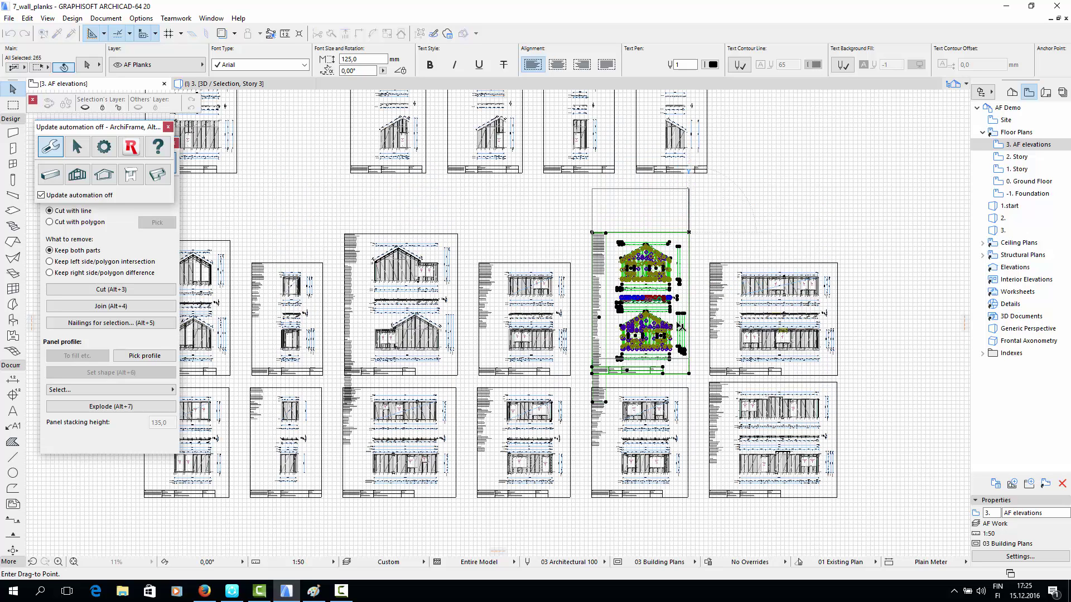
left_click(678, 367)
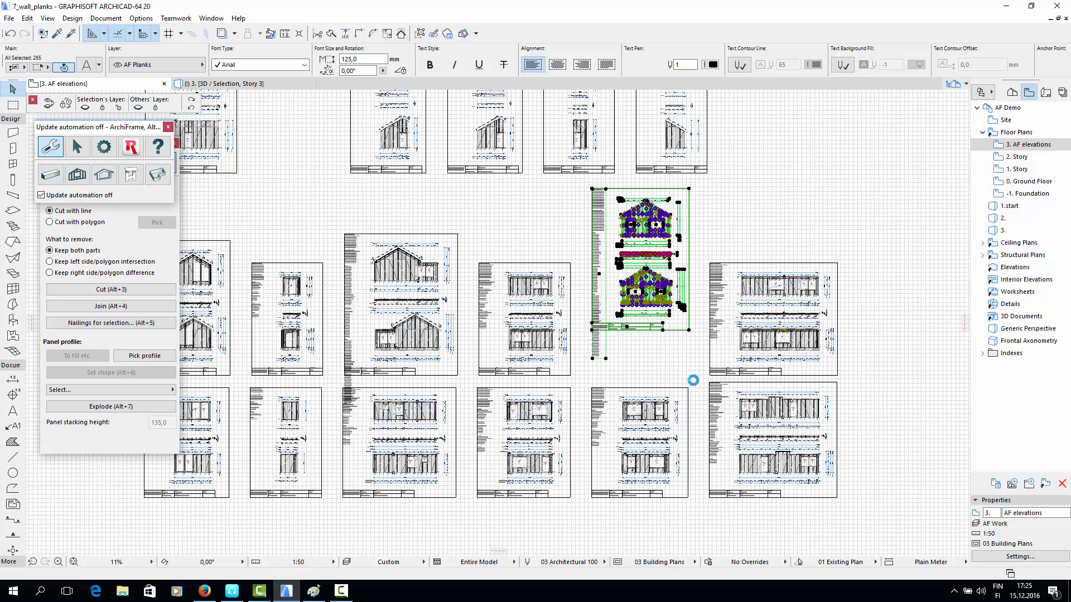
Move the element stamp strip down to the print frame's bottom edge.
left_click(690, 330)
left_click(690, 331)
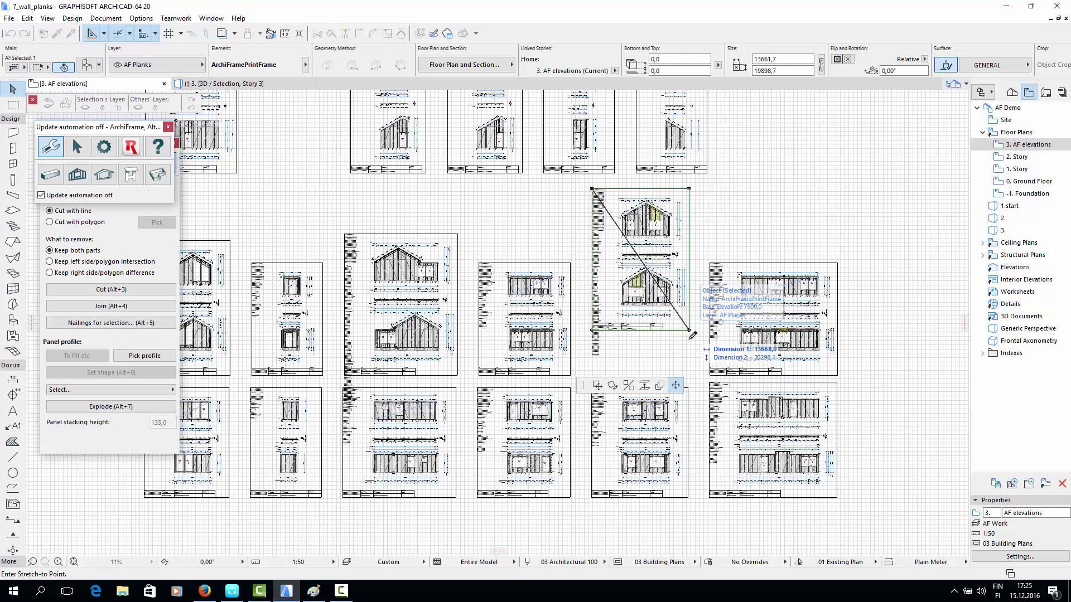
key("Escape")
left_click(663, 328)
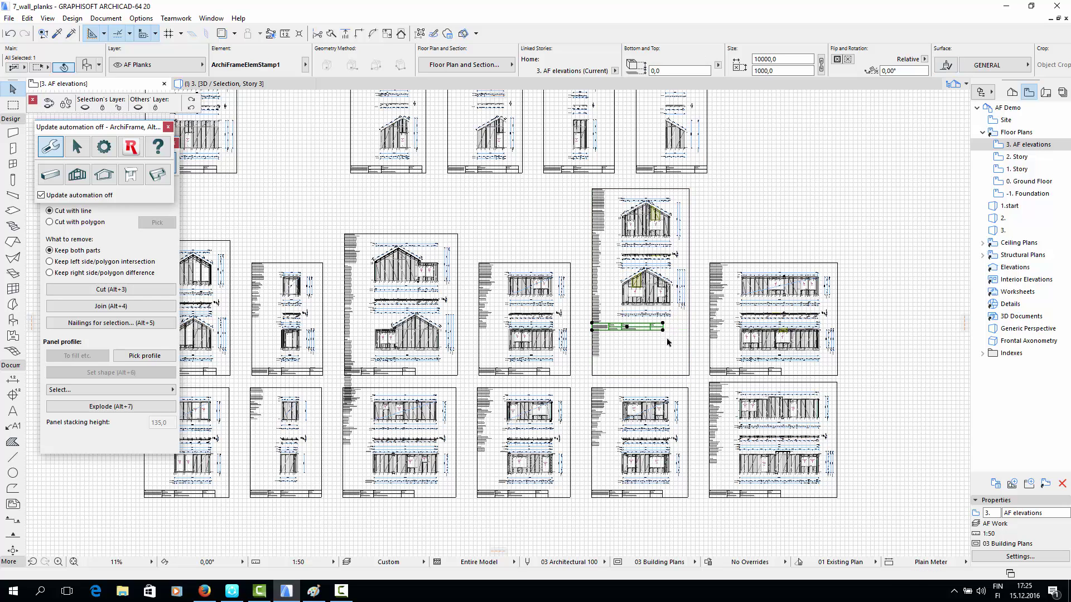
key("ctrl+d")
left_click(593, 330)
left_click(652, 372)
left_click(701, 261)
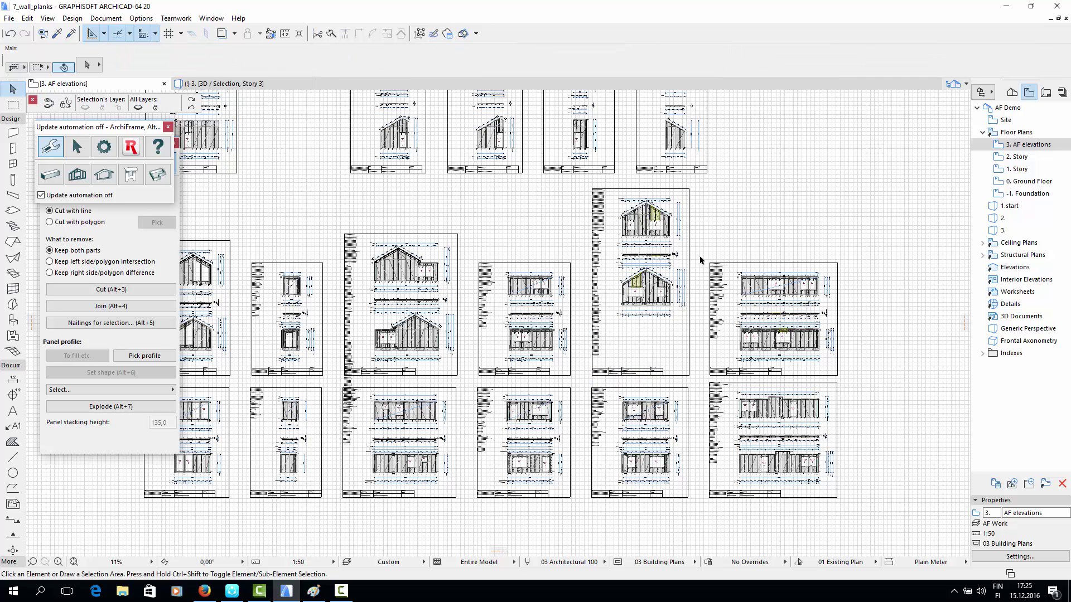
scroll(710, 266, "up", 2)
scroll(712, 276, "up", 1)
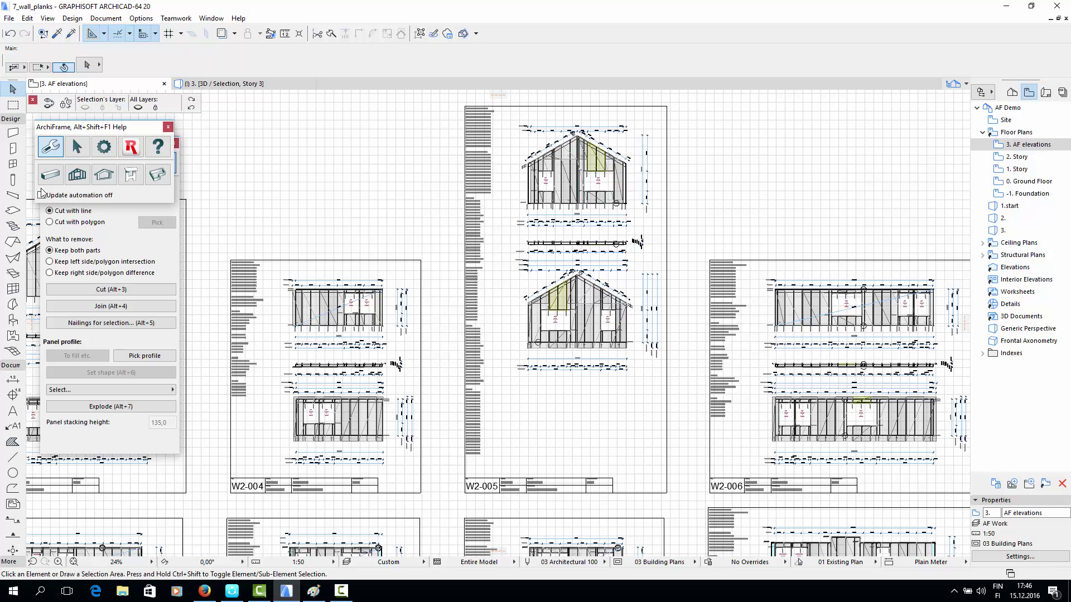
Close the Frame elements tools and bring up the Frame planks tools.
left_click(163, 254)
left_click(173, 143)
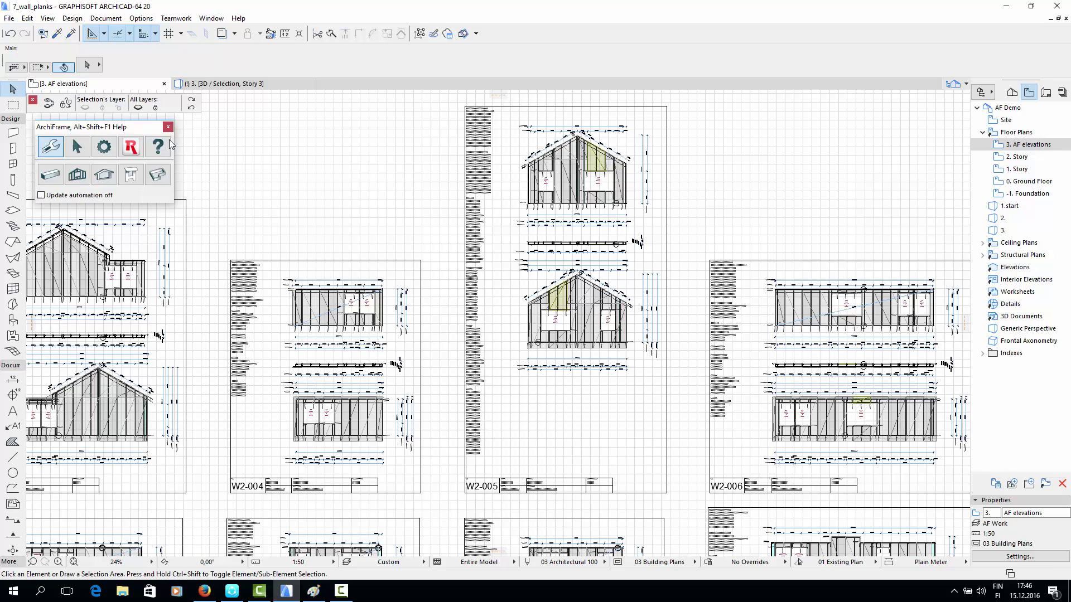
left_click(61, 174)
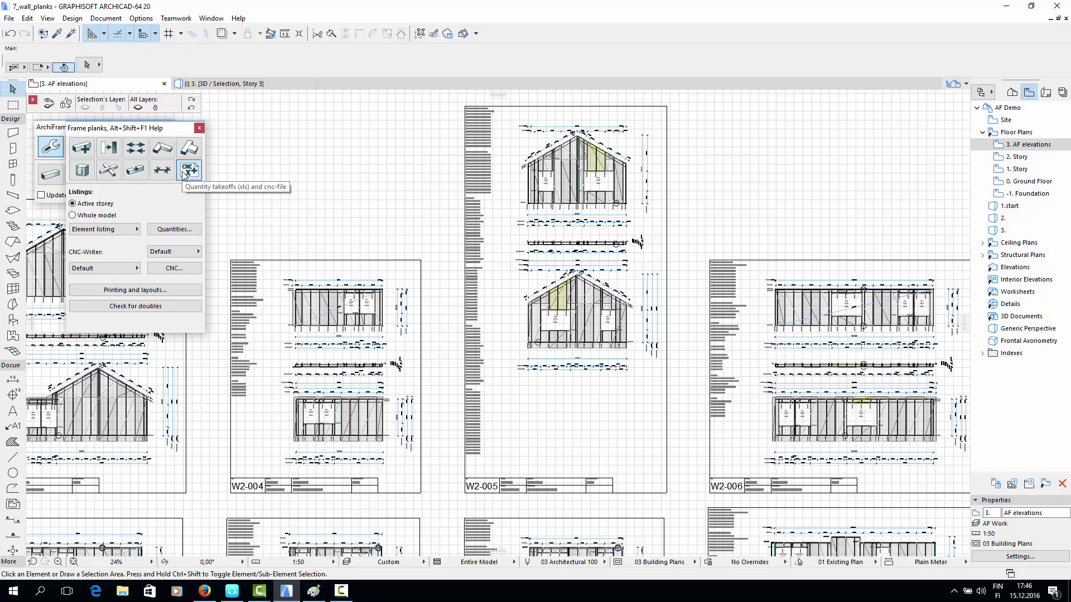
Create the 'Elem drawing W2-005' layout for the selected wall at scale 100.
scroll(614, 352, "up", 3)
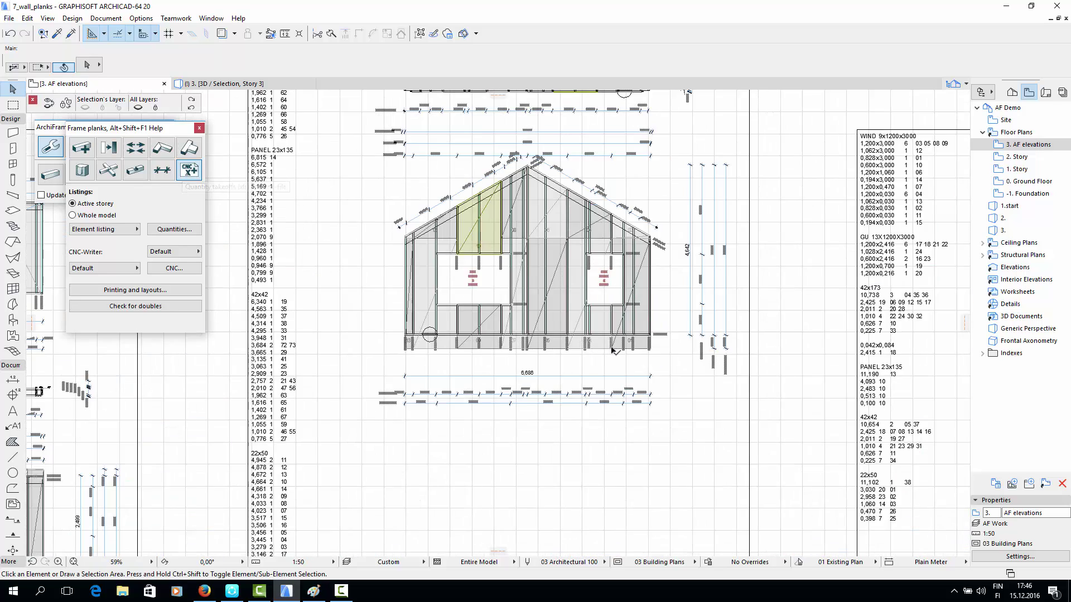
left_click(623, 341)
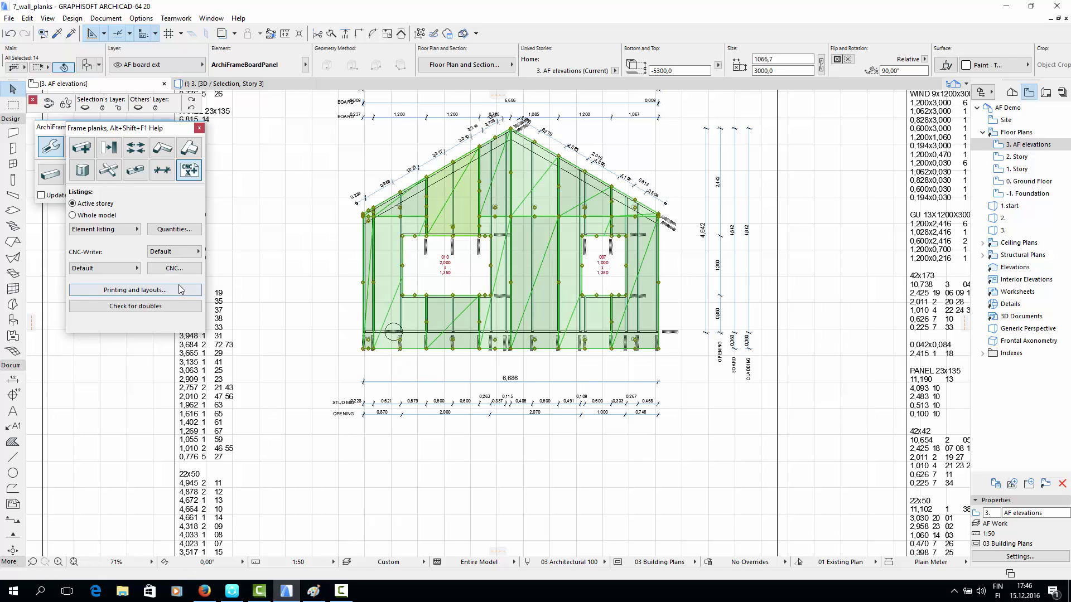
left_click(135, 290)
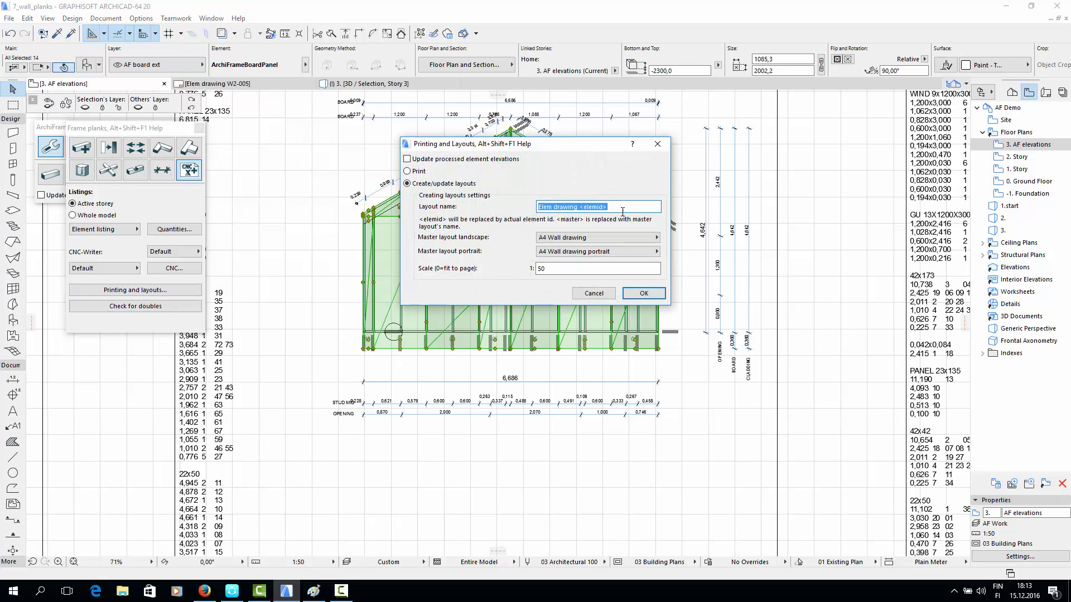
left_click(630, 208)
key("Tab")
key("Tab")
key("Tab")
type("100")
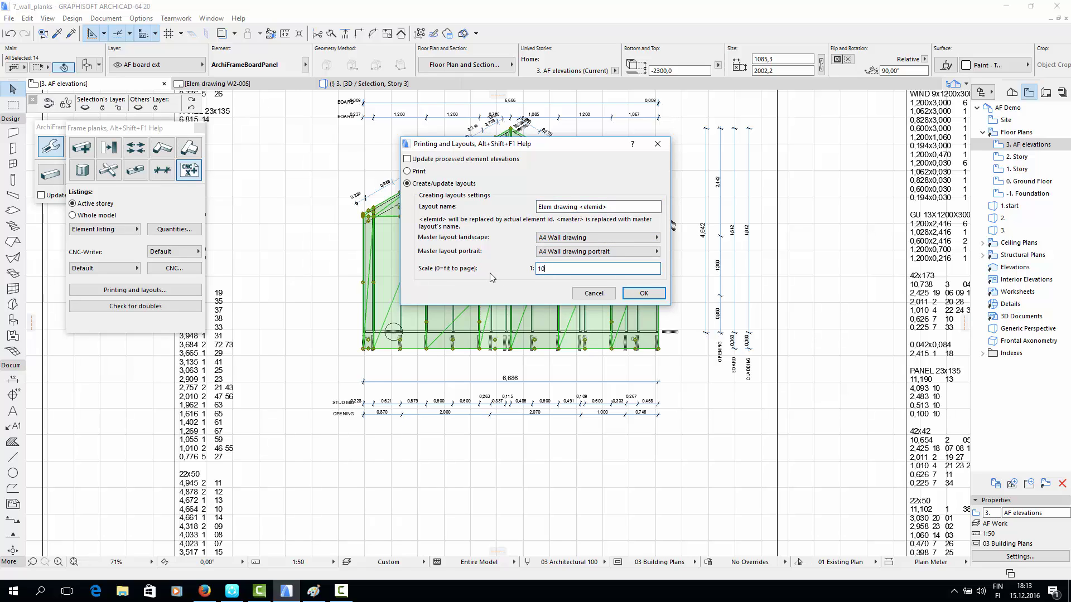
left_click(644, 294)
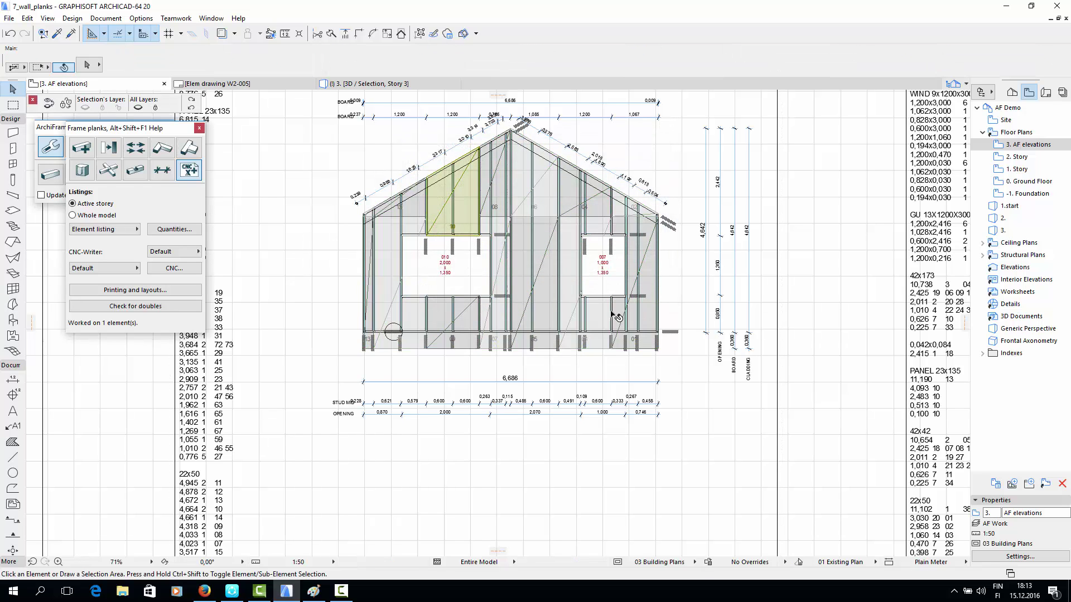
left_click(1046, 92)
double_click(1029, 368)
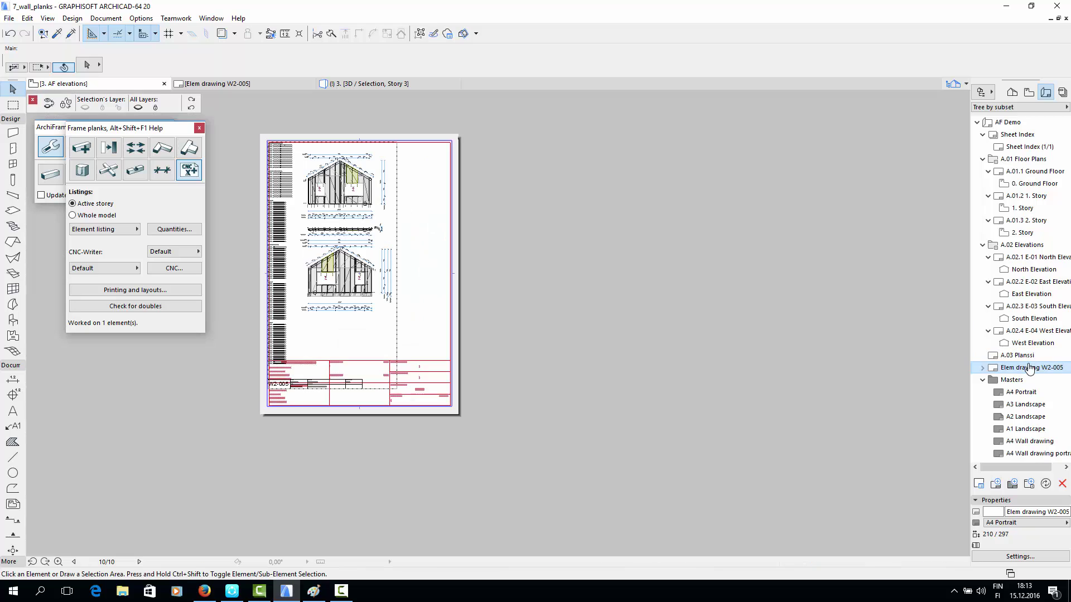
scroll(285, 237, "up", 2)
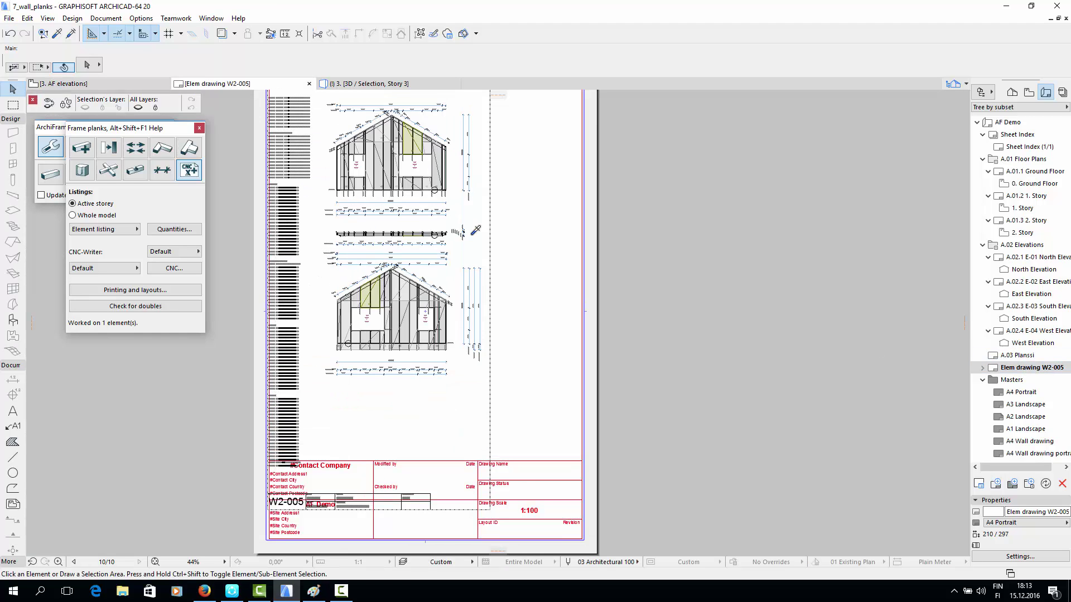
scroll(482, 244, "down", 1)
left_click(464, 254)
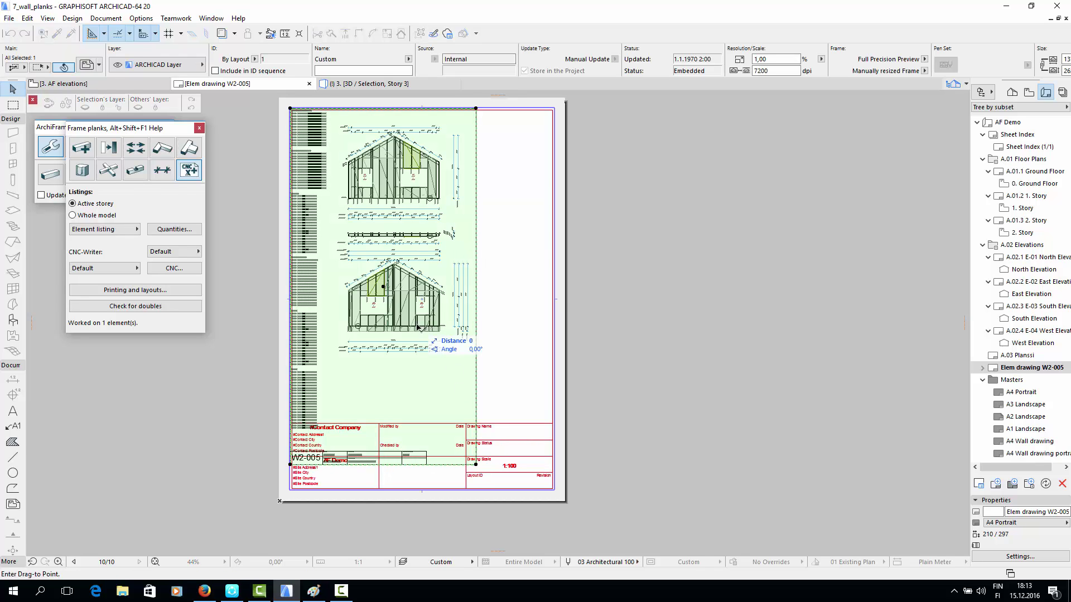
left_click(282, 221)
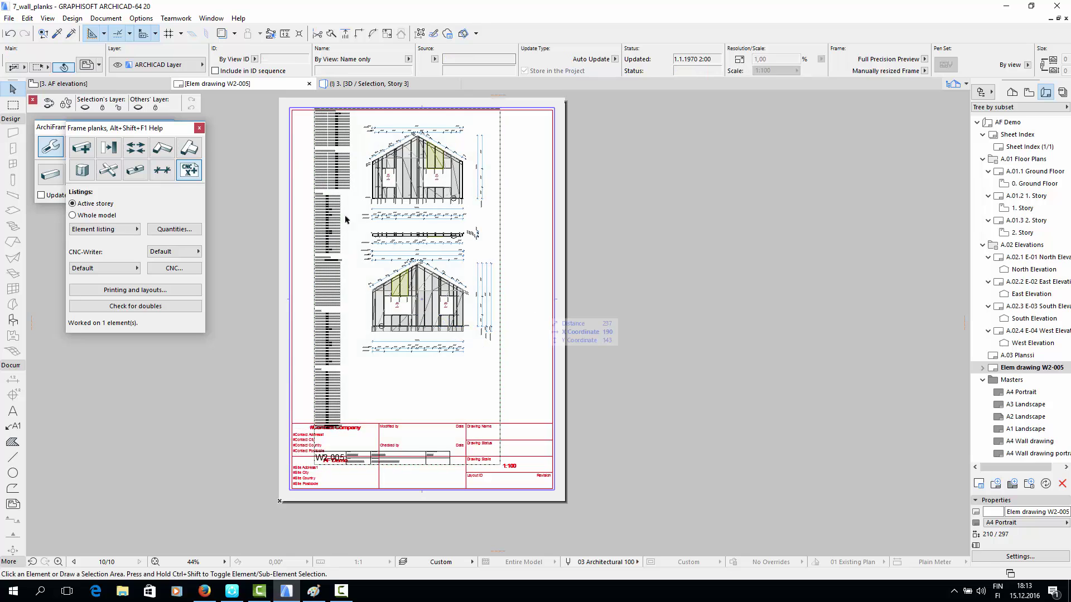
scroll(287, 190, "up", 2)
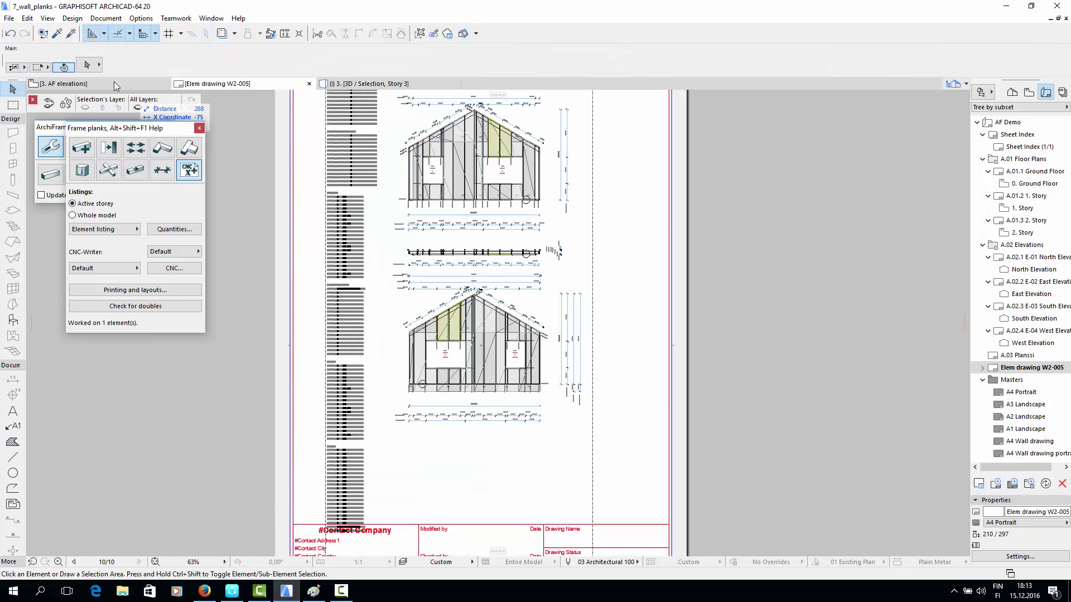
left_click(78, 84)
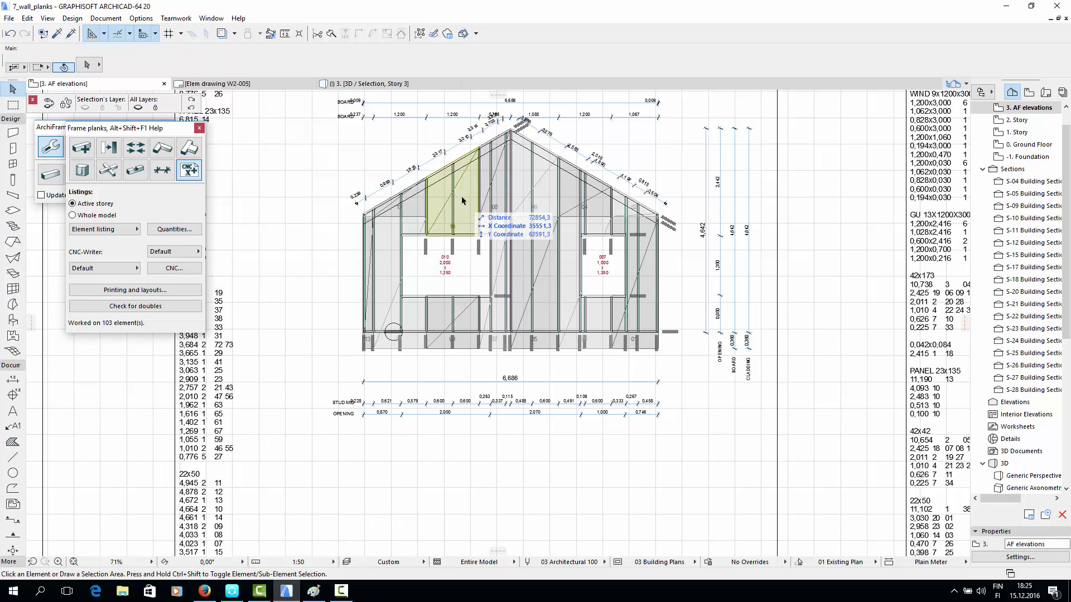
Select all planks and save their quantity listing as 7_wall_planks_elem2.xls.
key("ctrl+a")
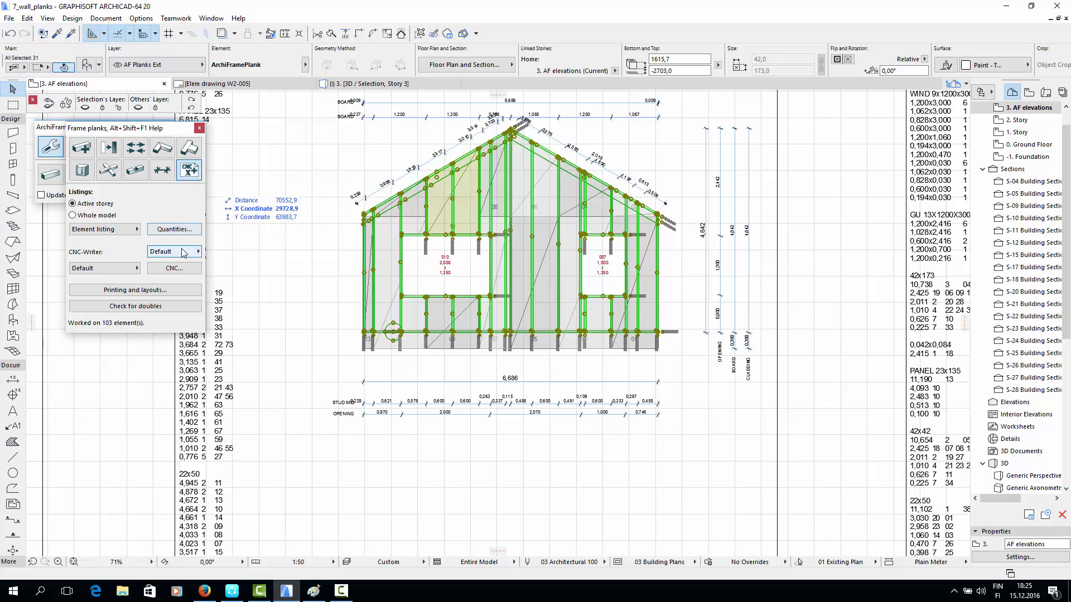
left_click(175, 230)
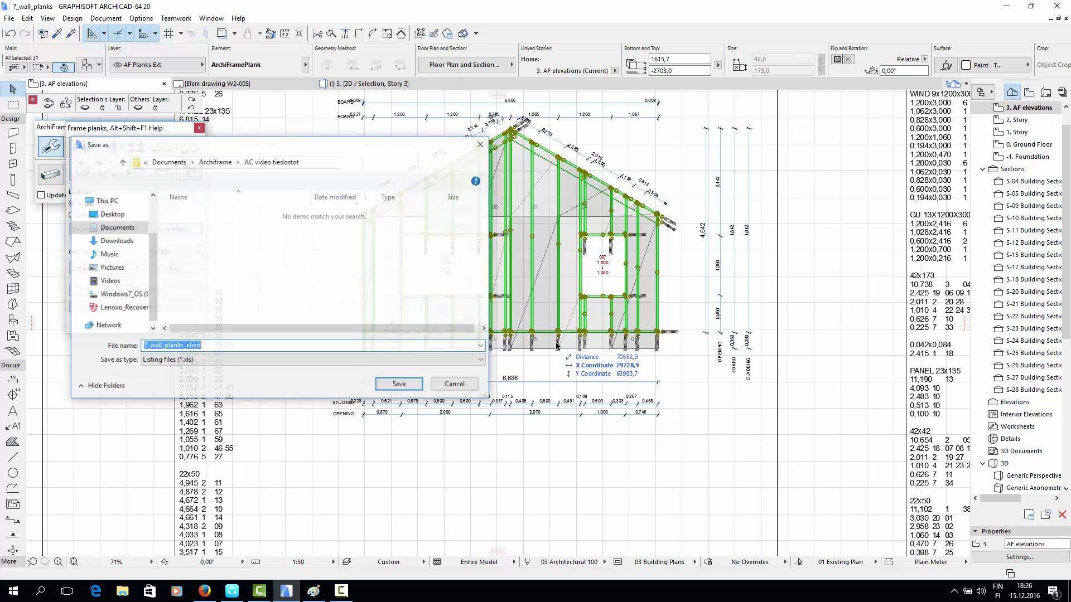
left_click(320, 344)
type("2")
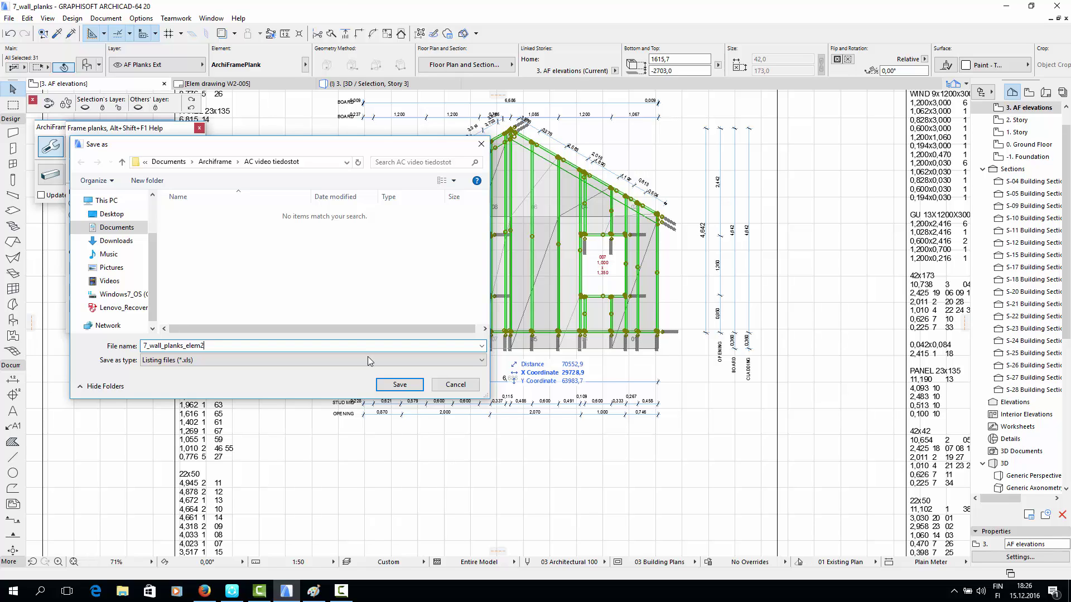
left_click(400, 384)
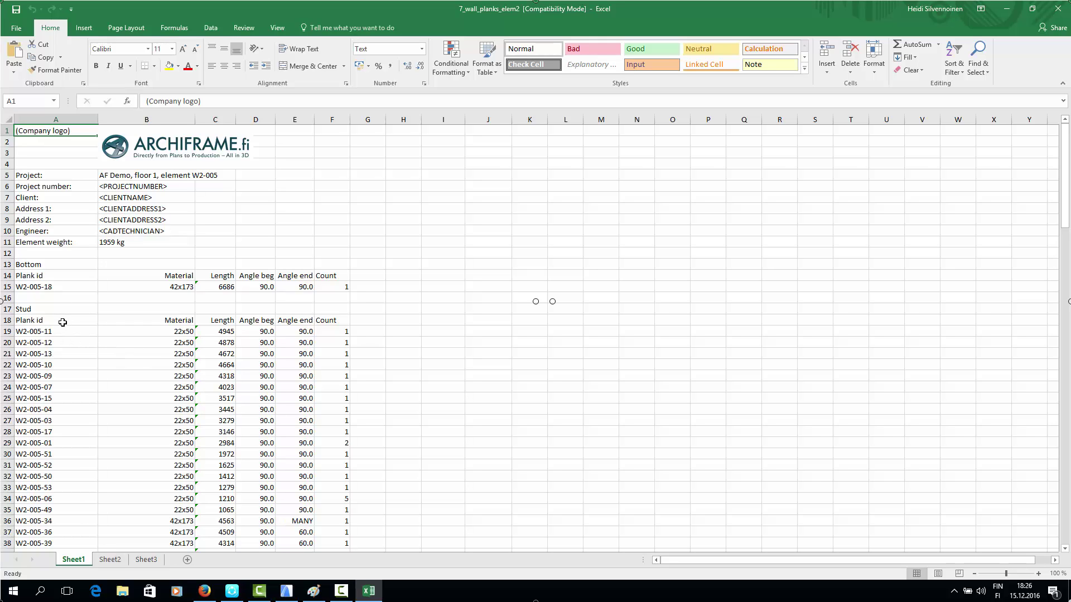
scroll(62, 322, "down", 3)
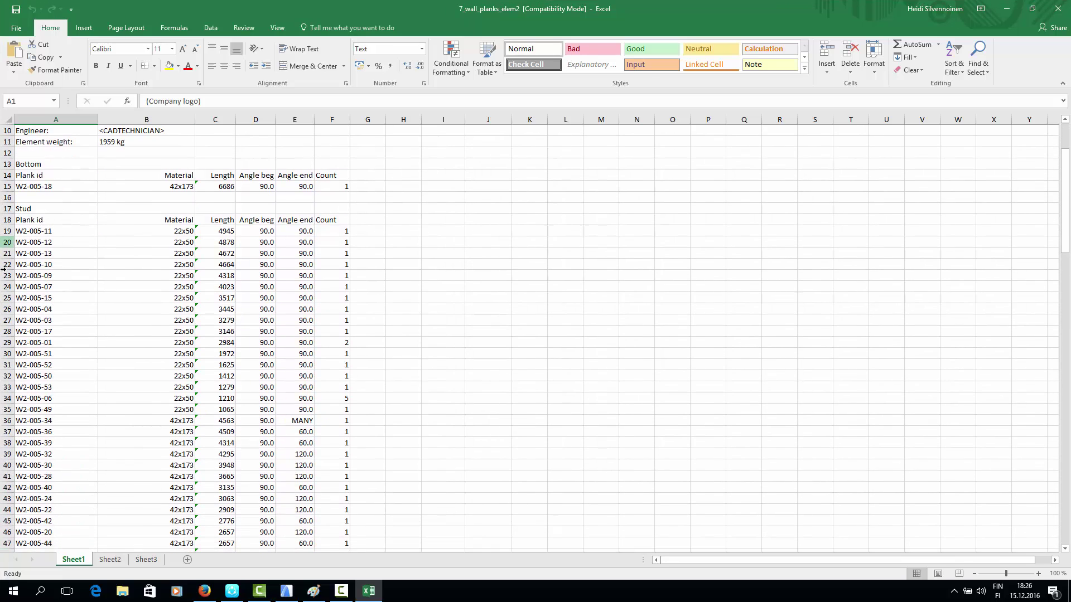
scroll(56, 435, "down", 13)
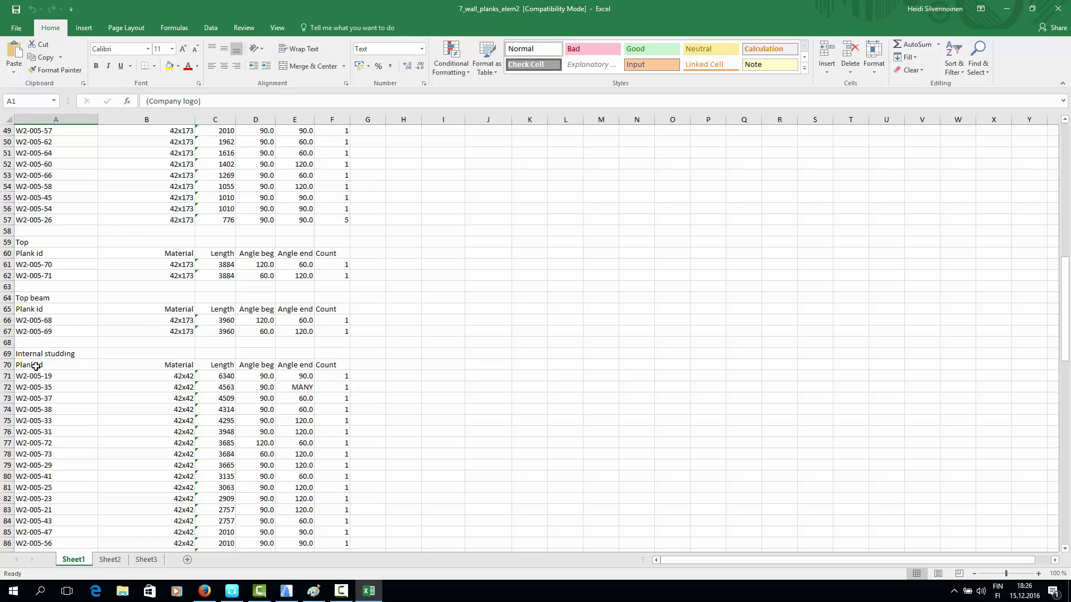
scroll(149, 363, "up", 12)
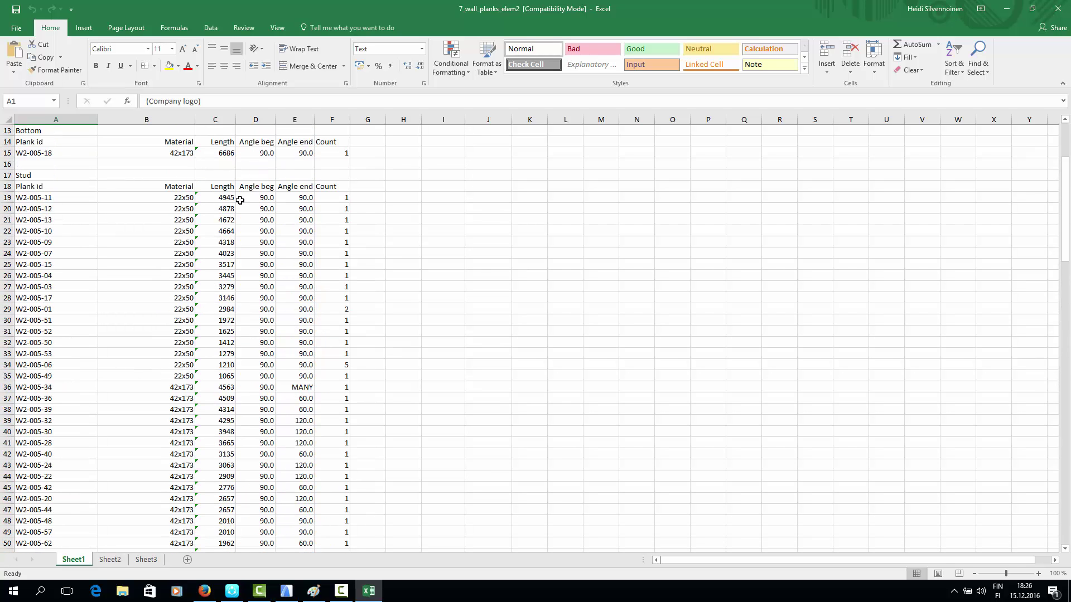